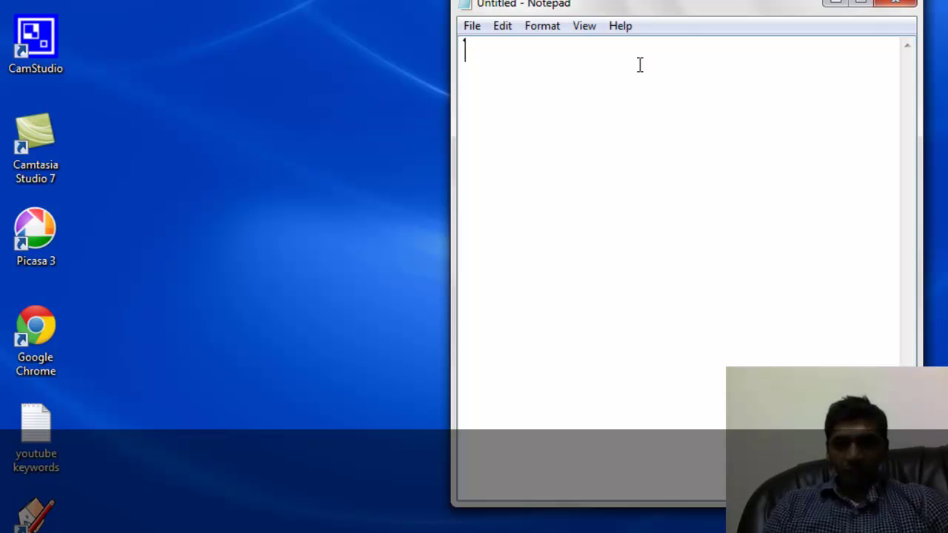
Move the Notepad window left, enlarge it, and switch the input language from Arabic to English.
drag(684, 15, 338, 19)
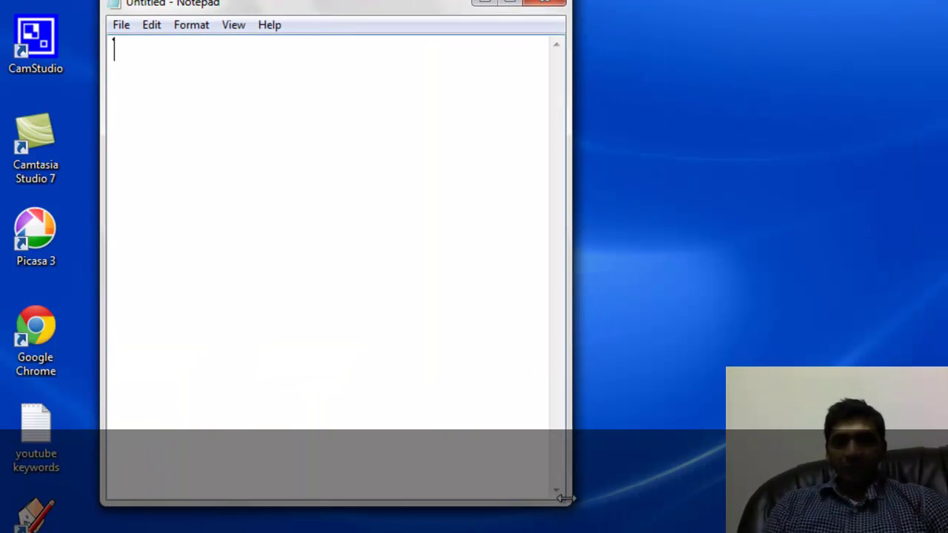
drag(565, 500, 797, 526)
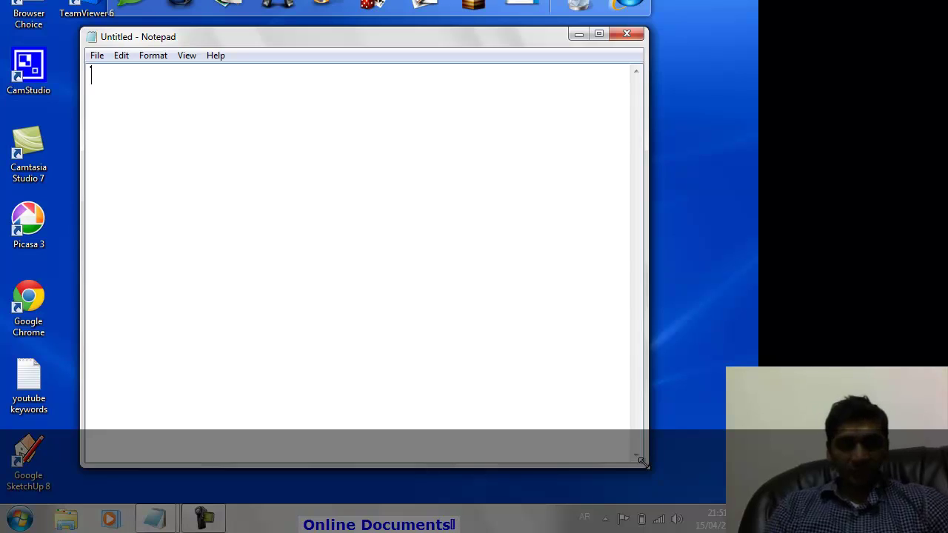
click(584, 518)
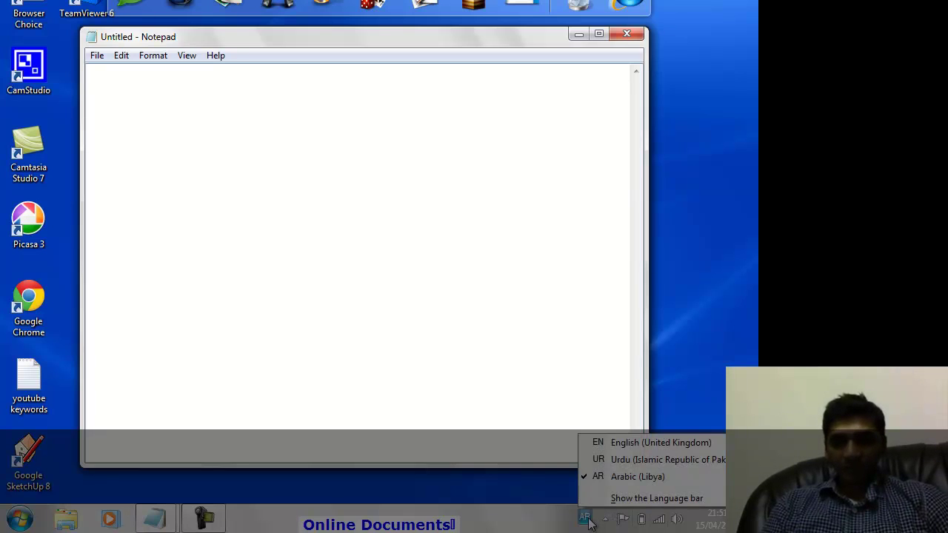
click(623, 443)
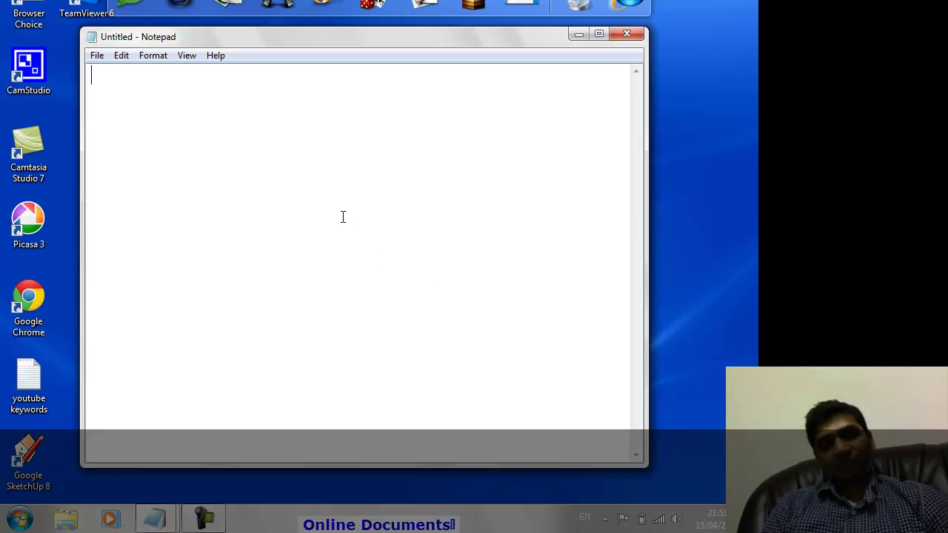
Type the 'Word Documents' heading with the line 'Text, Paragrahps, Images, Links' beneath it.
text(Wor)
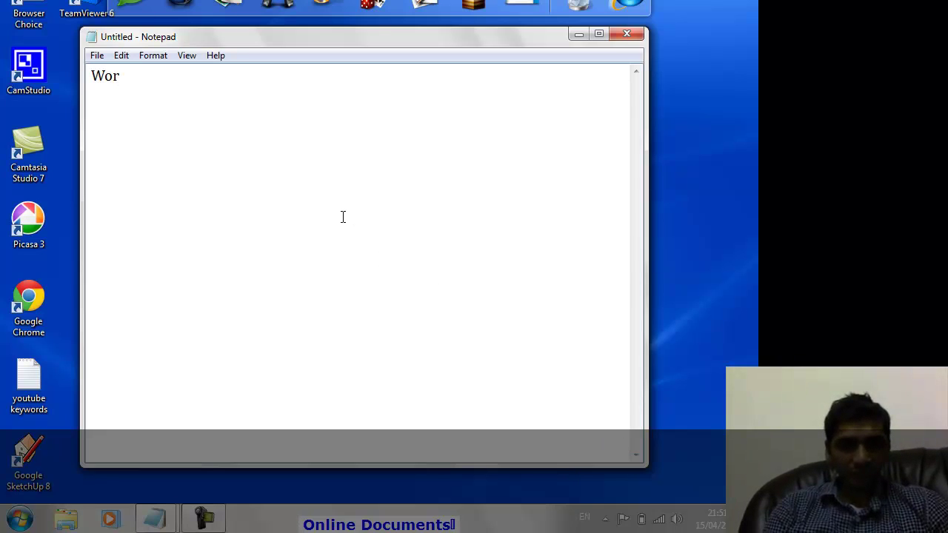
text(d F)
key(BackSpace)
text(D)
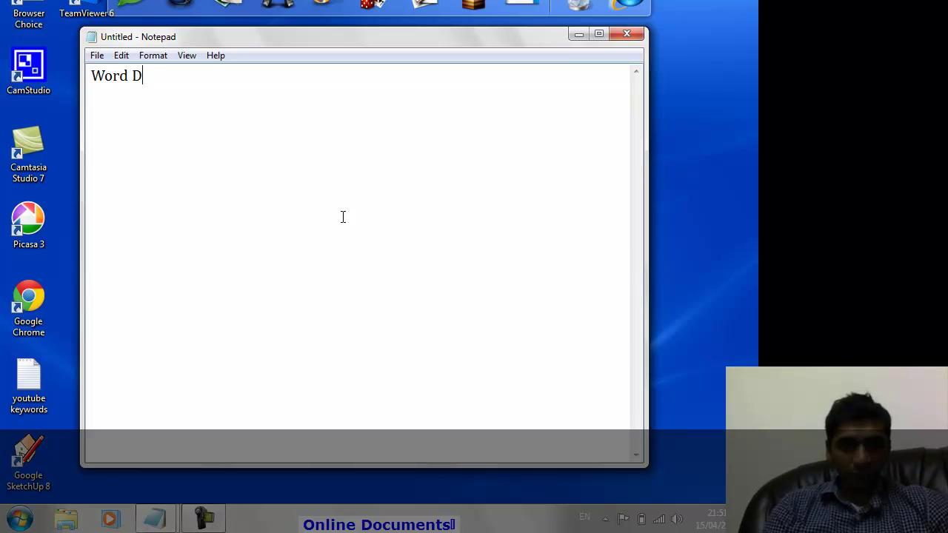
text(ocuments)
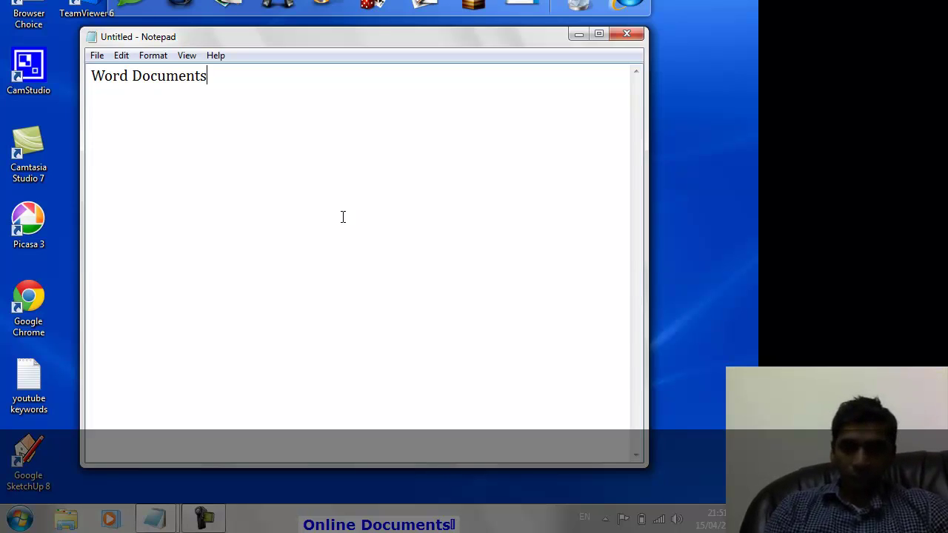
key(Return)
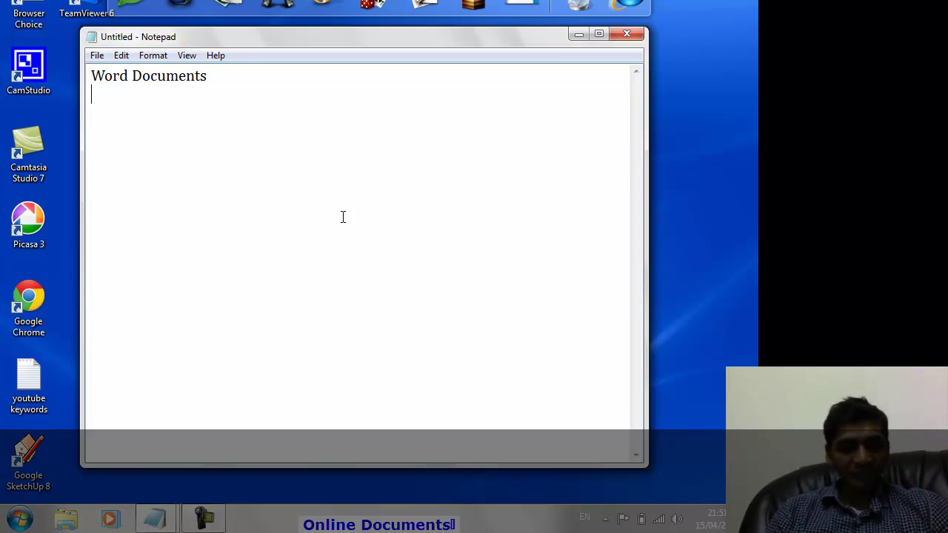
text(Tex)
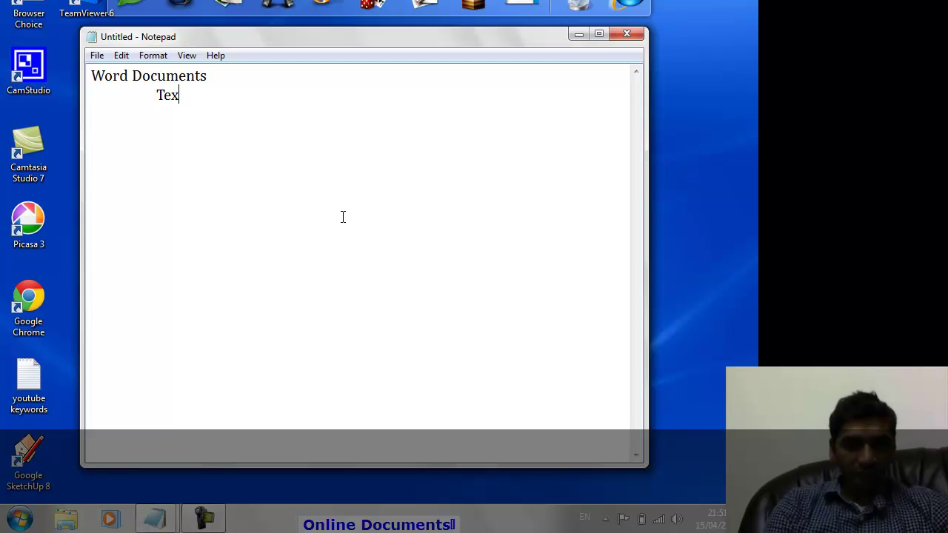
text(t, Parag)
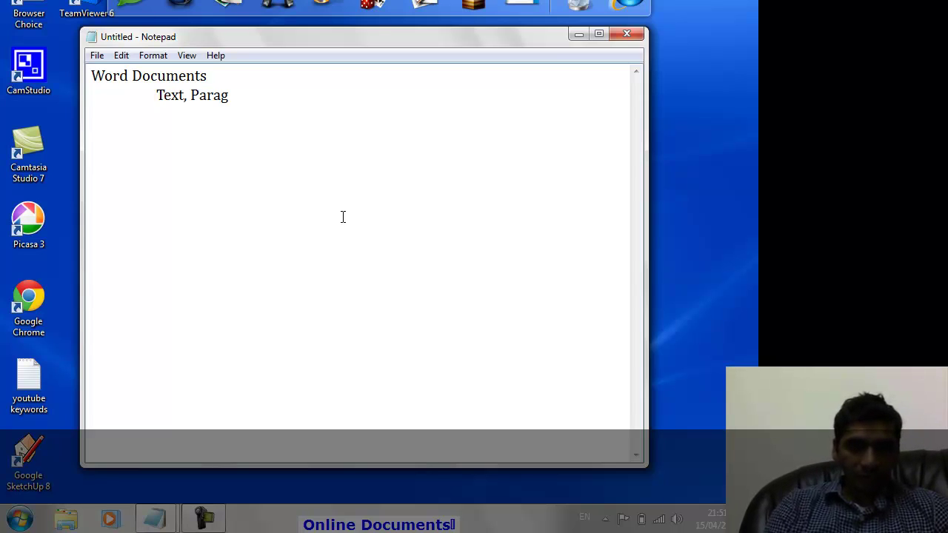
text(rahps)
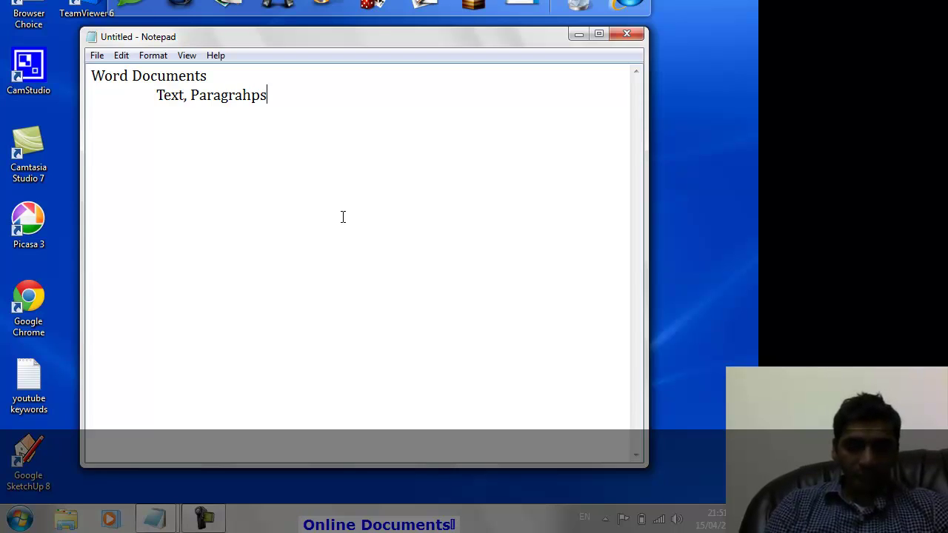
text(, Images, Links)
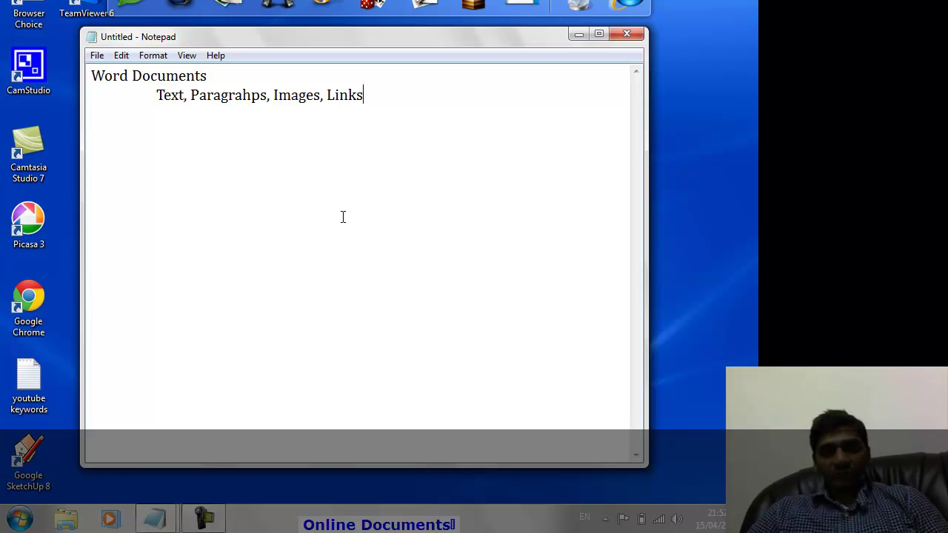
key(Return)
Add 'Excel sheets' with indented 'Columns, Rows' and keep the current colour scheme.
text(Ex)
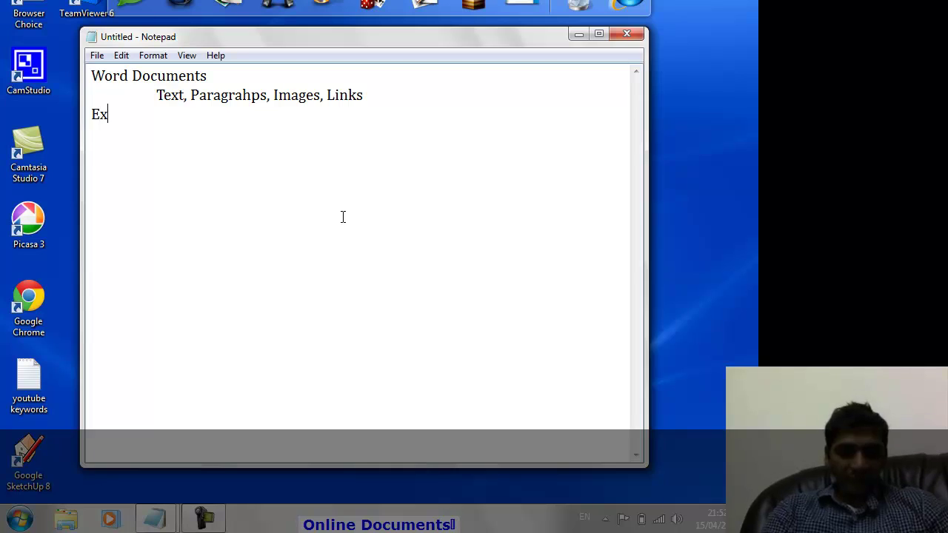
text(cel sheet)
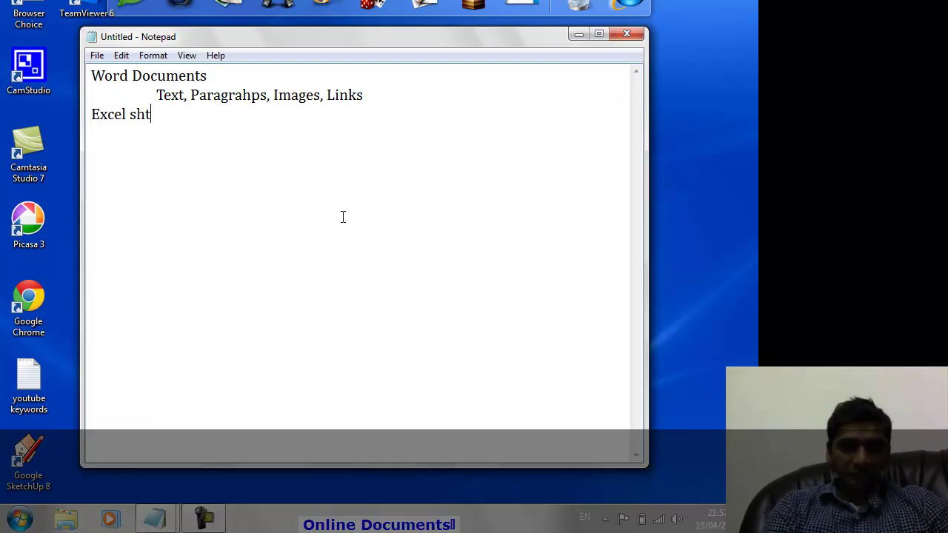
key(BackSpace)
text(eets)
key(Return)
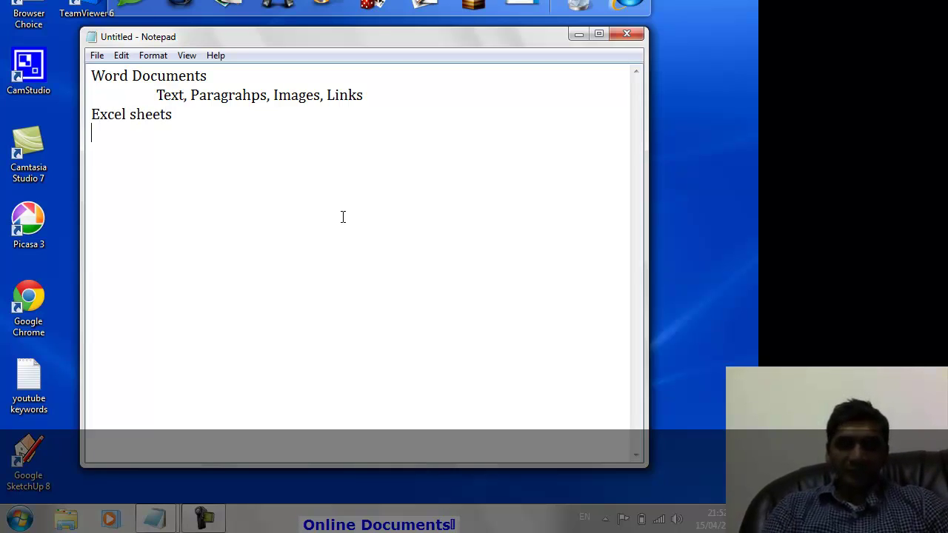
key(Tab)
text(C)
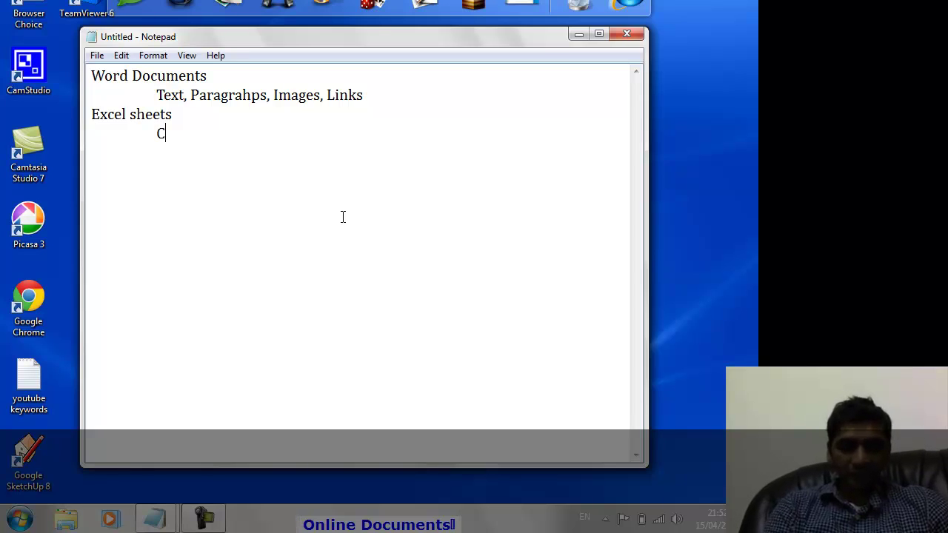
text(olumns)
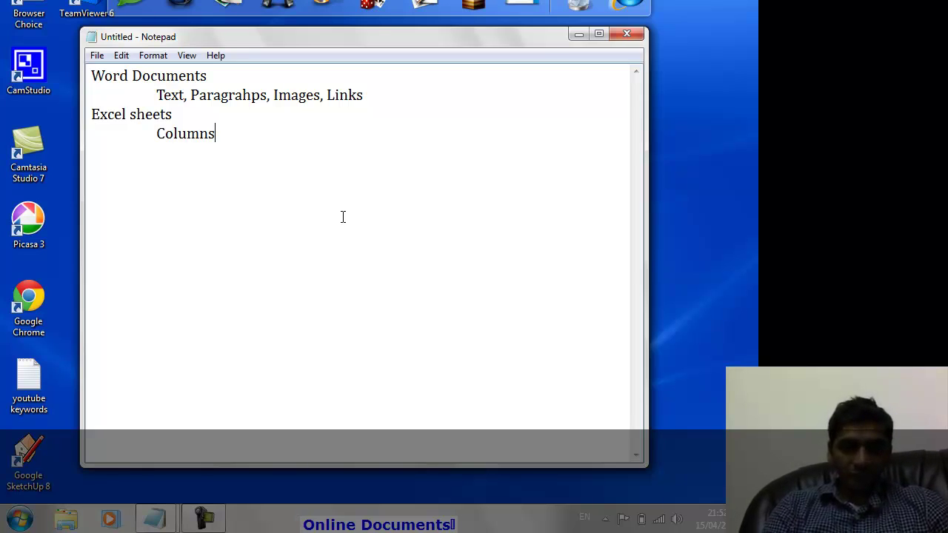
text(, Rows)
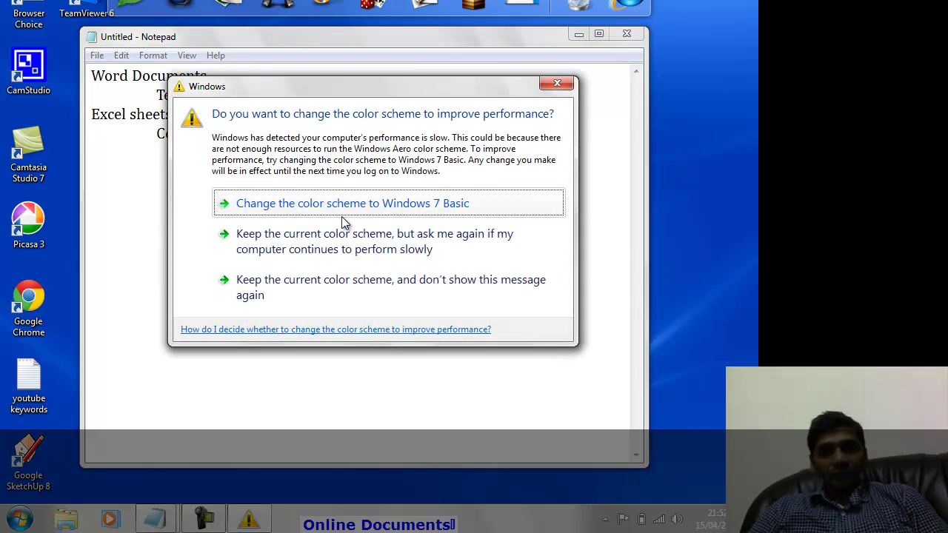
click(332, 241)
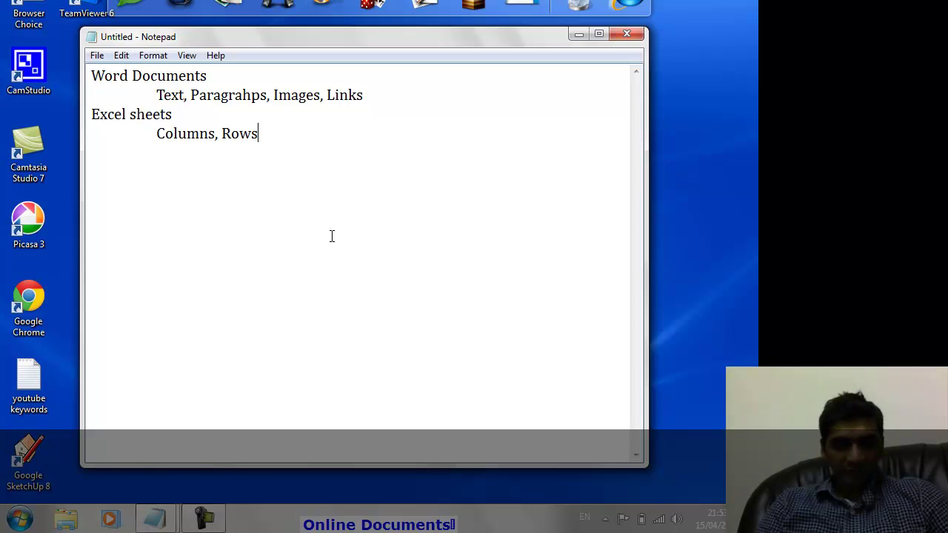
Add 'Presentation' with indented 'deliver, convey the message to audeince', keeping the current colour scheme.
text(P)
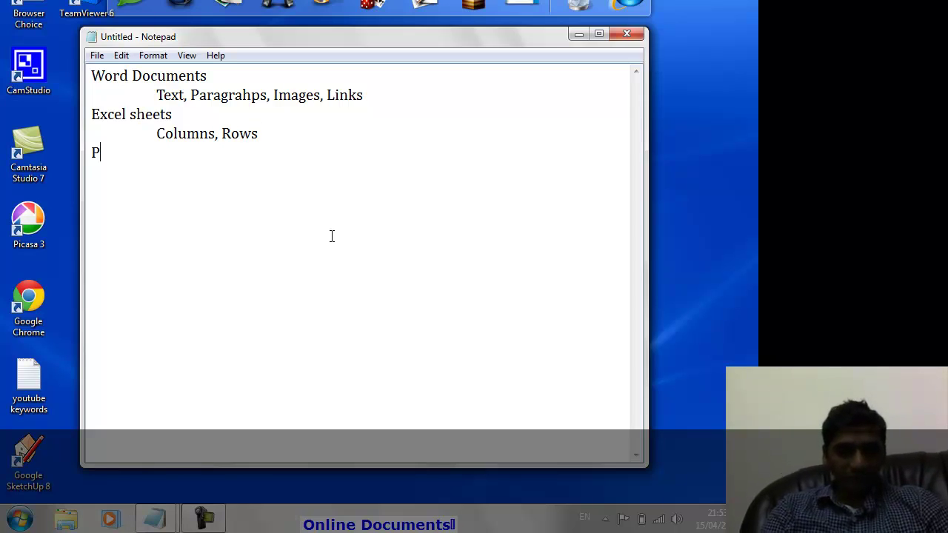
text(resentation)
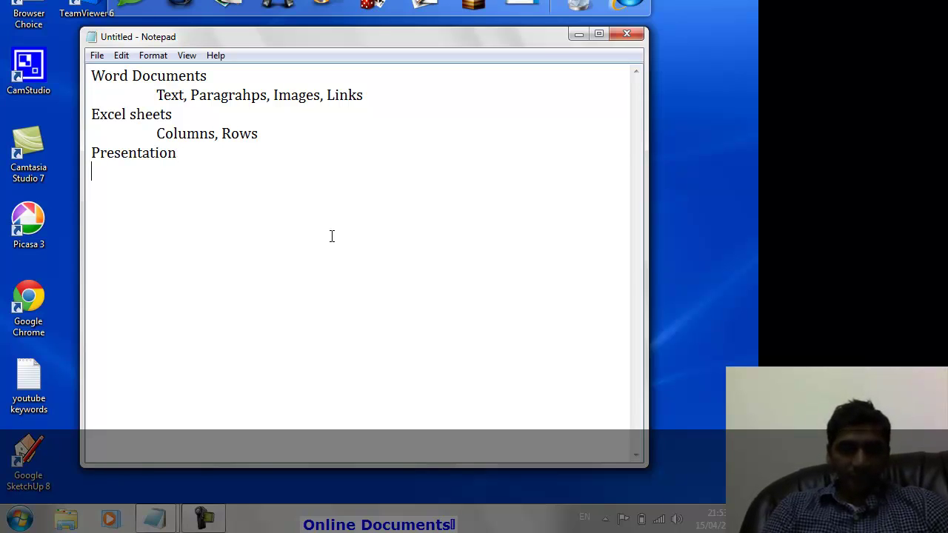
key(Tab)
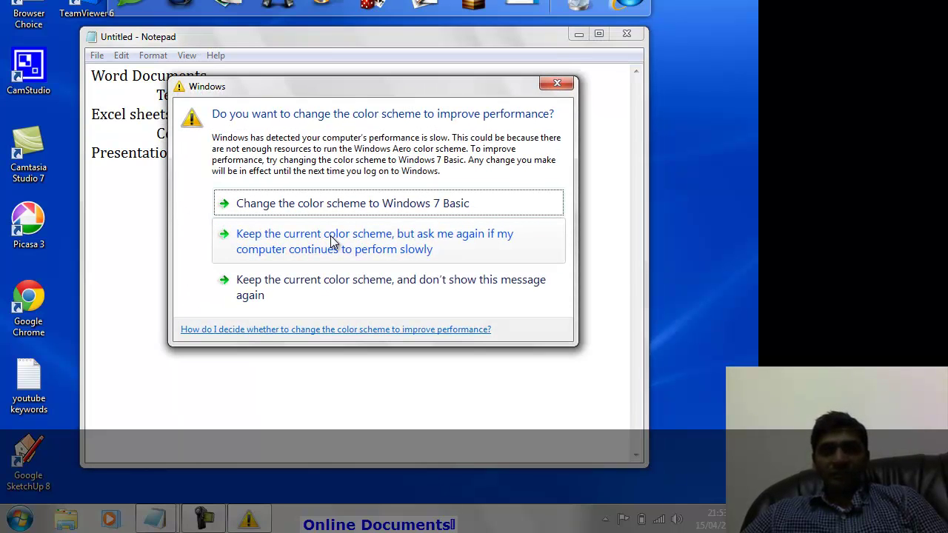
click(332, 236)
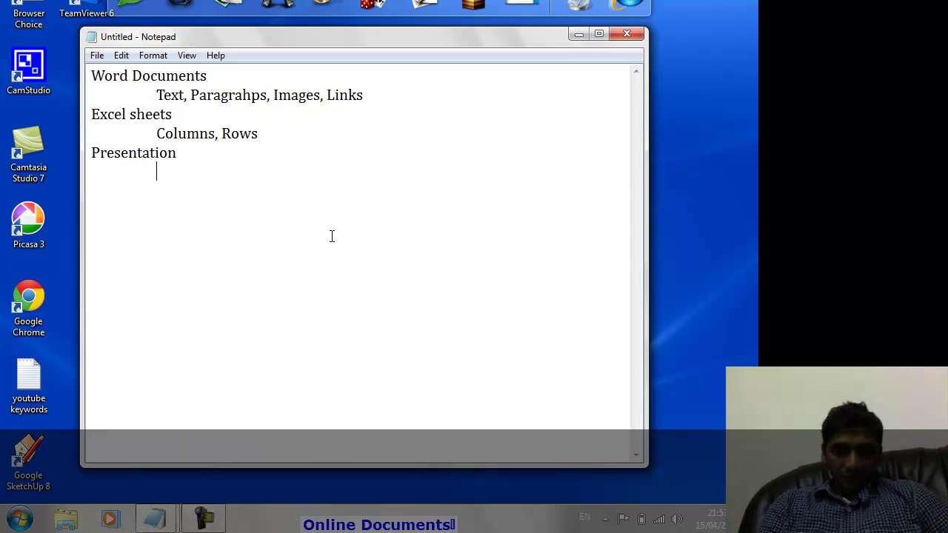
text(deliv)
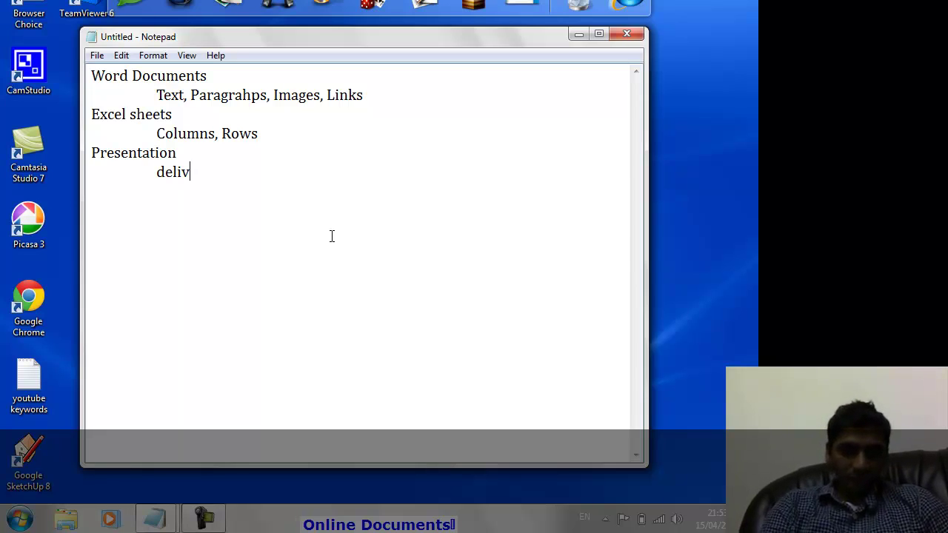
text(er, conve)
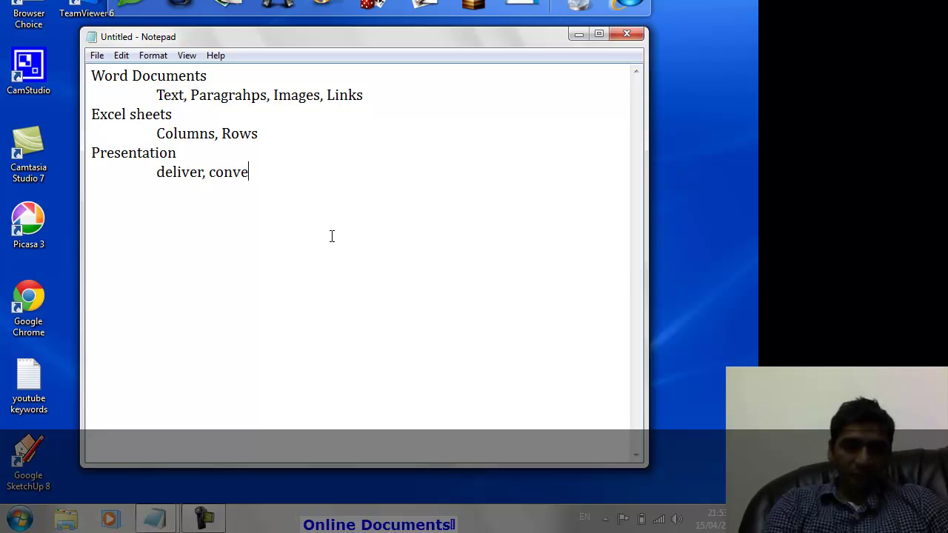
text(y the messa)
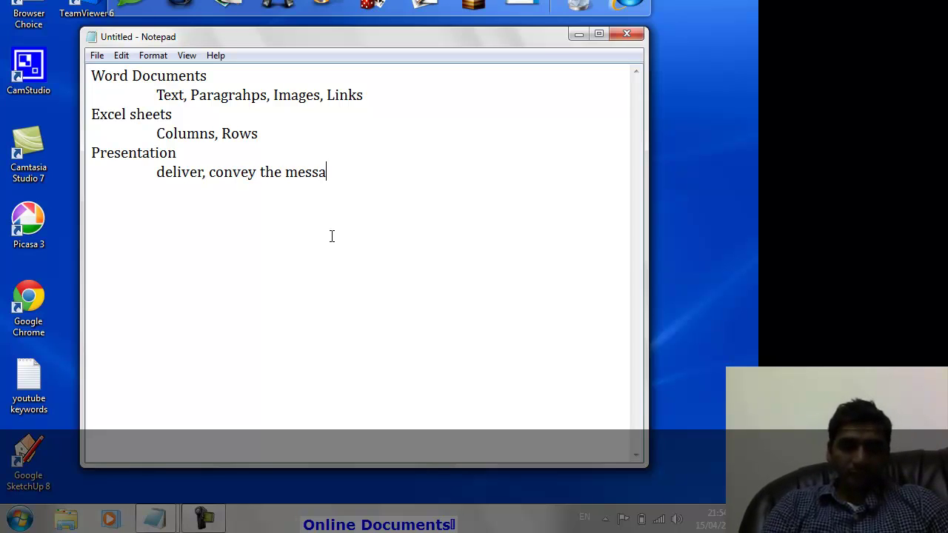
text(ge to audeince)
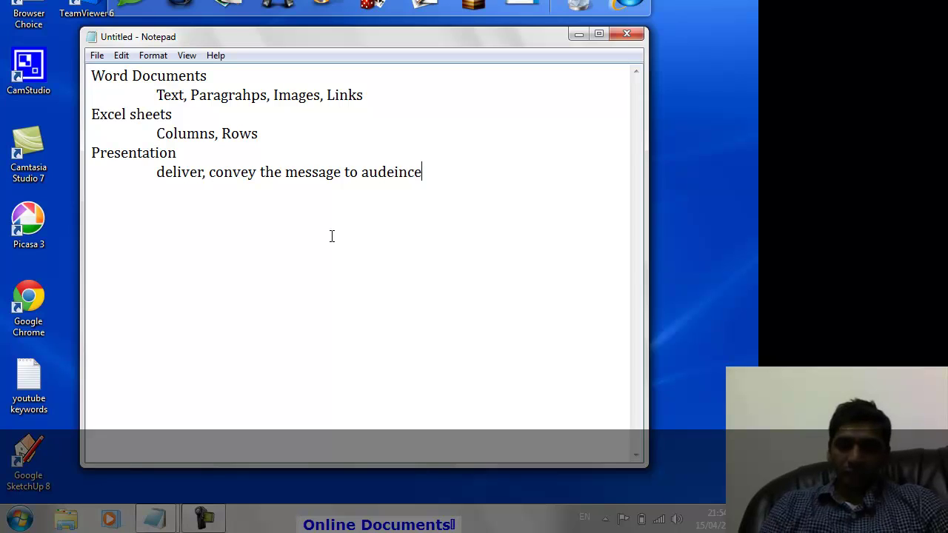
key(Return)
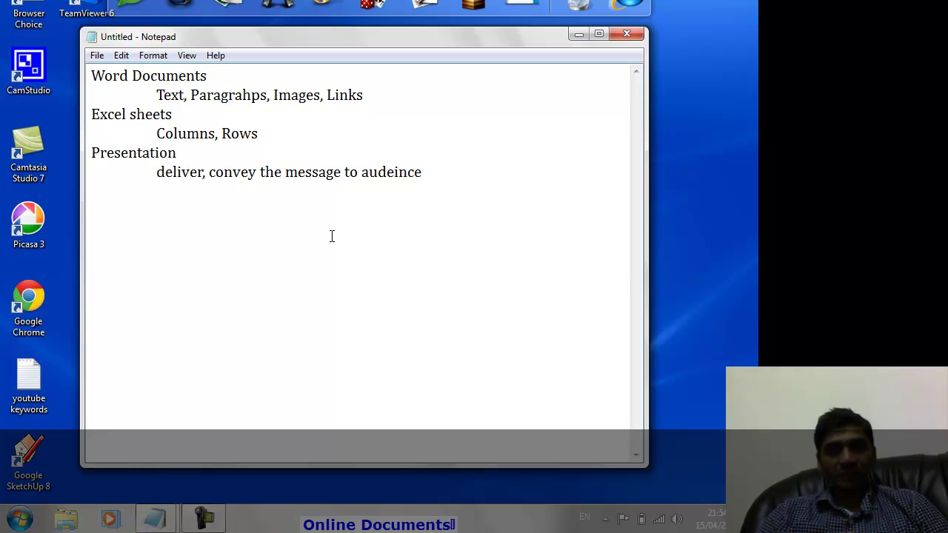
key(Up)
key(Up)
key(Up)
key(Up)
key(Up)
key(Up)
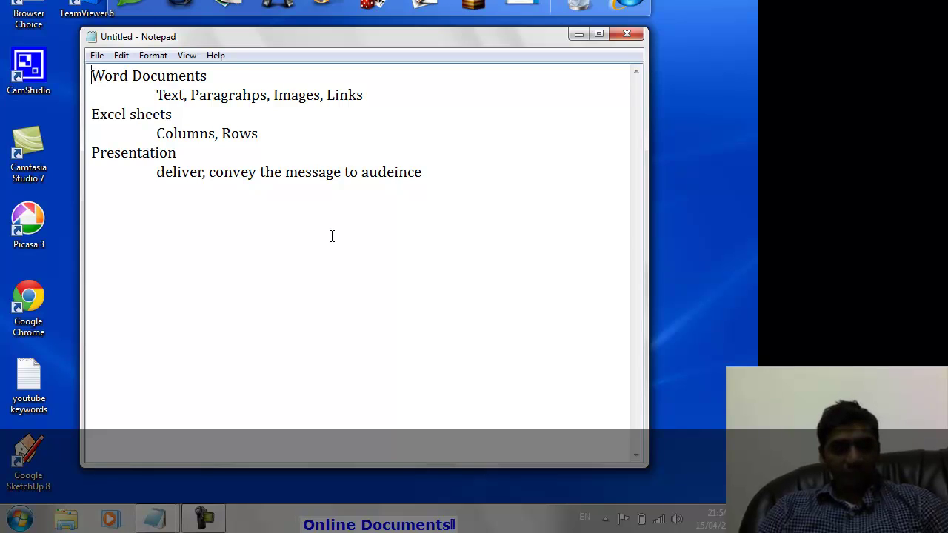
key(shift+Down)
key(shift+Down)
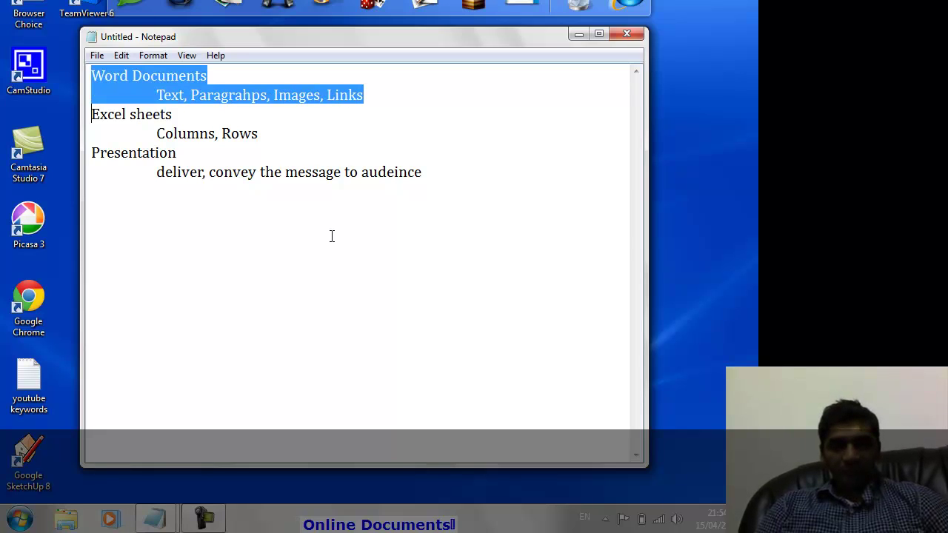
key(shift+Up)
key(shift+End)
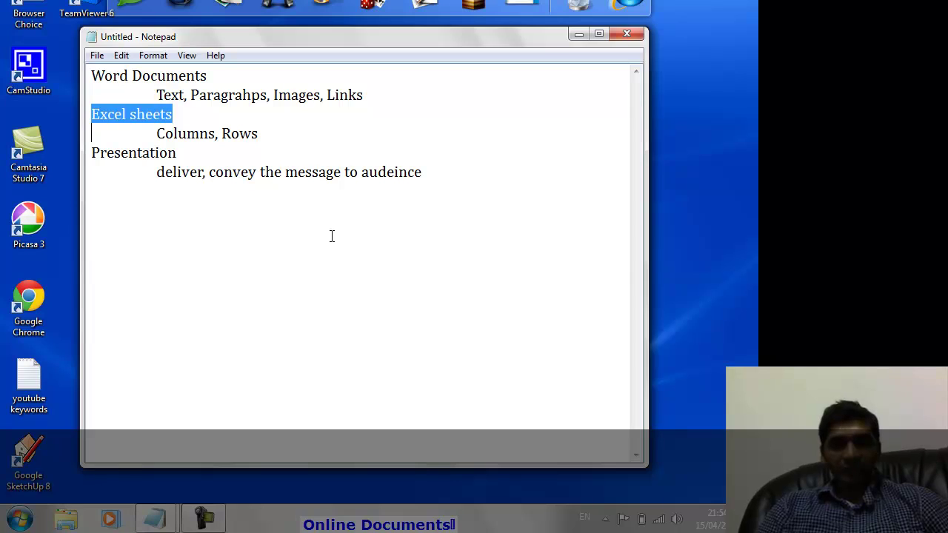
key(Home)
key(Down)
key(Down)
key(shift+End)
key(Home)
key(Up)
key(Up)
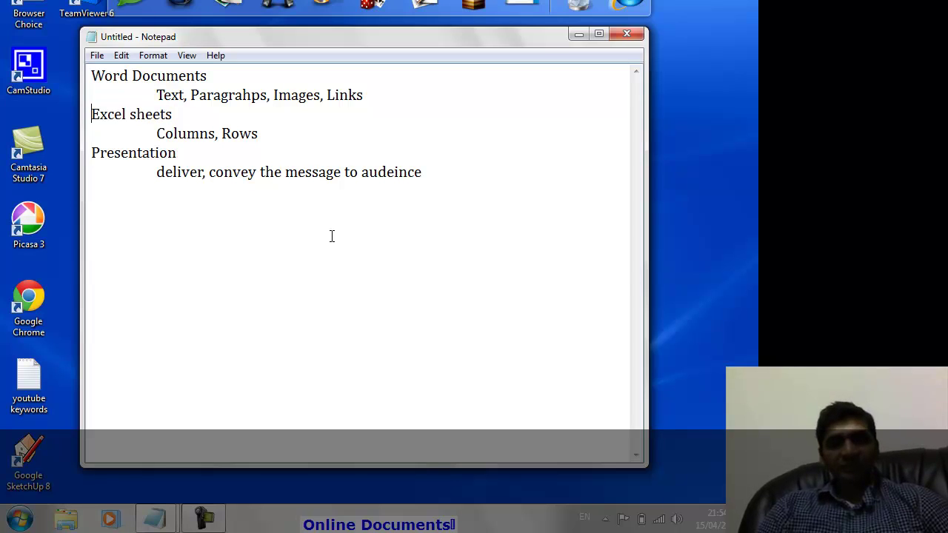
key(shift+End)
key(shift+Down)
key(shift+Down)
key(shift+Down)
key(Up)
key(Up)
key(Up)
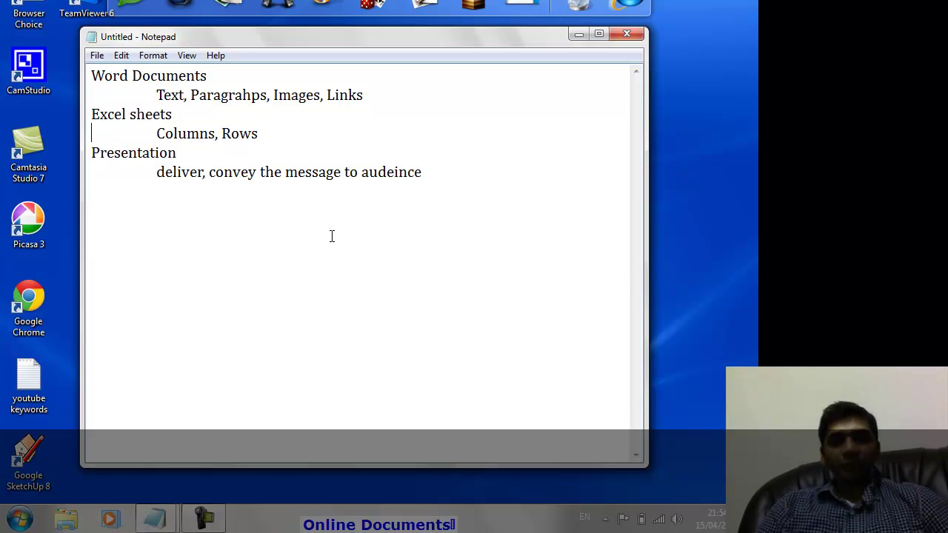
key(shift+Down)
key(shift+Down)
key(shift+Down)
key(shift+Down)
key(shift+Down)
key(shift+Down)
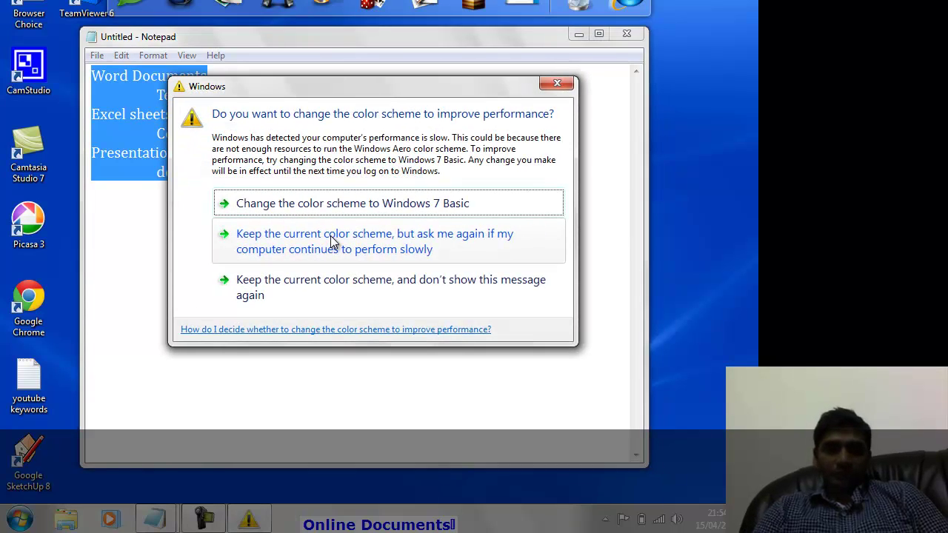
click(331, 236)
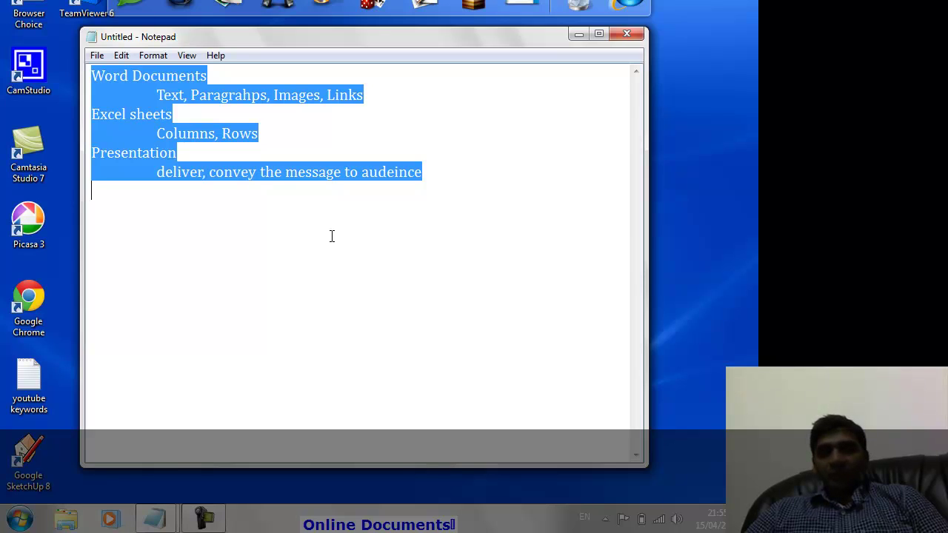
key(Up)
key(Up)
key(Up)
key(Up)
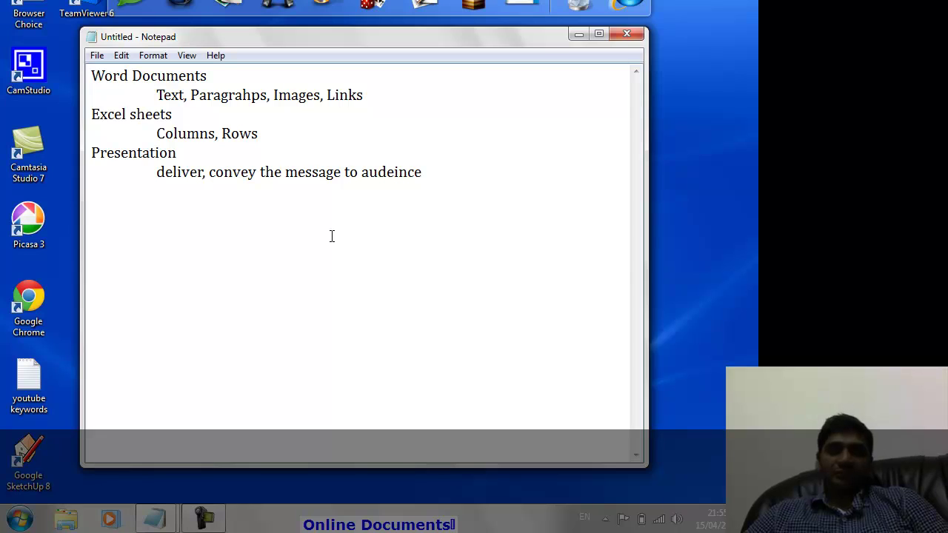
Type the heading 'Service Over The Web' below the Presentation notes, then select and deselect it.
text(Servi)
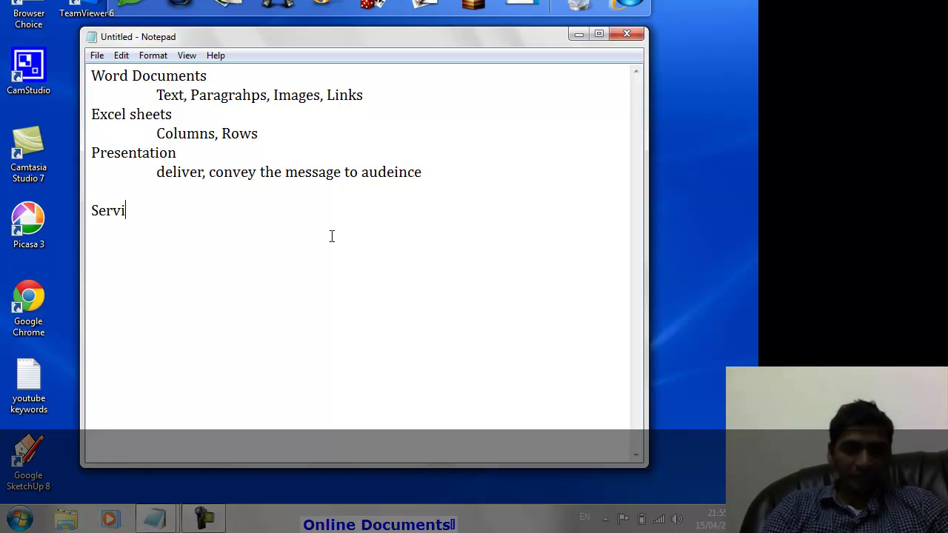
text(ce)
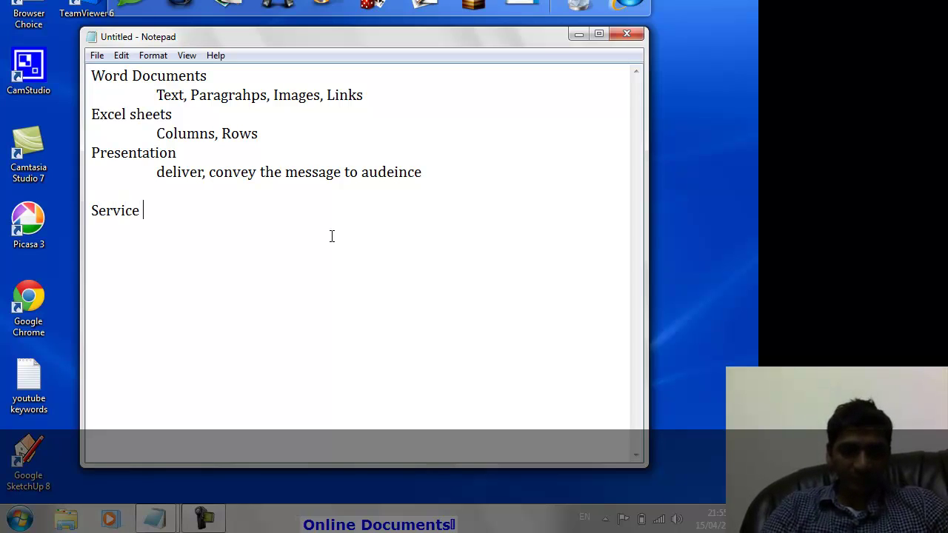
text( Over The Web)
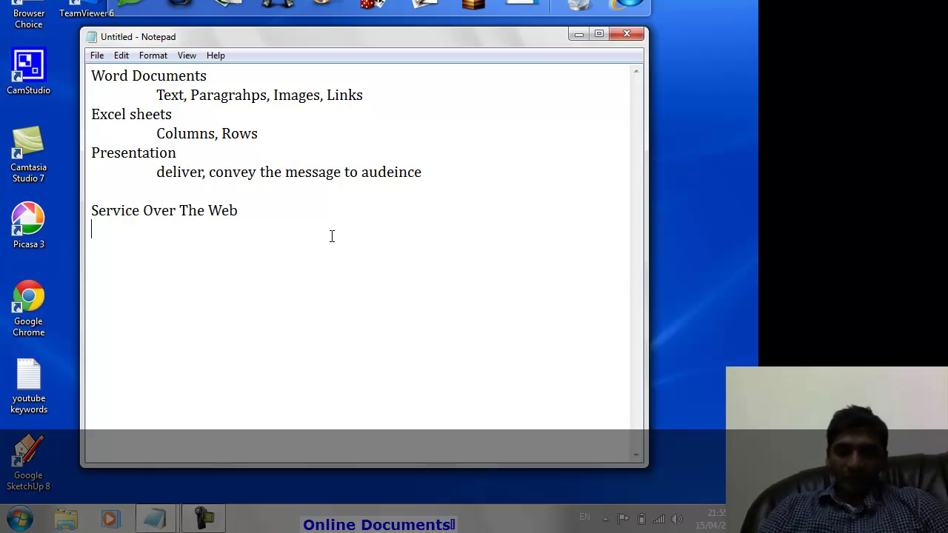
key(Up)
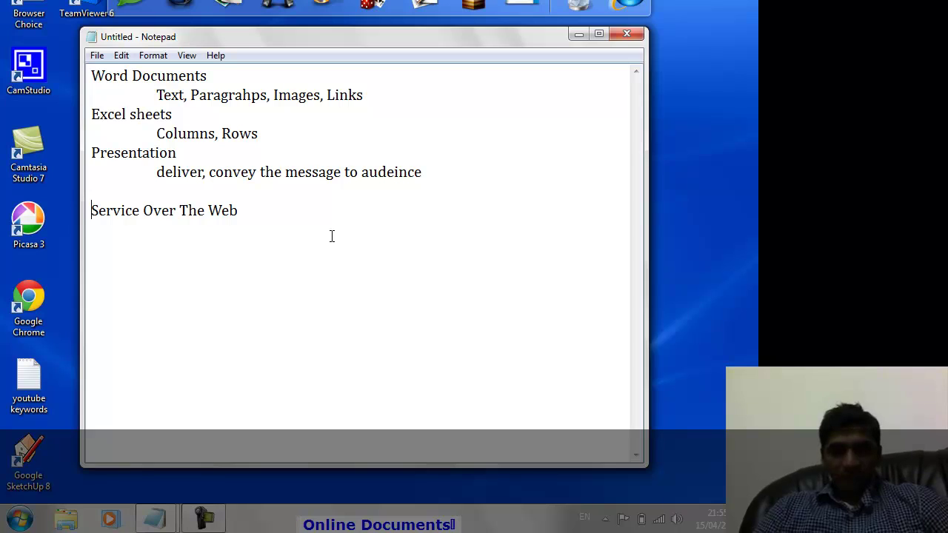
key(ctrl+shift+Right)
key(ctrl+shift+Right)
key(ctrl+shift+Right)
key(ctrl+shift+Right)
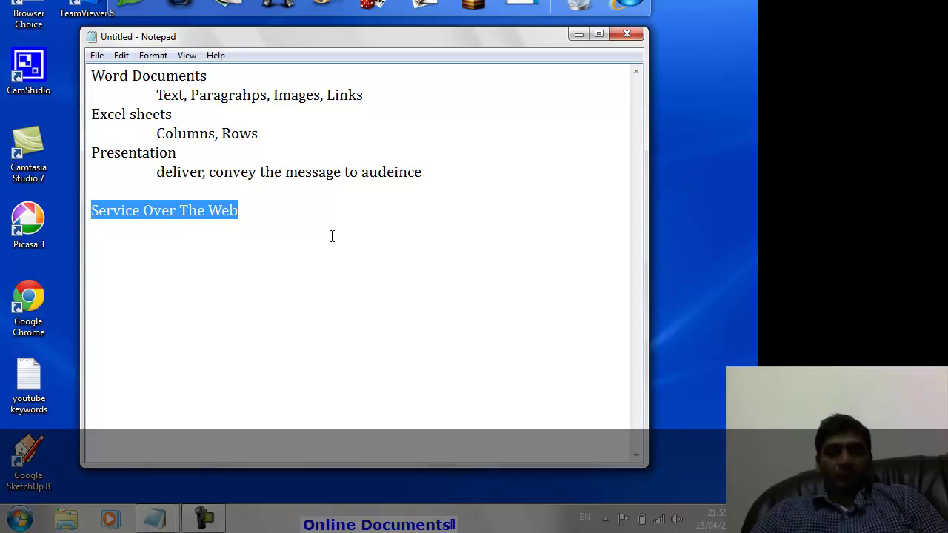
click(332, 236)
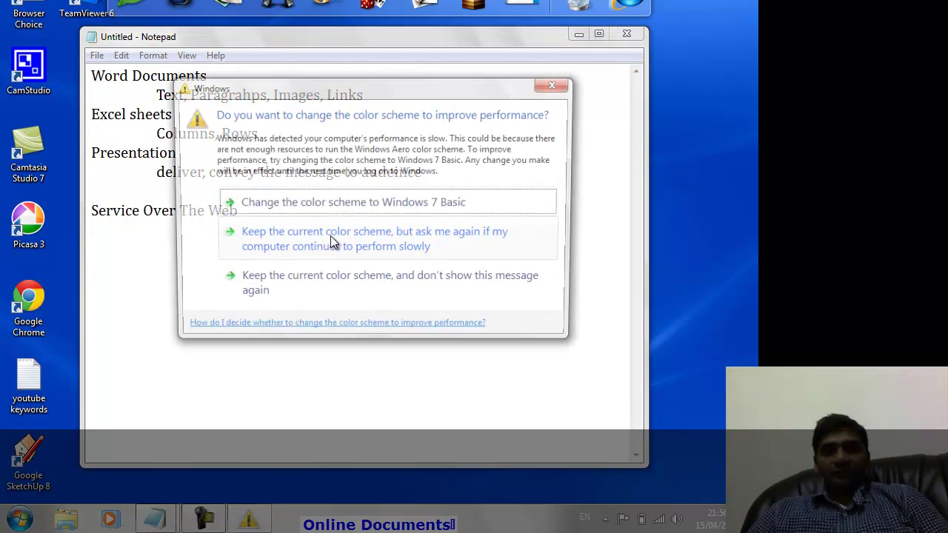
Keep the current colour scheme, browse All Programs in the Start menu, and return to Notepad.
click(330, 236)
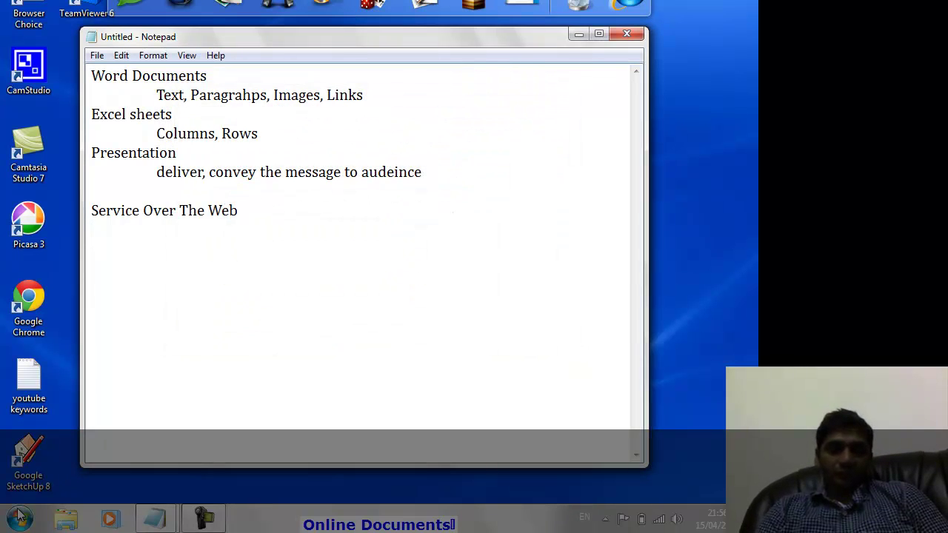
click(21, 517)
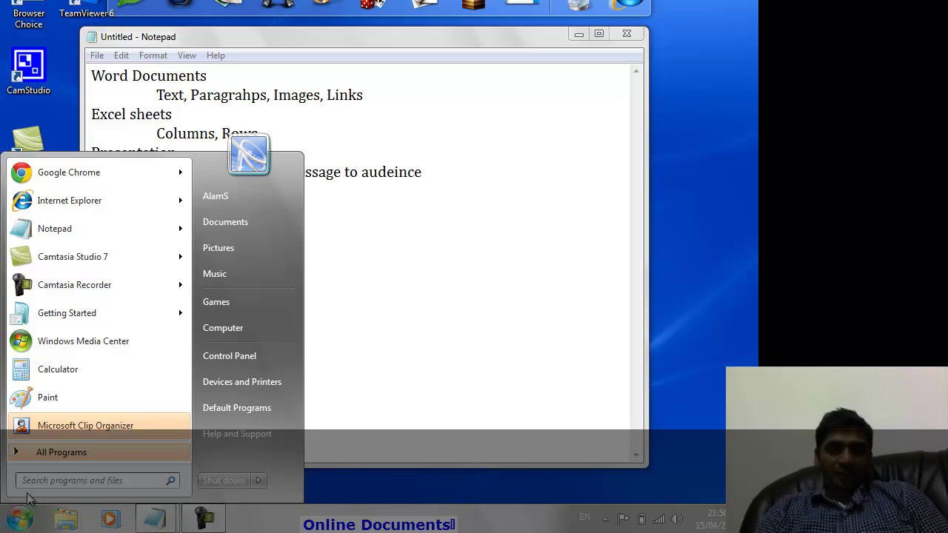
click(101, 455)
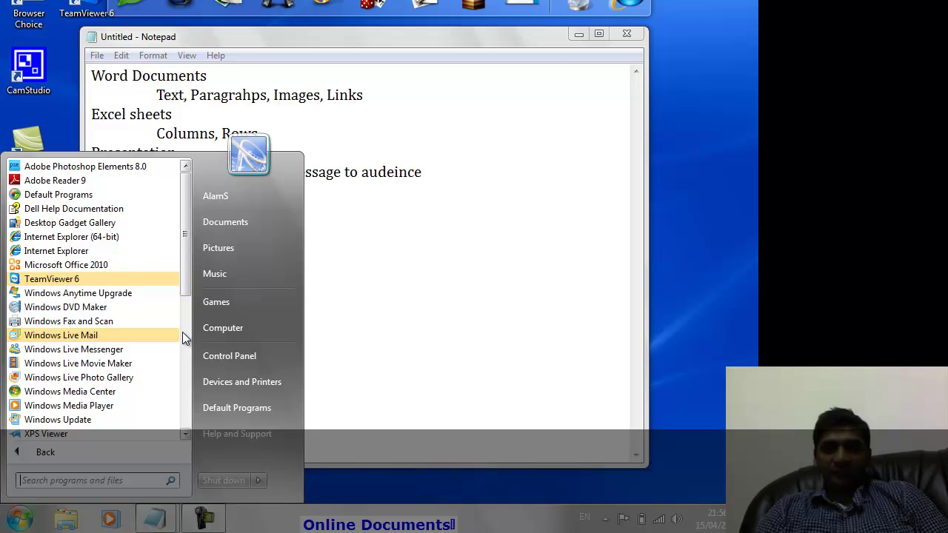
click(354, 296)
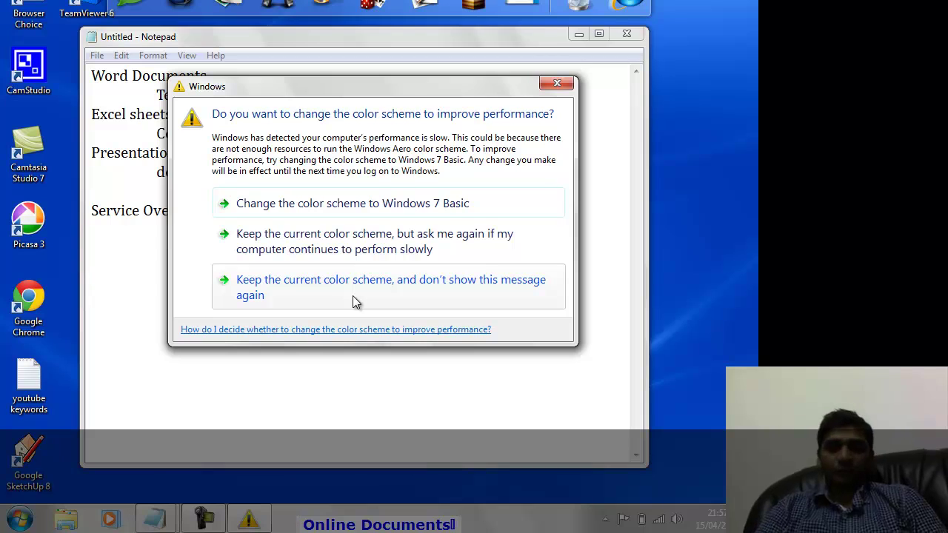
click(357, 237)
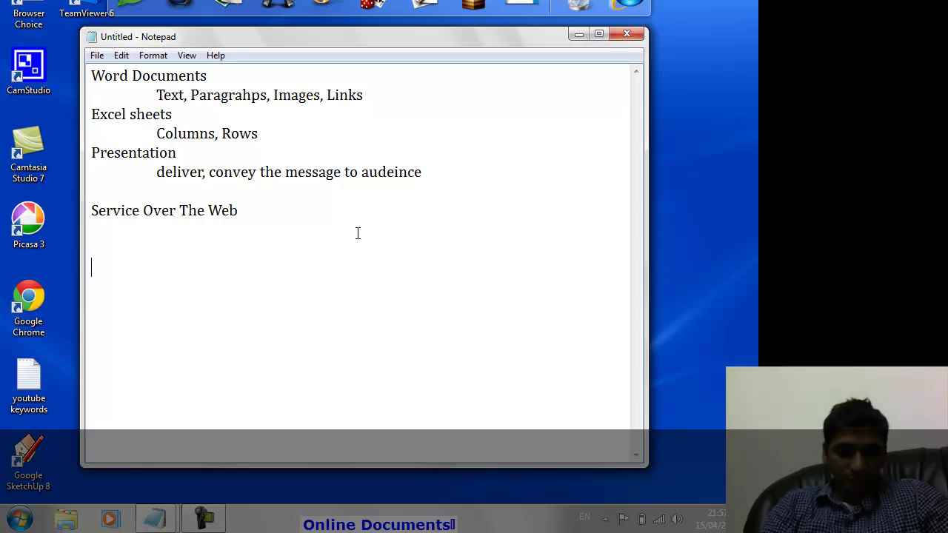
Add the line 'No need to have software locally' under Service Over The Web.
text(Acc)
key(BackSpace)
key(BackSpace)
key(BackSpace)
key(BackSpace)
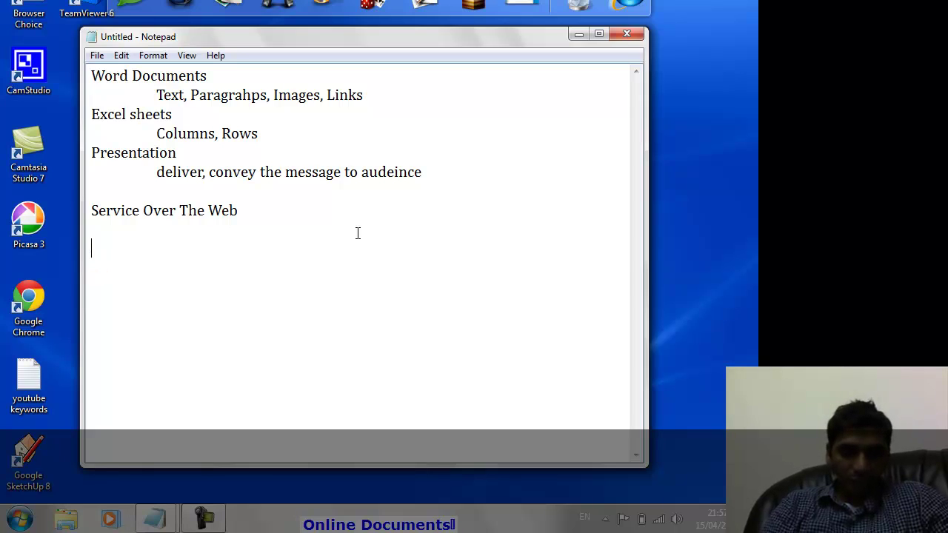
key(Return)
text(No need)
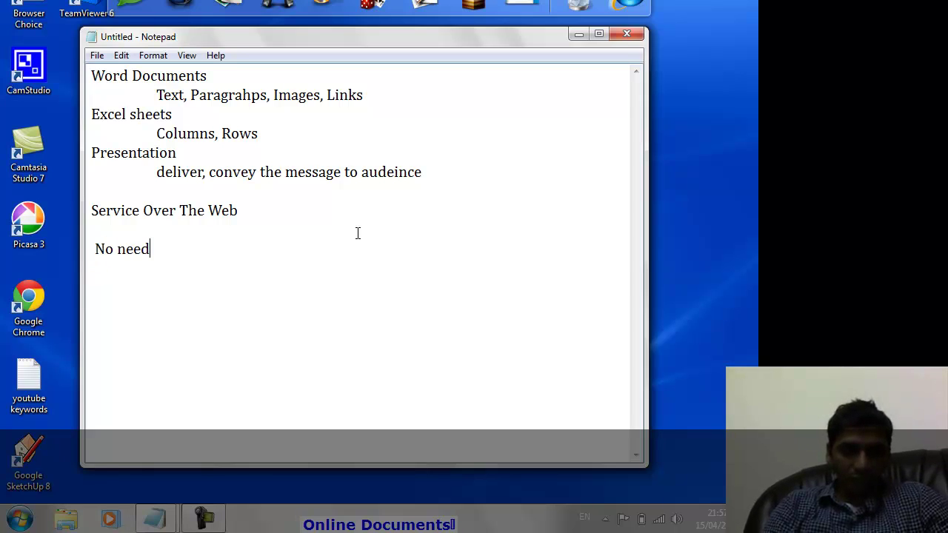
text( to have s)
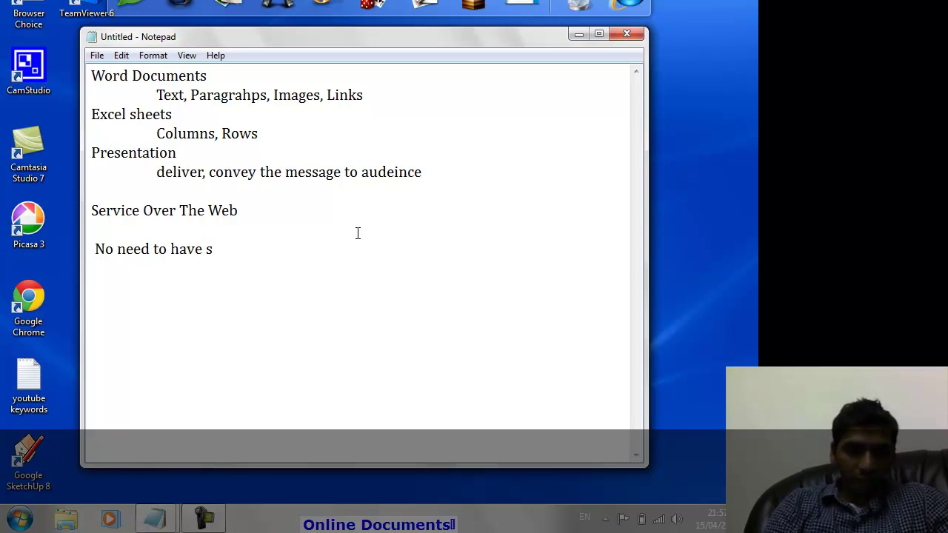
text(oftware)
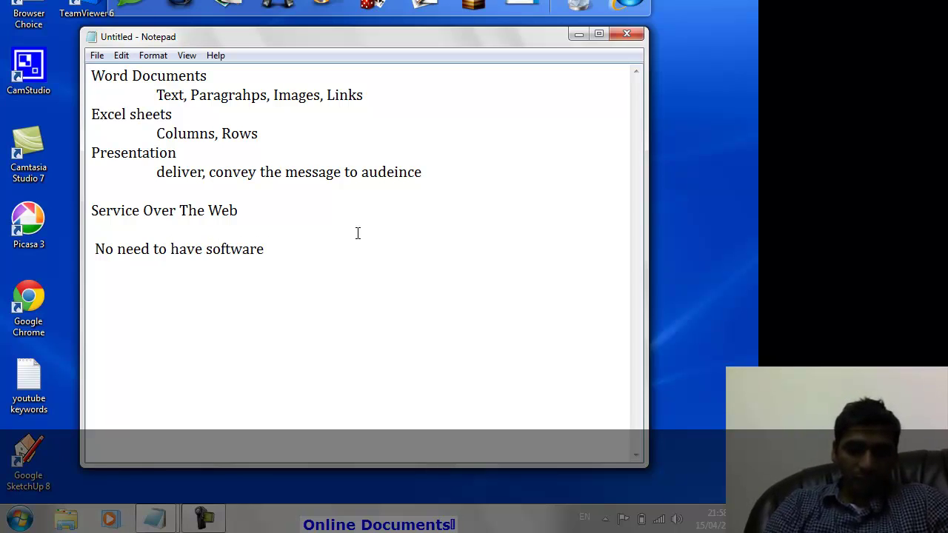
text( locally)
key(Return)
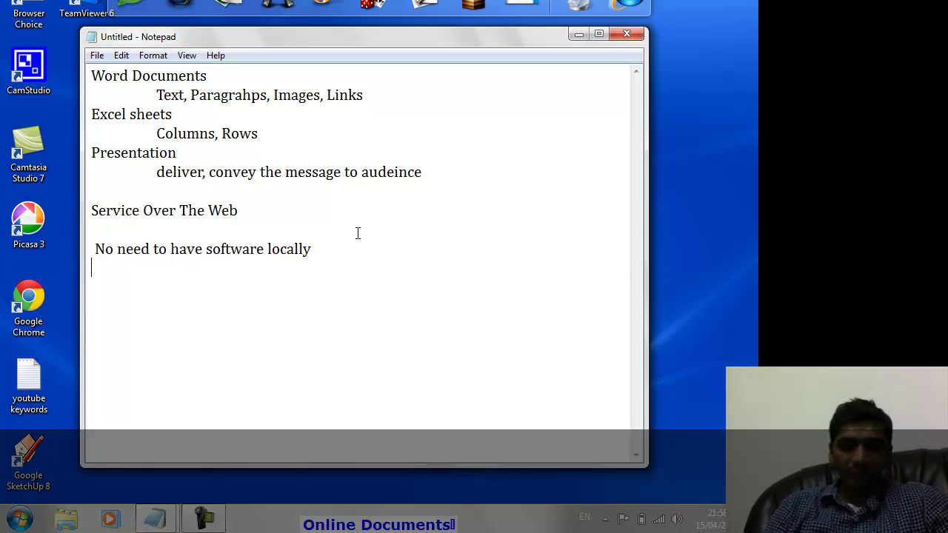
key(Up)
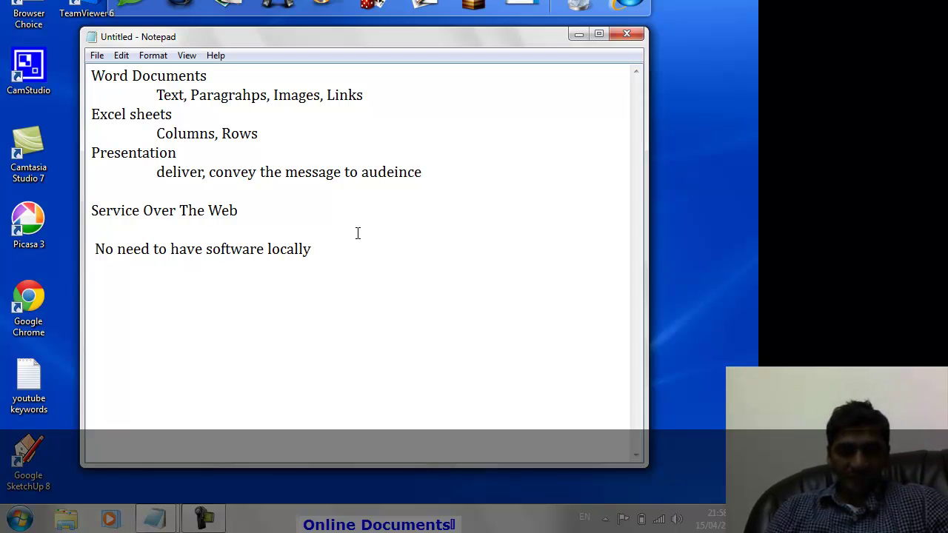
Add the line 'Save All documents on the web' and select it.
text(Save All docyu)
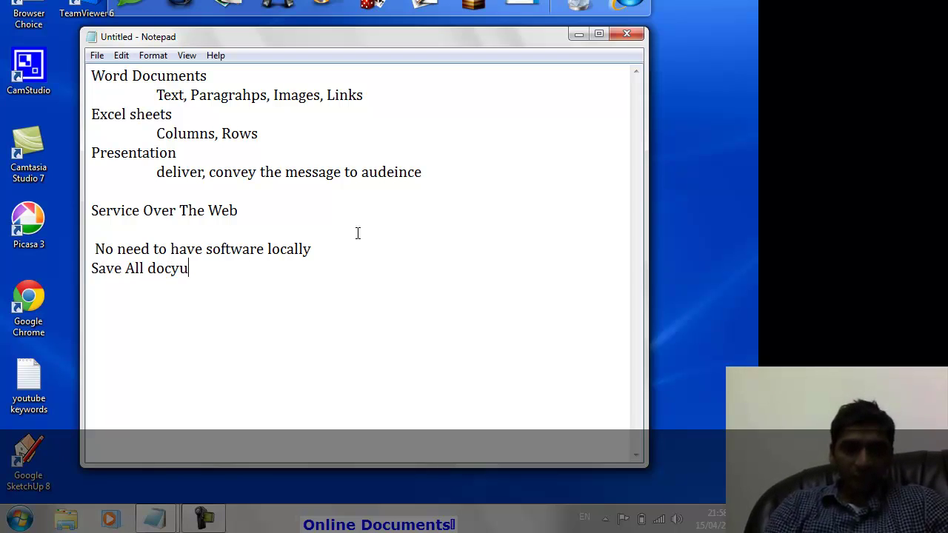
key(BackSpace)
key(BackSpace)
text(uments)
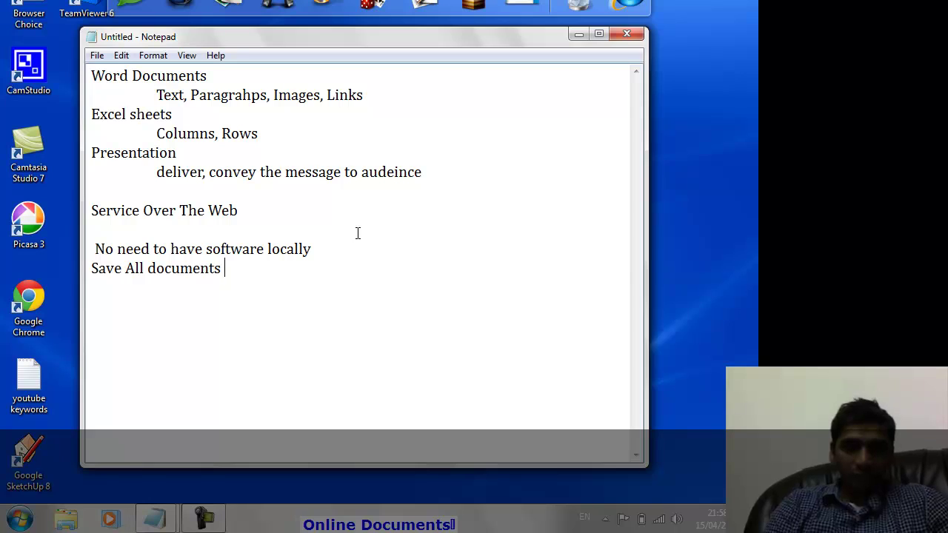
text( on the web)
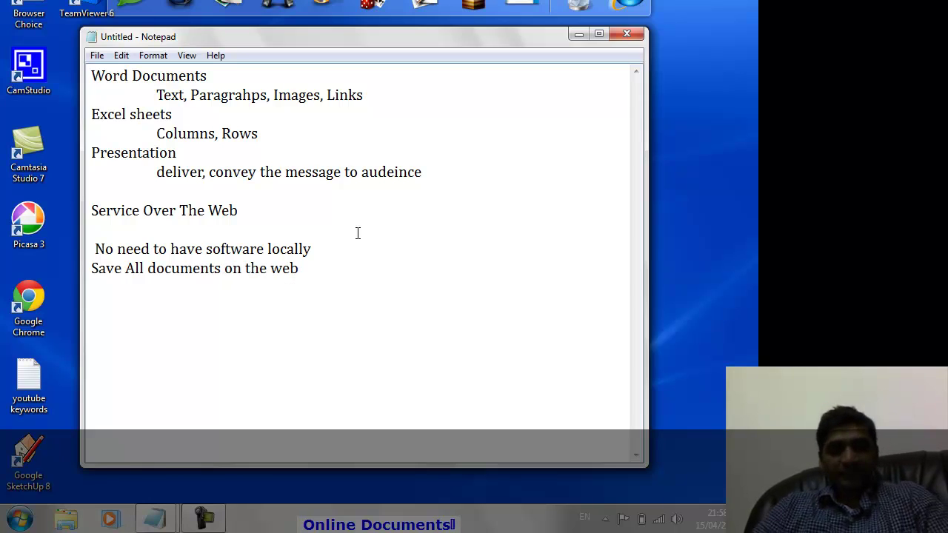
key(ctrl+shift+Left)
key(ctrl+shift+Left)
key(ctrl+shift+Left)
key(ctrl+shift+Left)
key(ctrl+shift+Left)
key(ctrl+shift+Left)
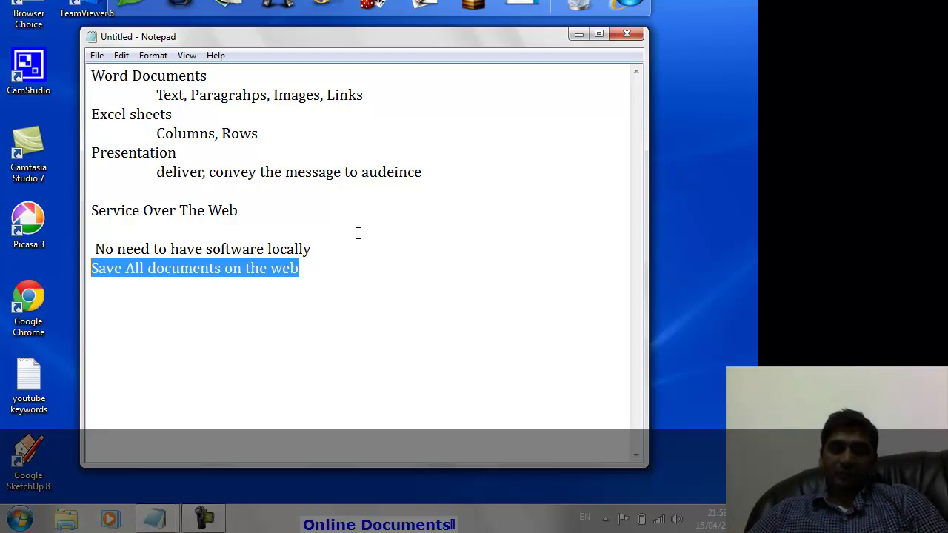
key(Right)
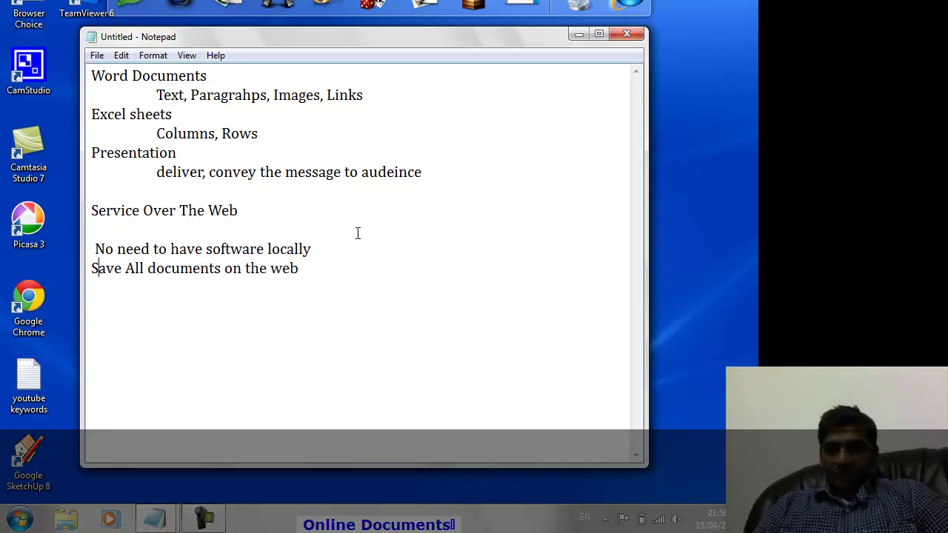
key(Home)
key(ctrl+shift+Right)
key(ctrl+shift+Right)
key(ctrl+shift+Right)
key(ctrl+shift+Right)
key(ctrl+shift+Right)
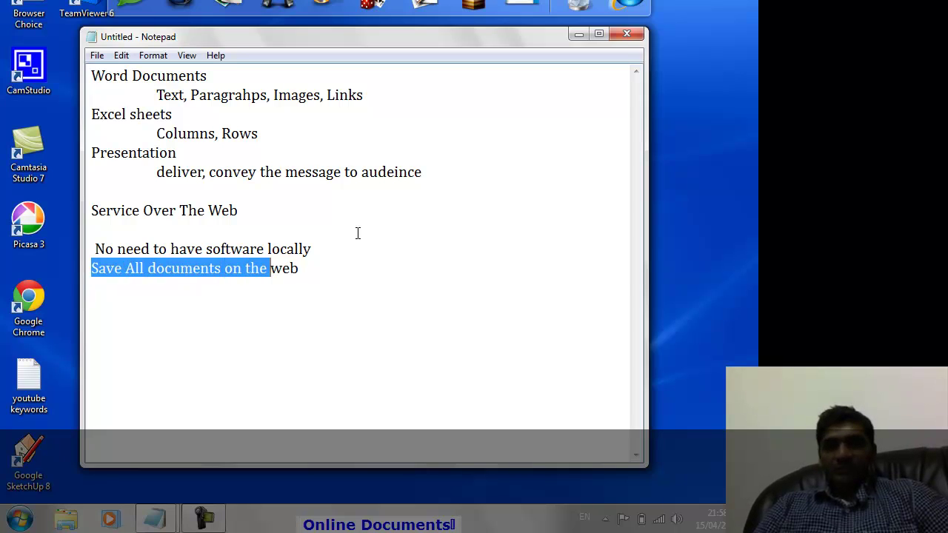
key(ctrl+shift+Right)
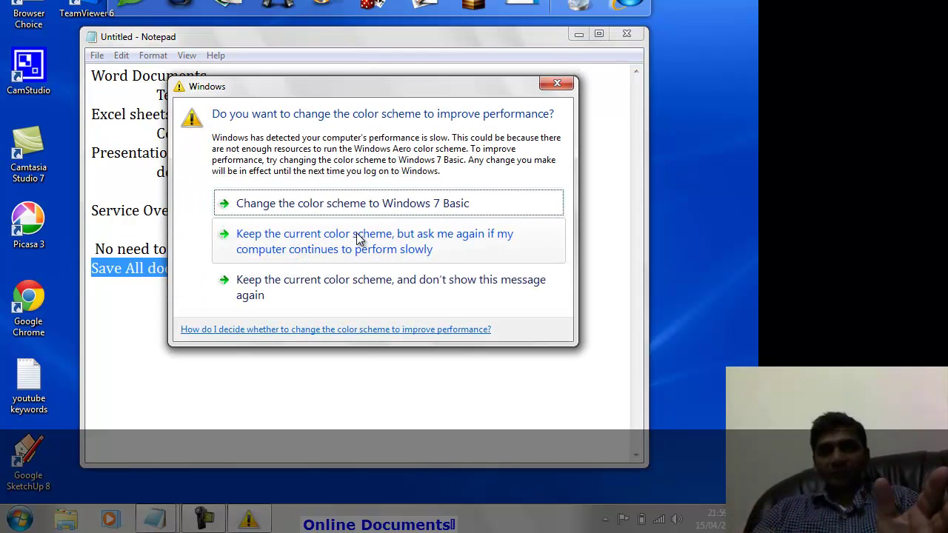
click(357, 237)
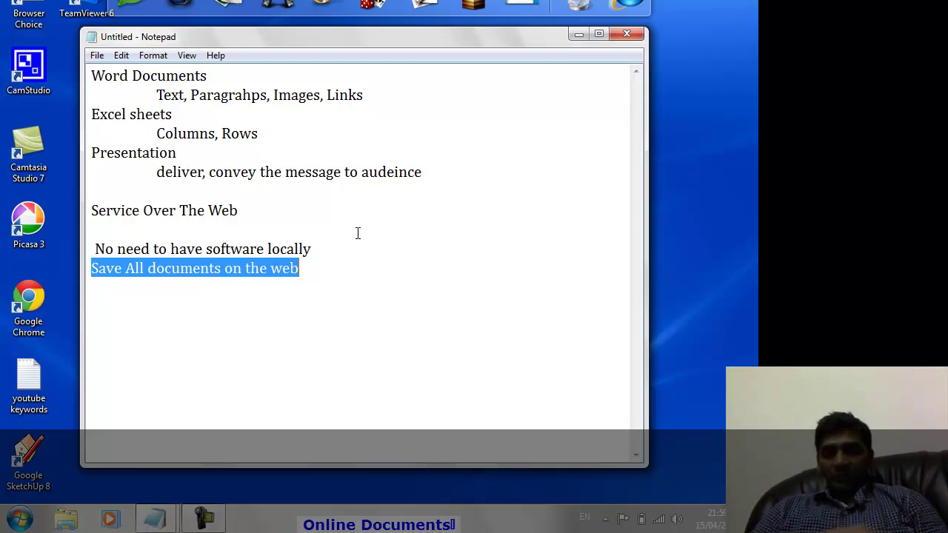
Add a 'Sharing' point under Service Over The Web and keep the current colour scheme.
key(End)
key(Return)
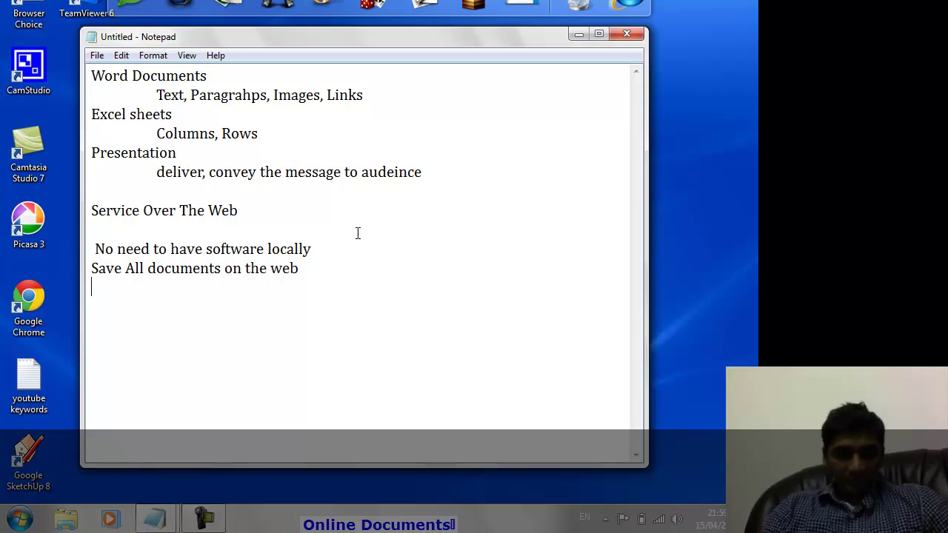
text(Shari)
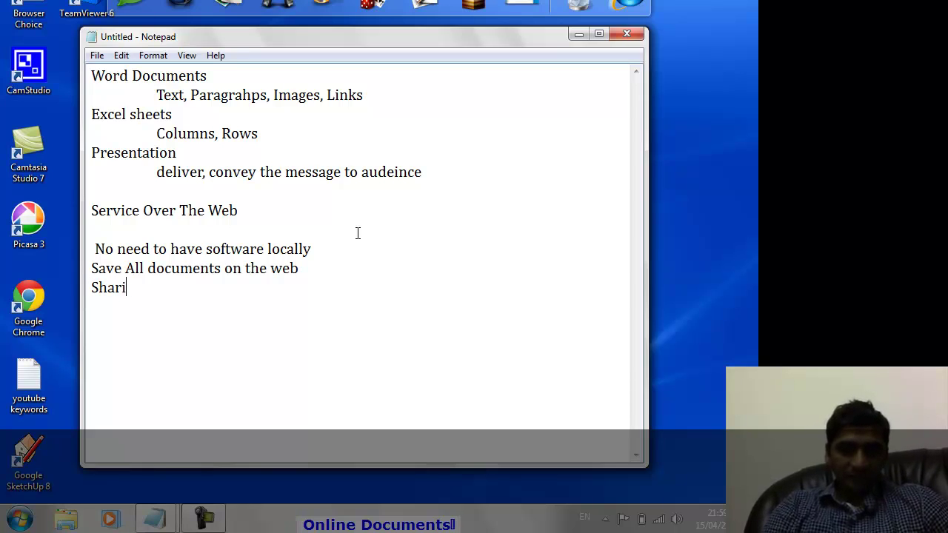
text(ng)
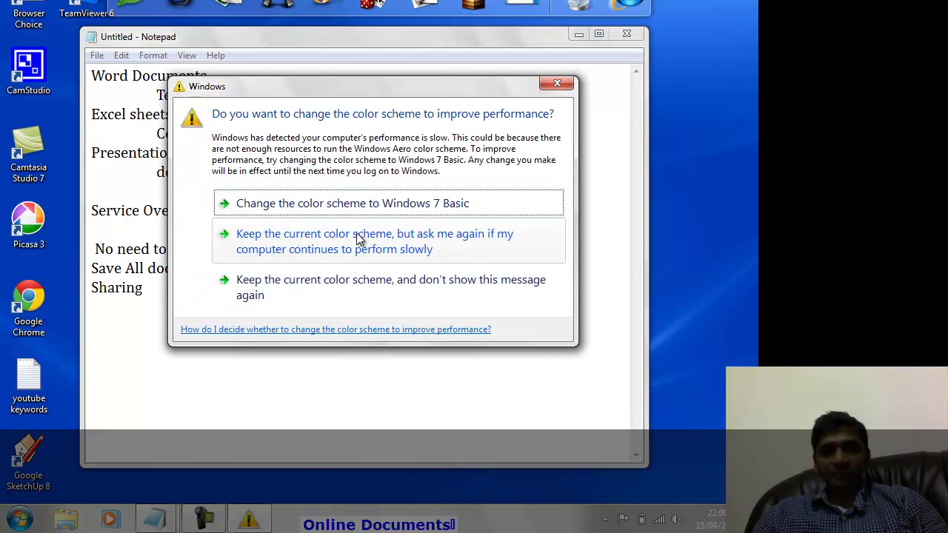
click(354, 233)
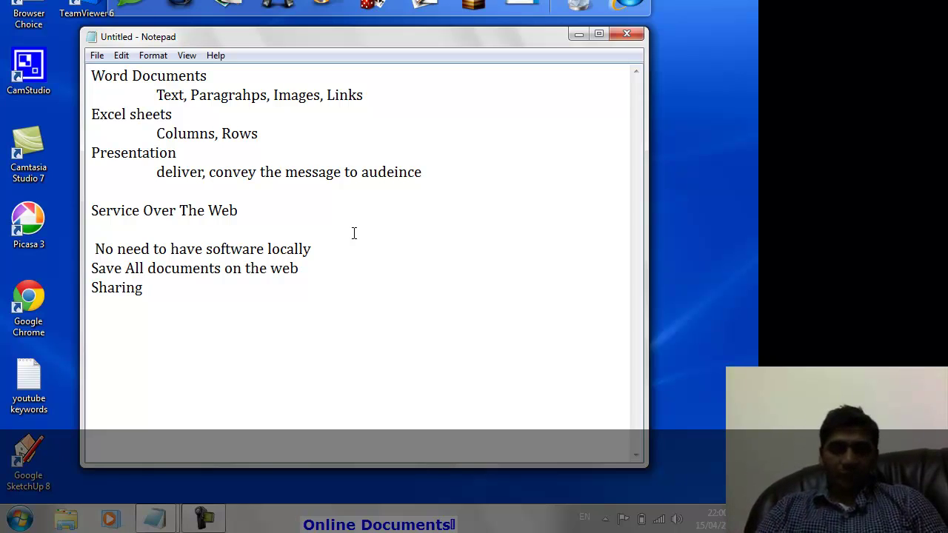
Move to the start of the 'No need' line, keep the colour scheme, and minimise Notepad.
key(Up)
key(Up)
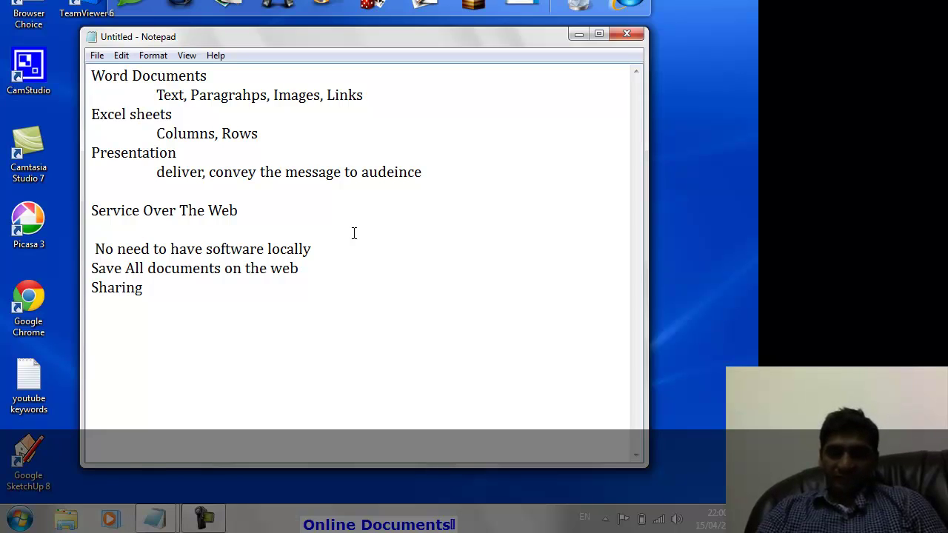
key(Left)
key(Left)
key(Left)
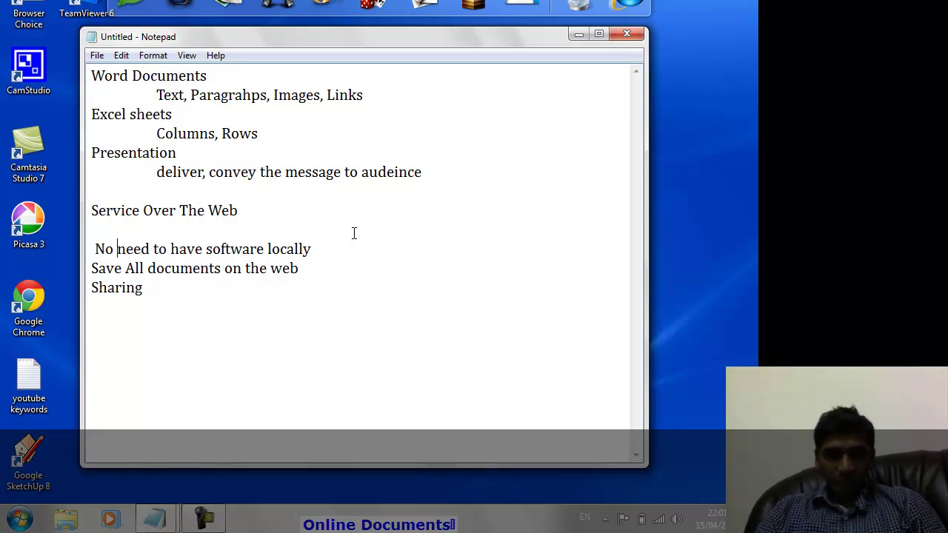
key(Left)
key(Left)
key(Left)
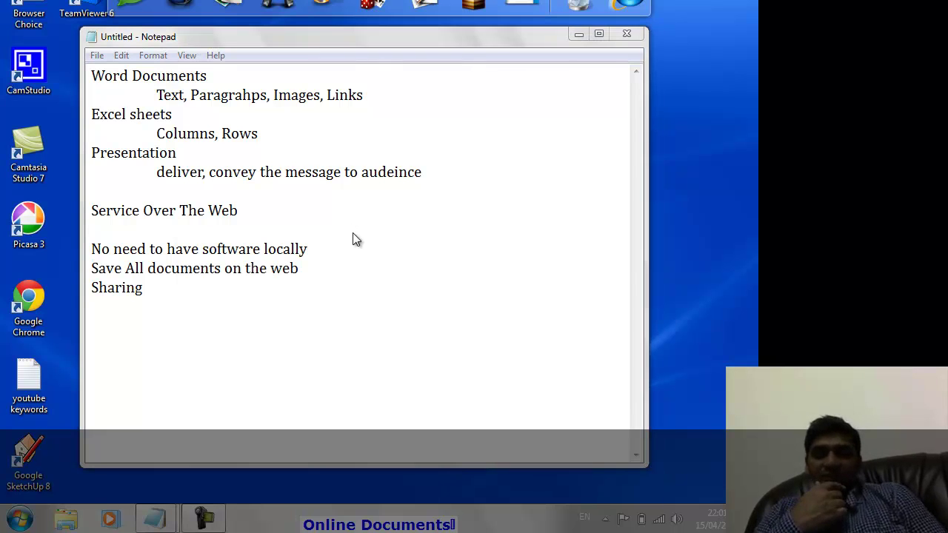
click(353, 235)
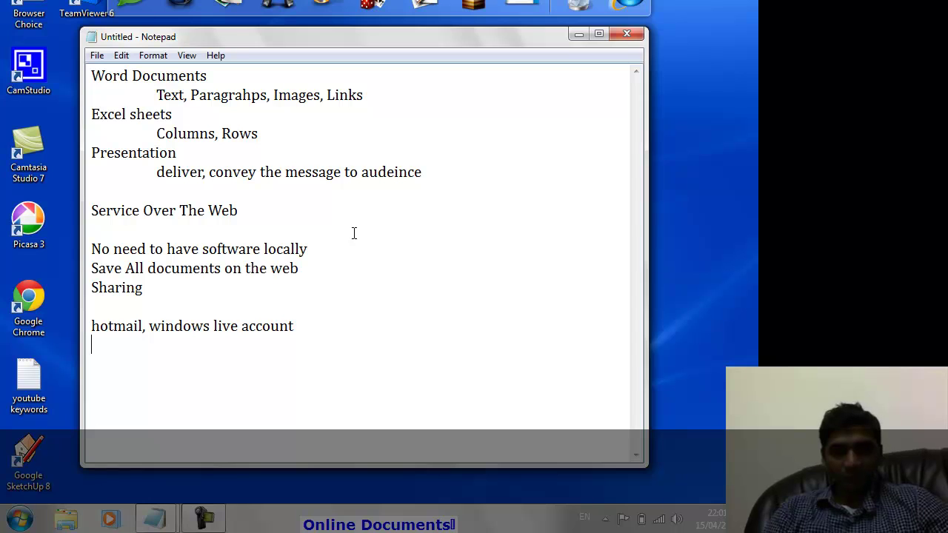
click(578, 34)
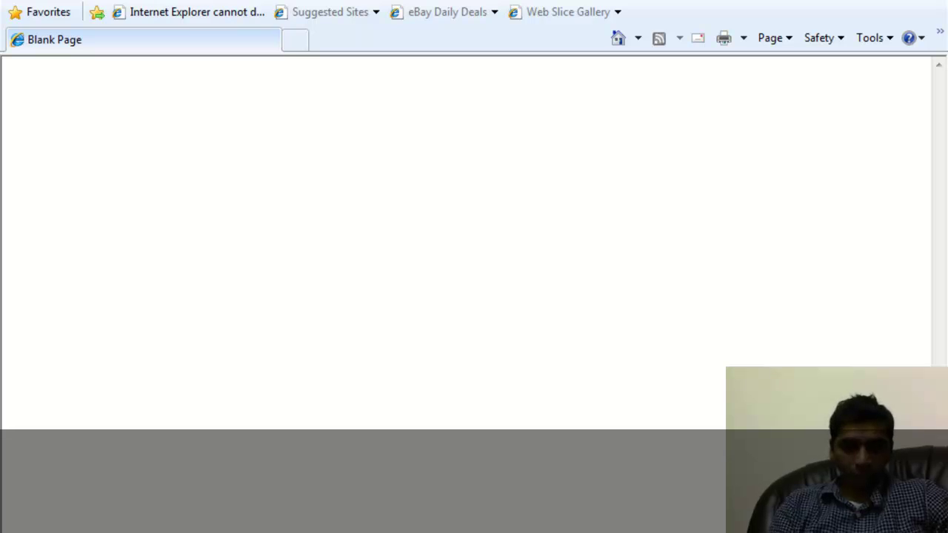
Go to Hotmail in Internet Explorer, view the account sign-up form, then return to sign-in.
text(hot)
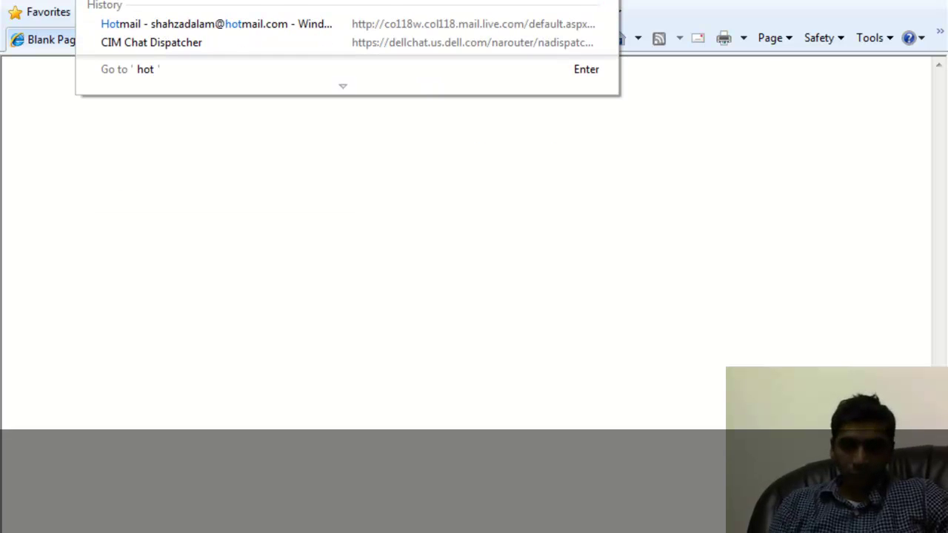
key(ctrl+Return)
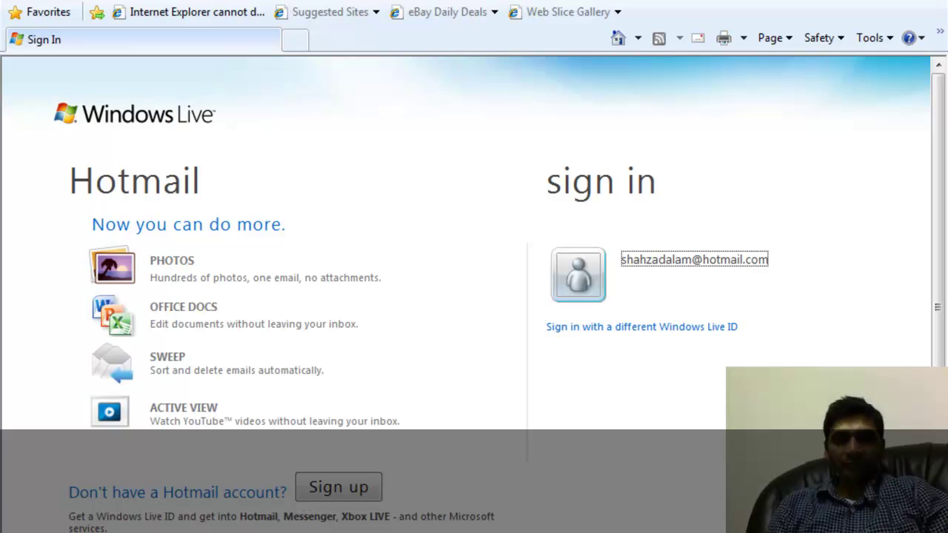
mouse_move(748, 288)
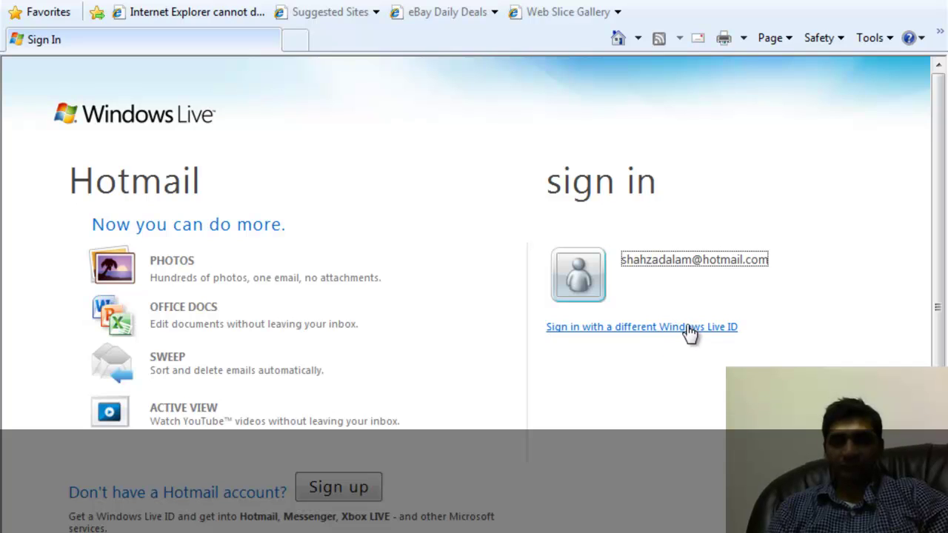
mouse_move(788, 309)
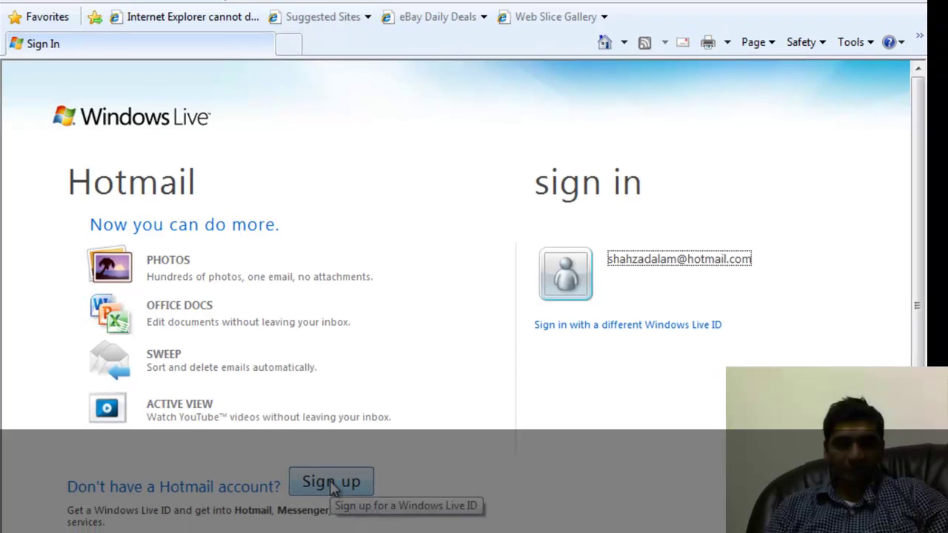
click(331, 482)
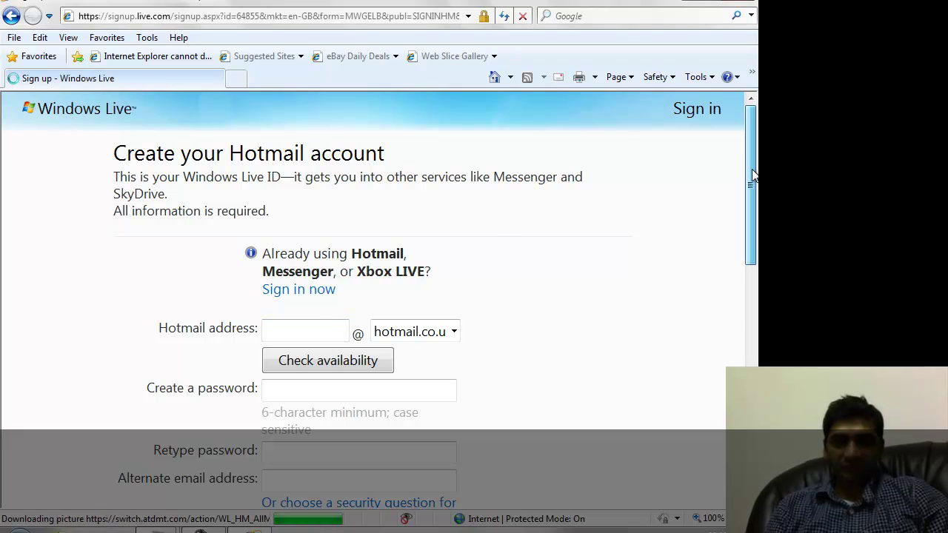
mouse_move(752, 169)
mouse_down()
mouse_move(750, 373)
mouse_move(757, 169)
mouse_up()
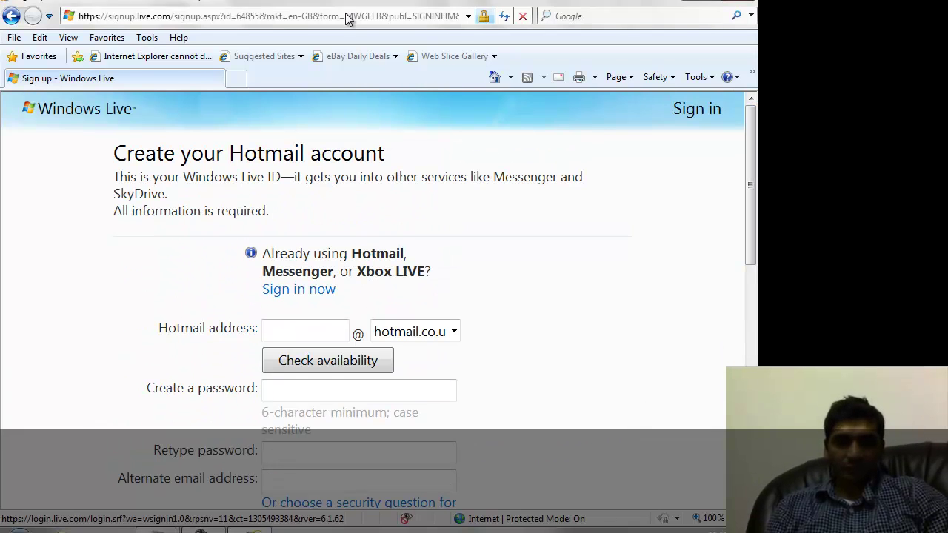
click(14, 16)
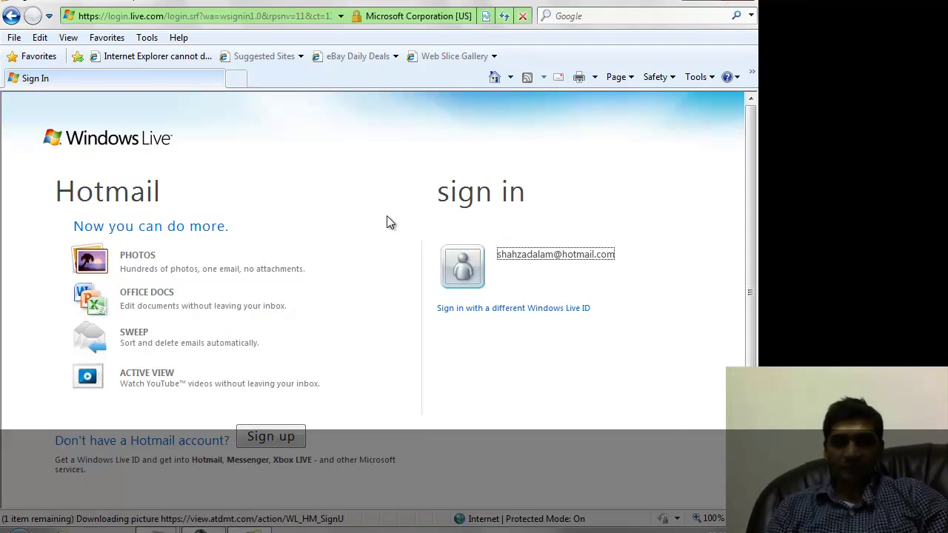
Sign in to the saved Windows Live account with keyboard input set to English (United Kingdom).
click(672, 289)
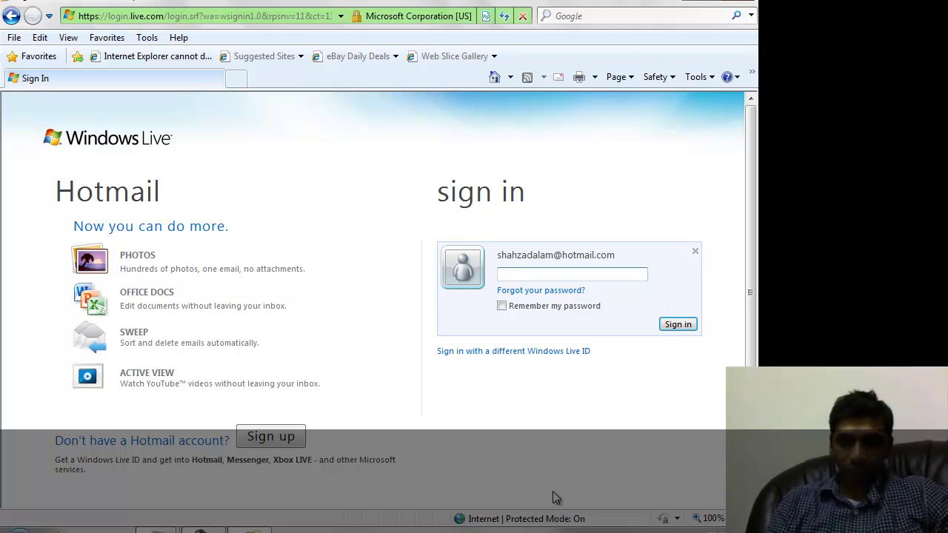
click(591, 532)
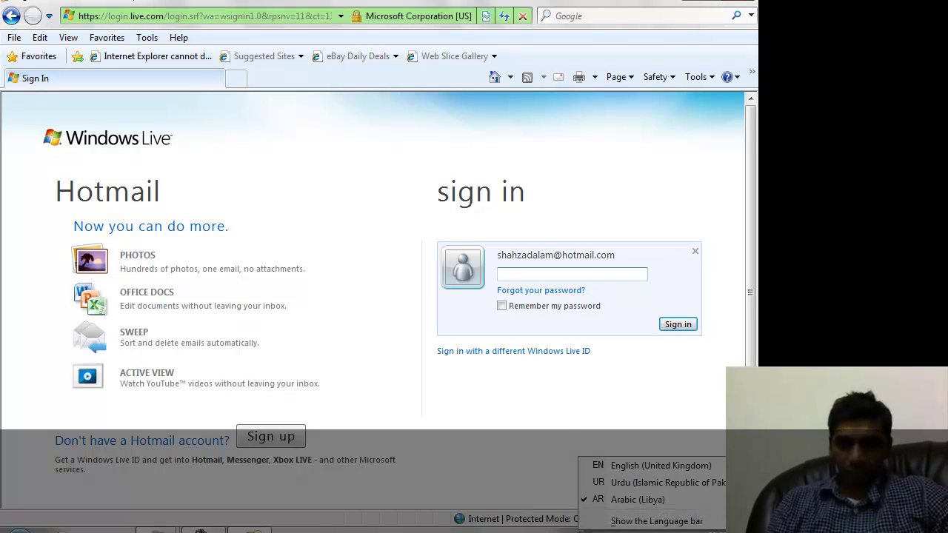
click(605, 470)
text(••)
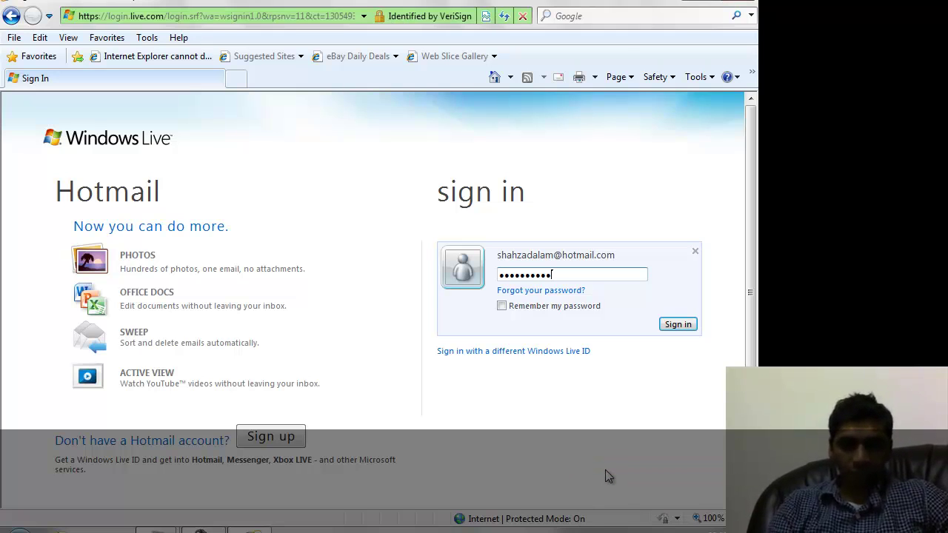
key(Return)
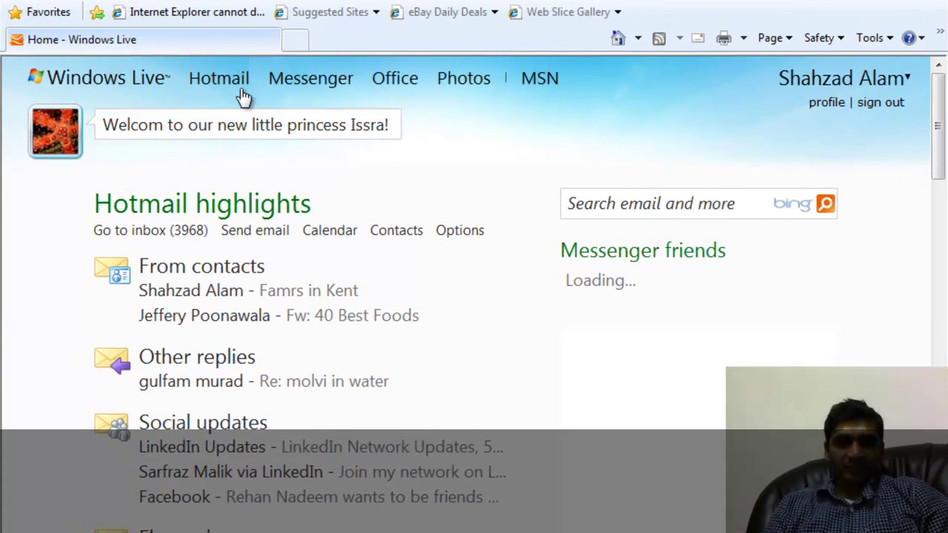
Look over the Hotmail and Office menus and go to the Office documents page.
mouse_move(226, 89)
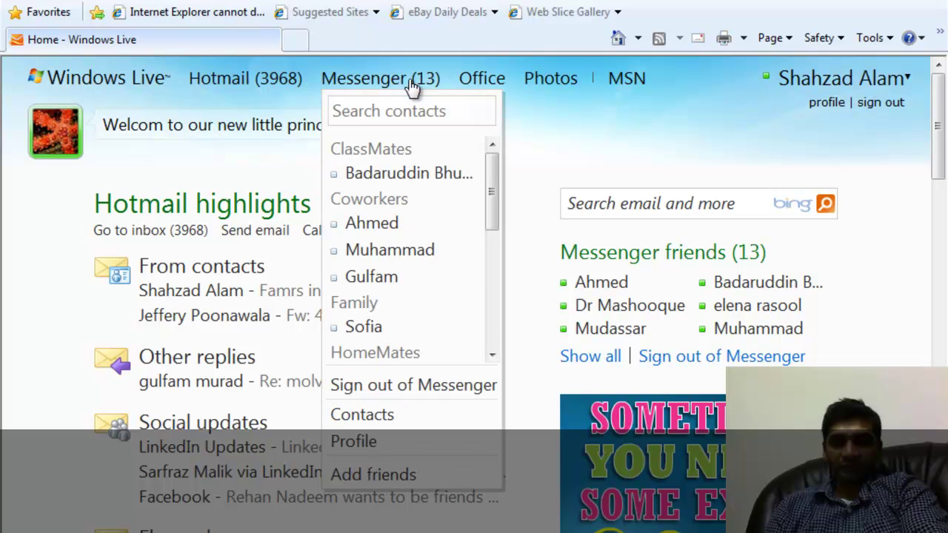
mouse_move(480, 84)
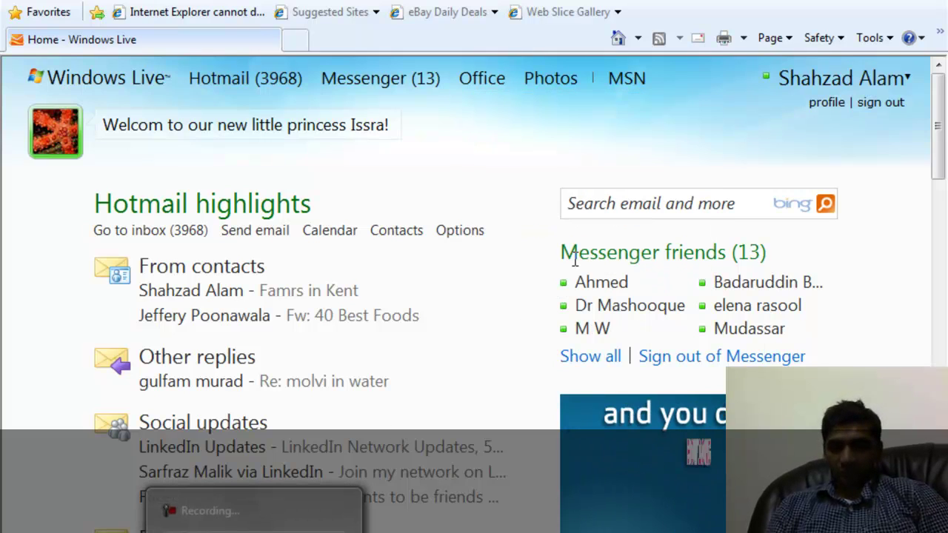
click(464, 95)
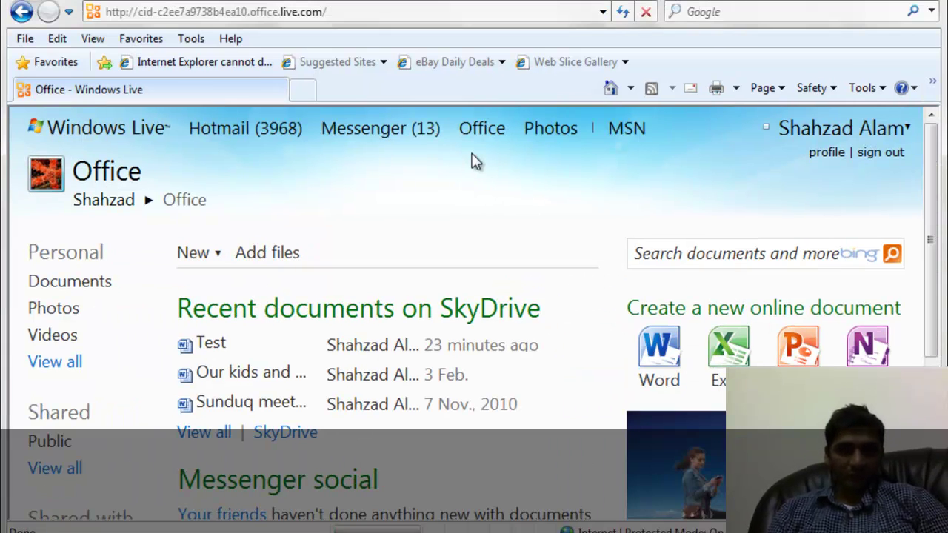
Zoom the page out, create a new online Word document, and handle the blocked-content warning.
key(ctrl+0)
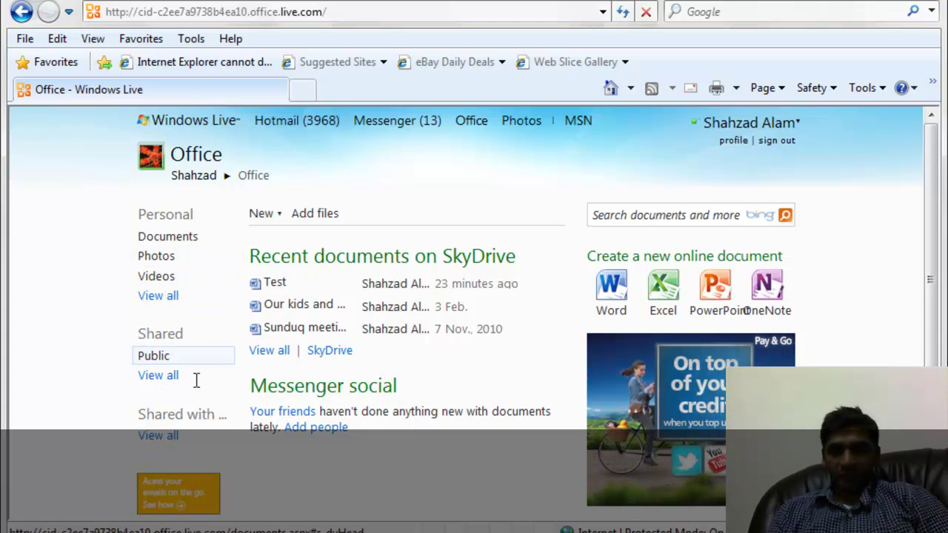
click(621, 285)
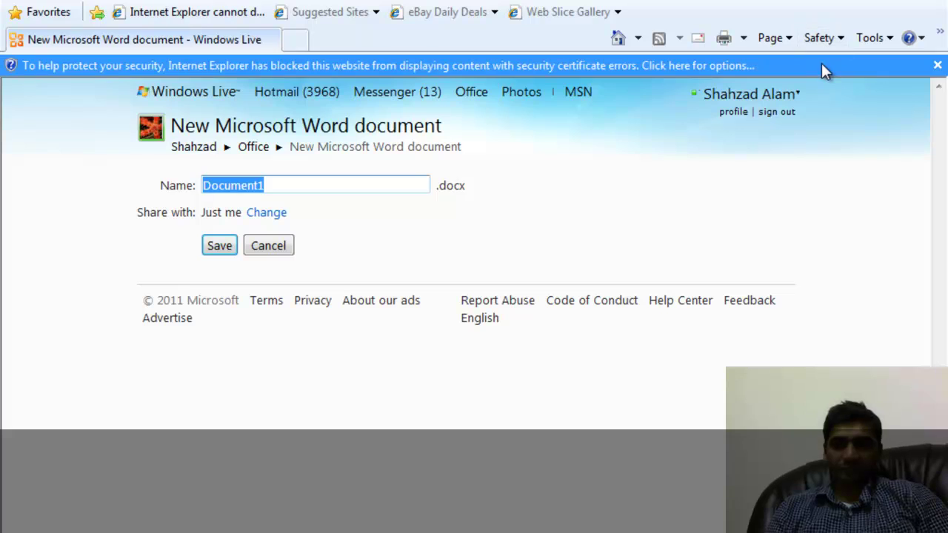
click(822, 65)
Show the blocked content, then name the new document 'MOT Details' and save it.
click(817, 77)
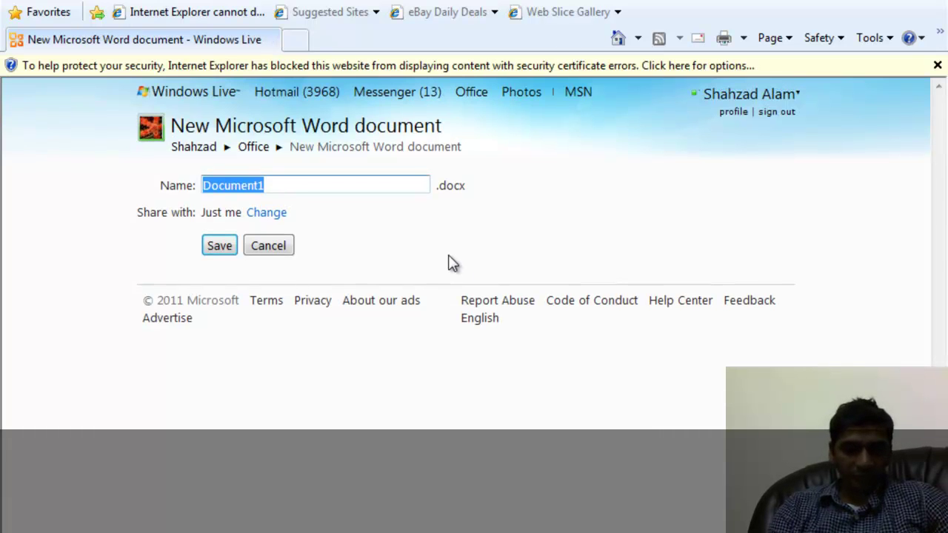
text(M)
text(F)
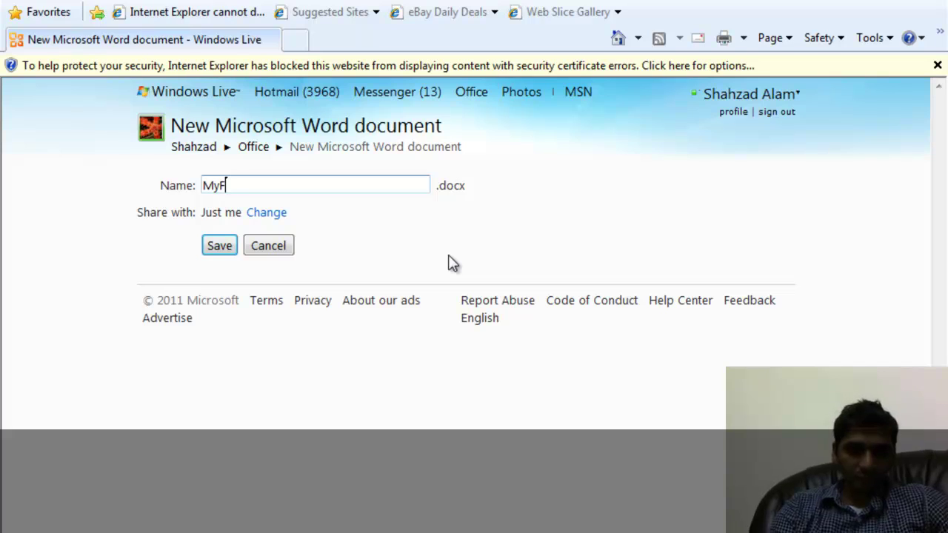
text(irstDoc)
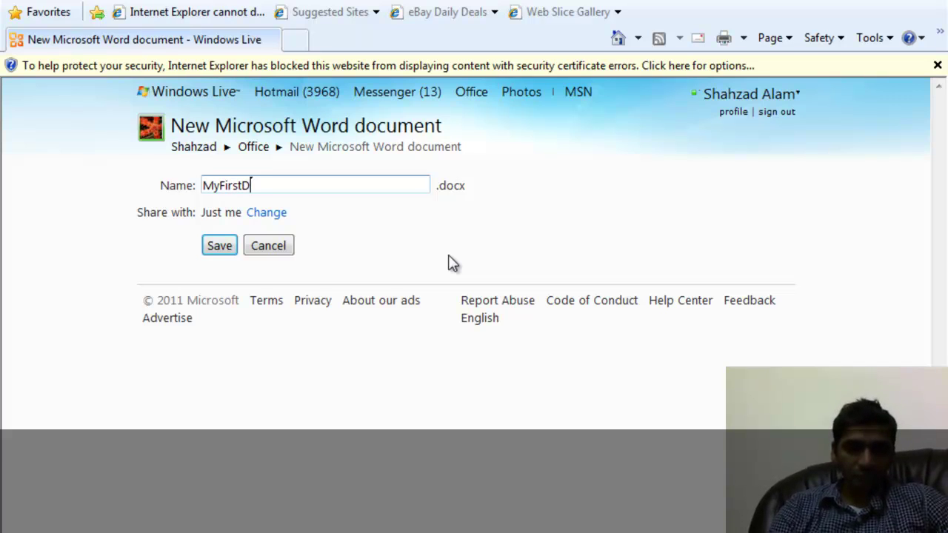
key(BackSpace)
key(BackSpace)
key(BackSpace)
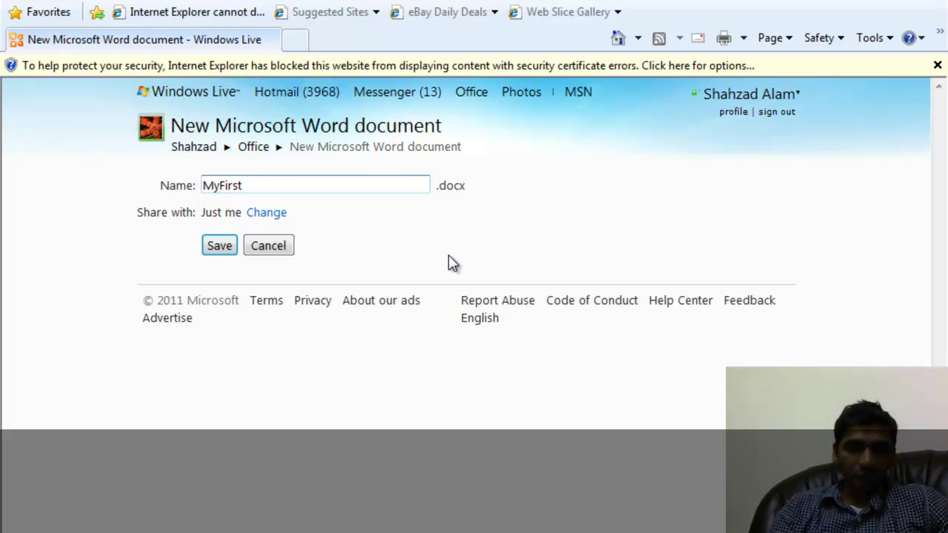
key(BackSpace)
key(BackSpace)
key(BackSpace)
key(BackSpace)
key(BackSpace)
key(BackSpace)
key(BackSpace)
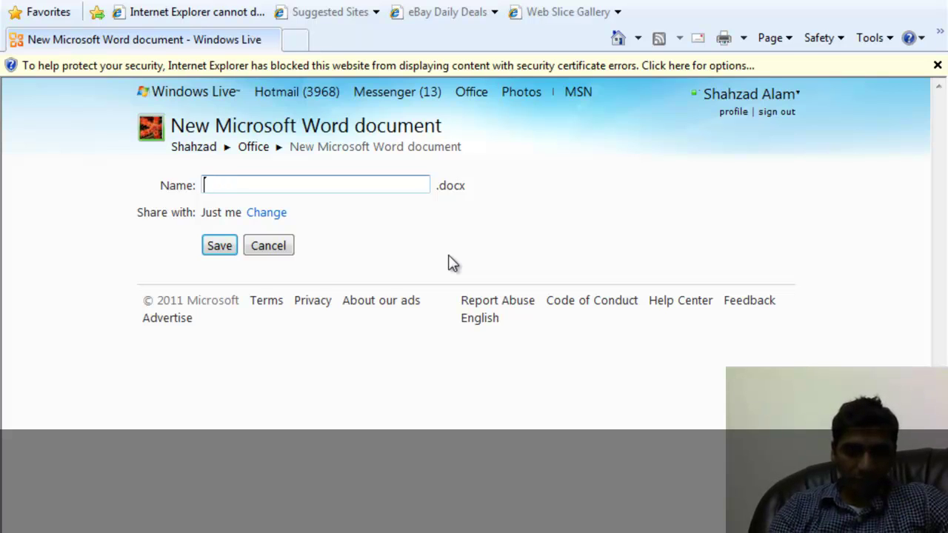
text(MOT D)
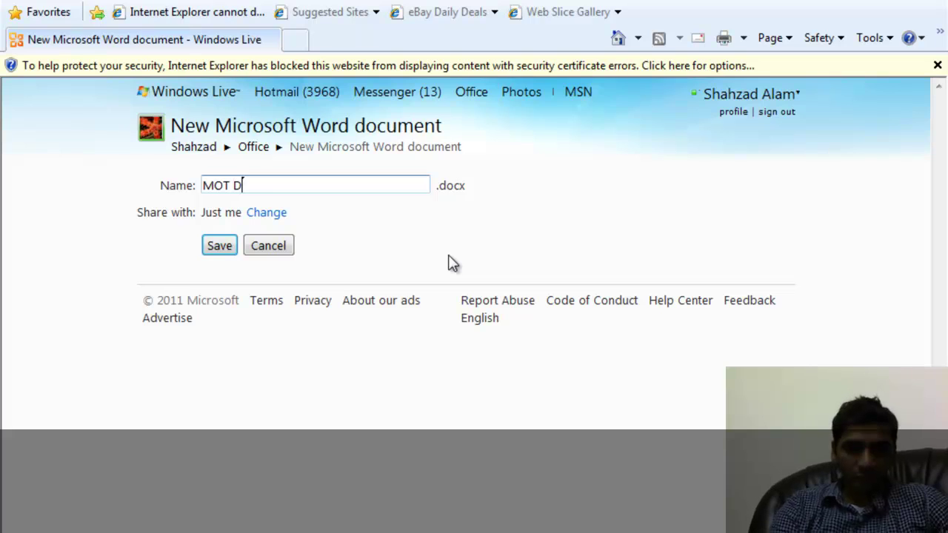
text(etails)
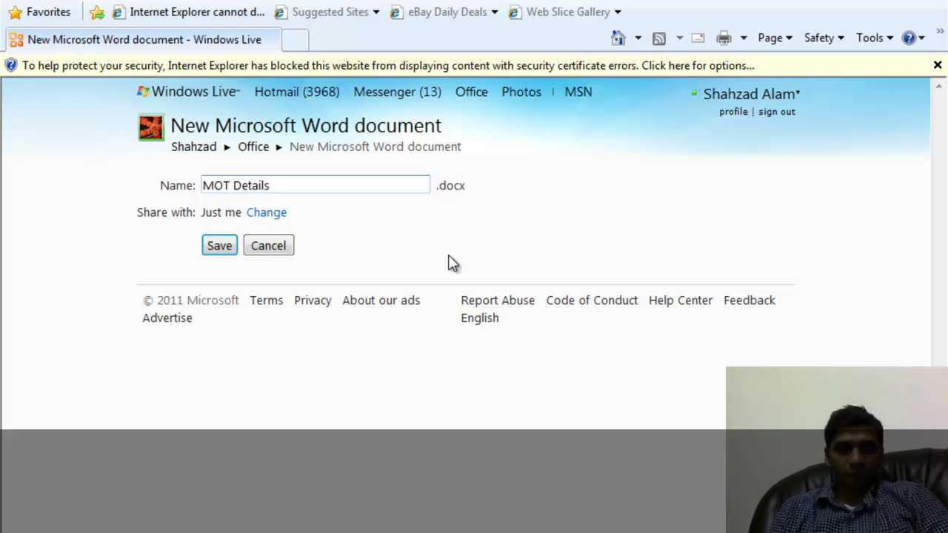
click(220, 246)
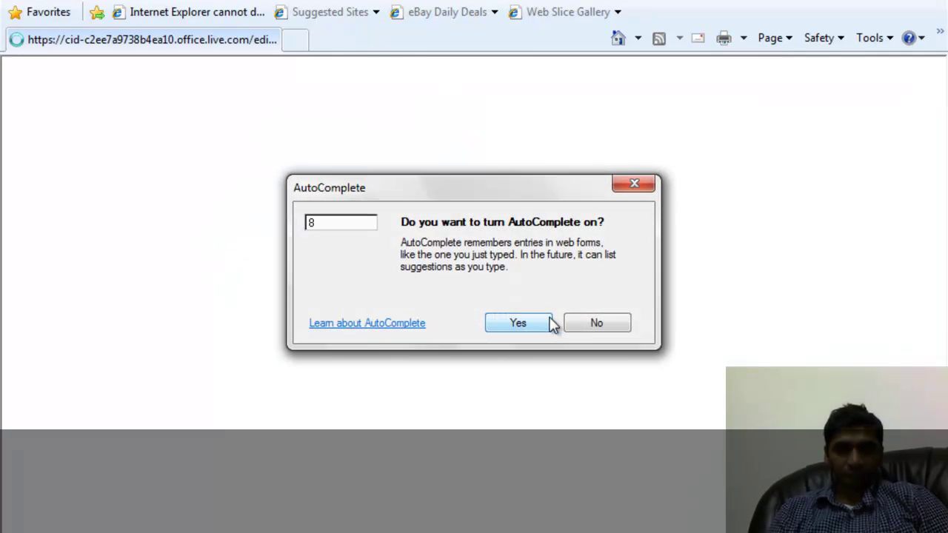
click(571, 326)
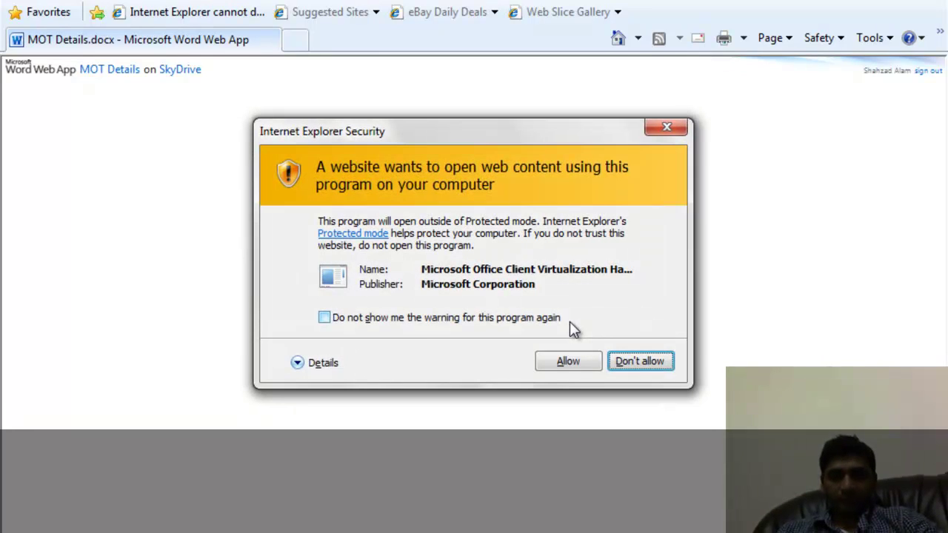
click(569, 363)
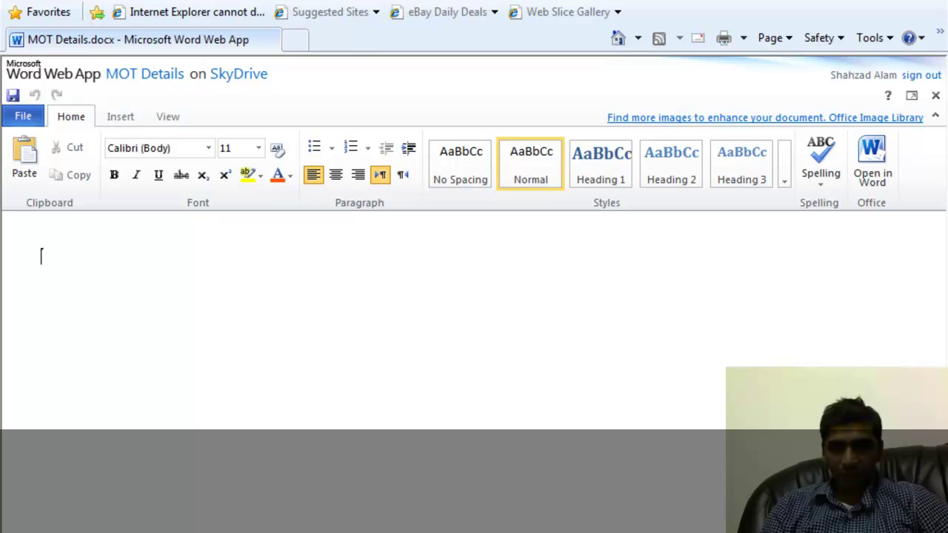
click(919, 525)
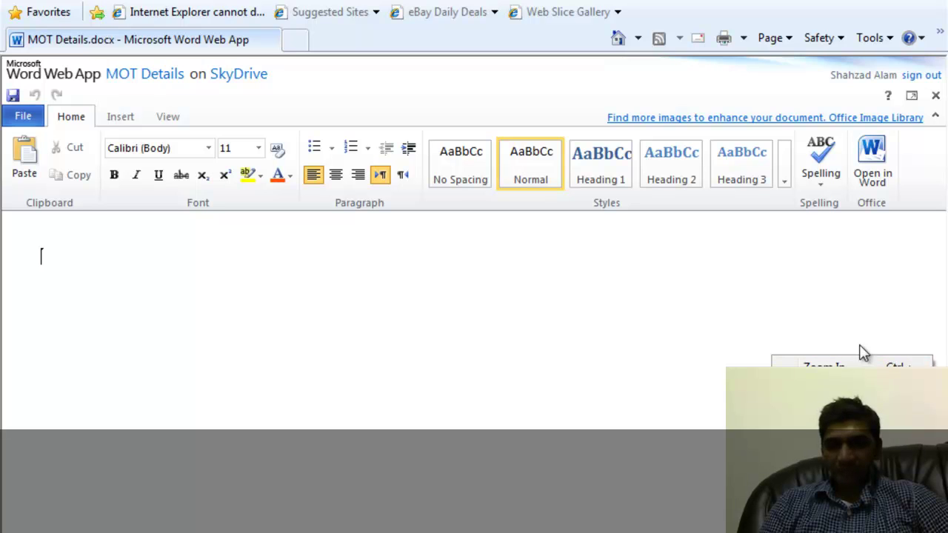
click(829, 323)
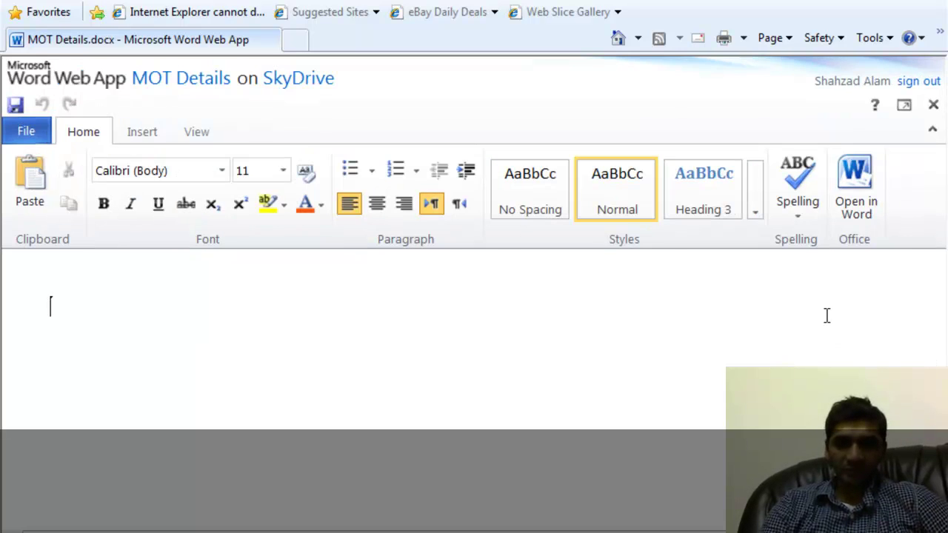
key(ctrl+minus)
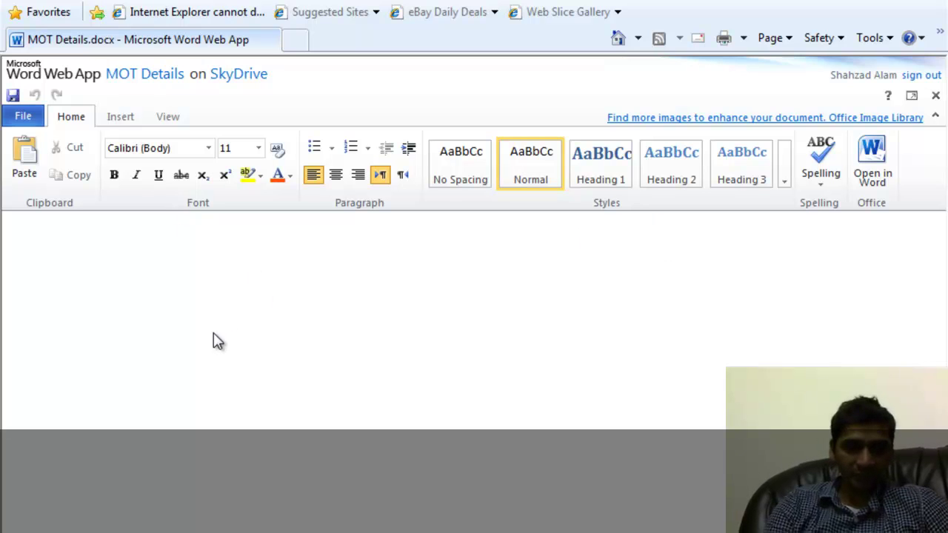
Type the first line 'This is my first online word document'.
text(Th)
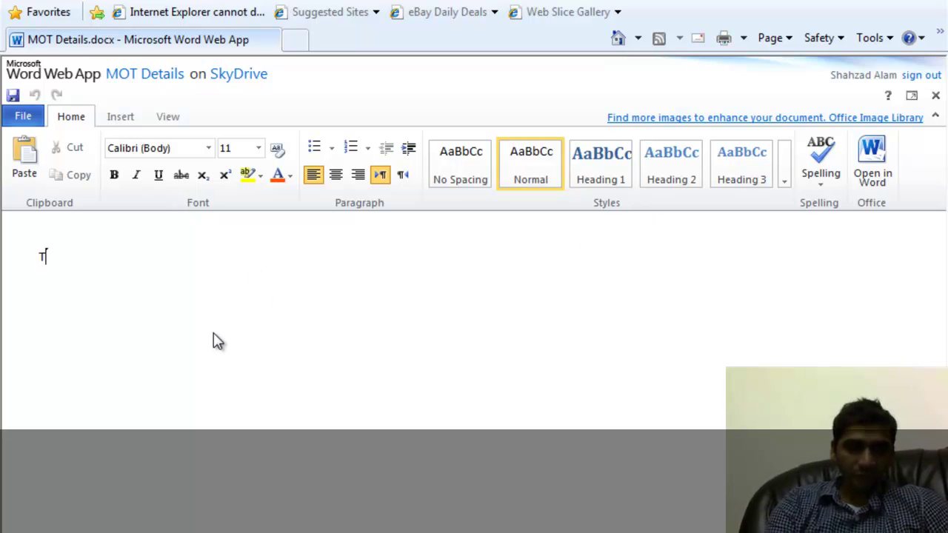
key(BackSpace)
key(BackSpace)
text(This )
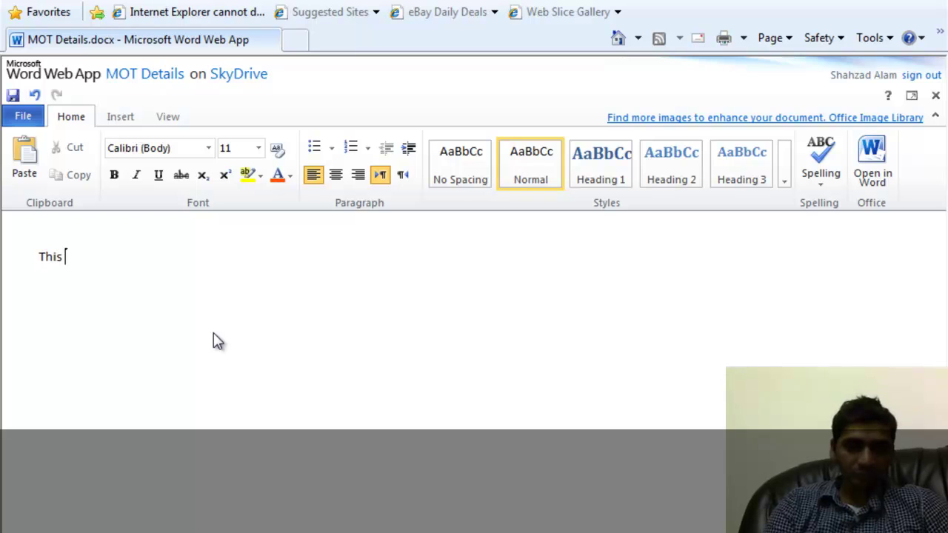
text(is my first )
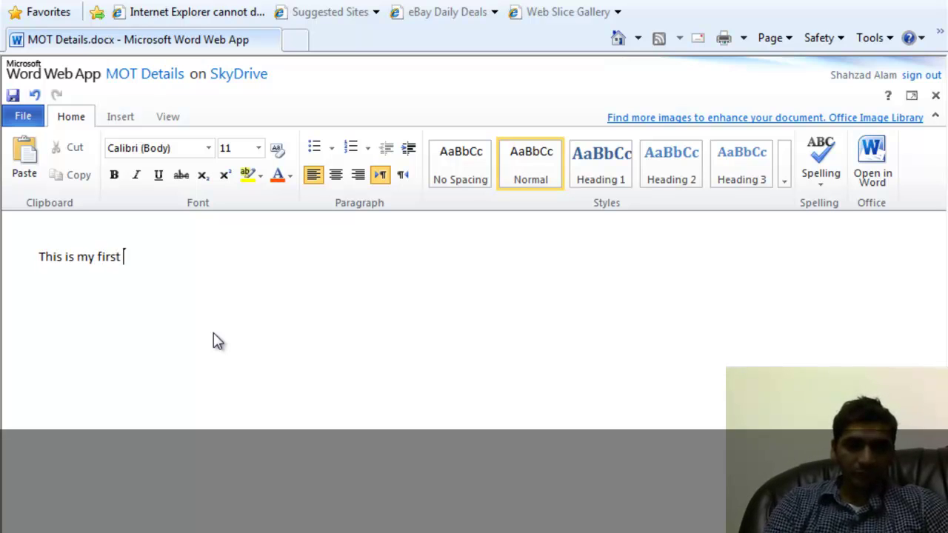
text(online word co)
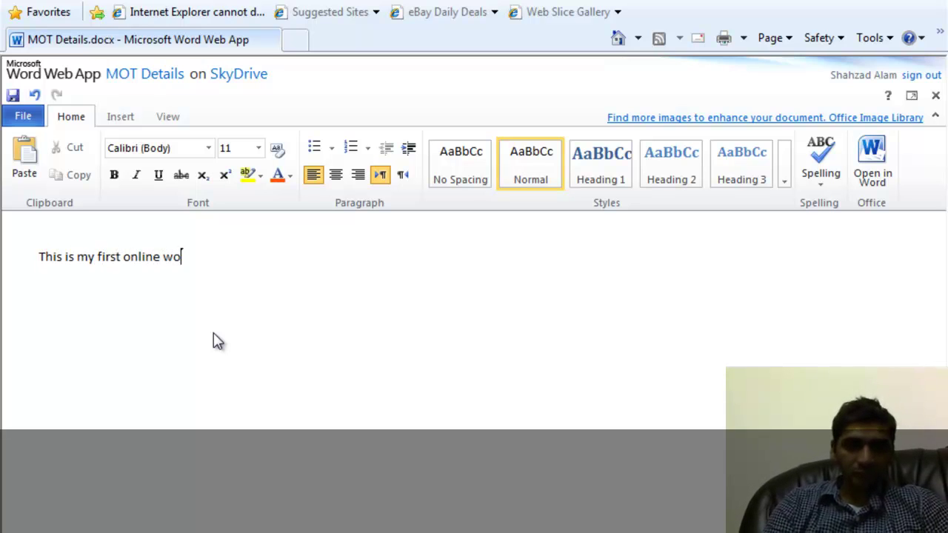
key(BackSpace)
key(BackSpace)
text(docu)
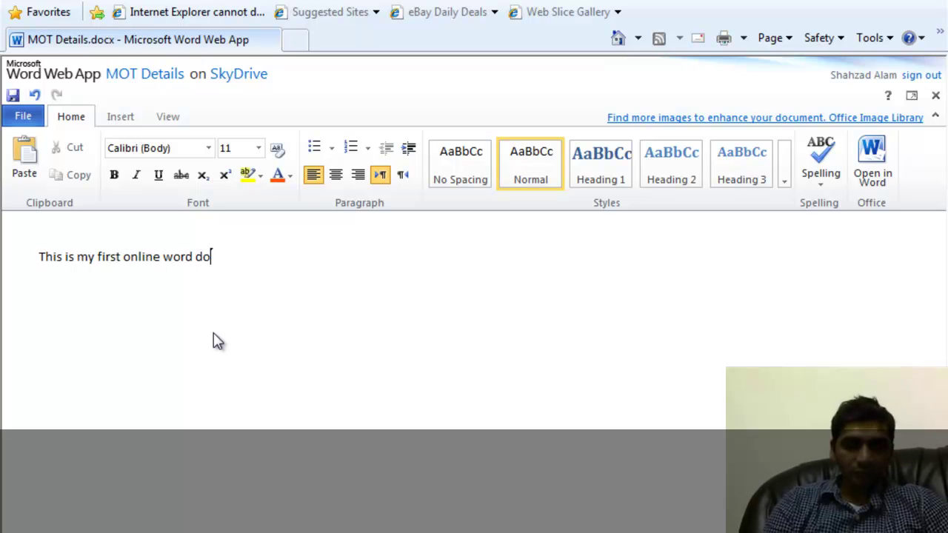
key(BackSpace)
text(ument)
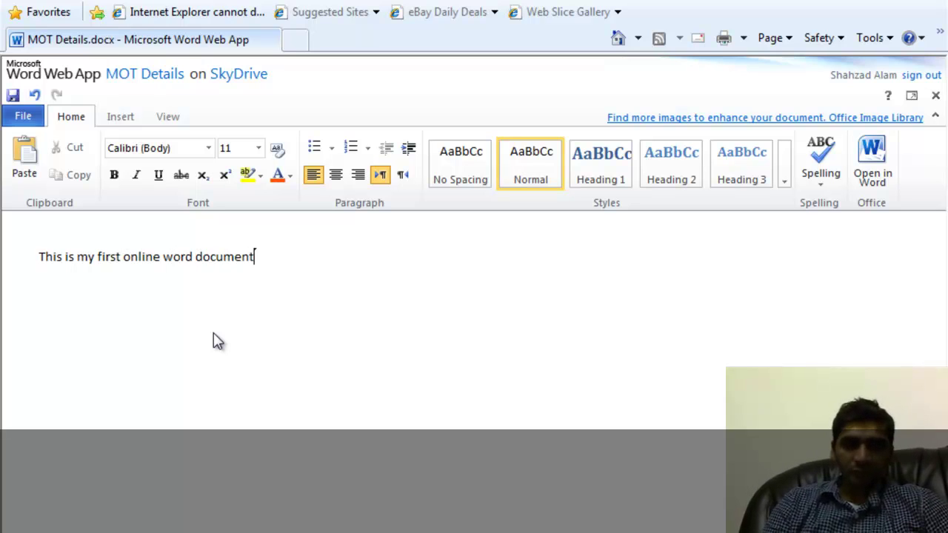
key(Return)
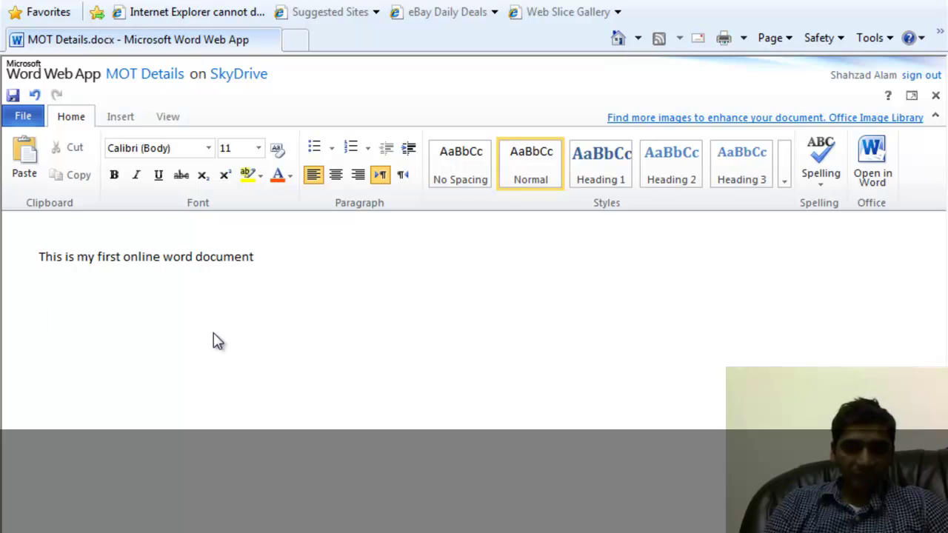
Add the 'MOT details' line and an 'AB23 XYZ: MOT expires on' line, with an empty paragraph above it.
text(MOT)
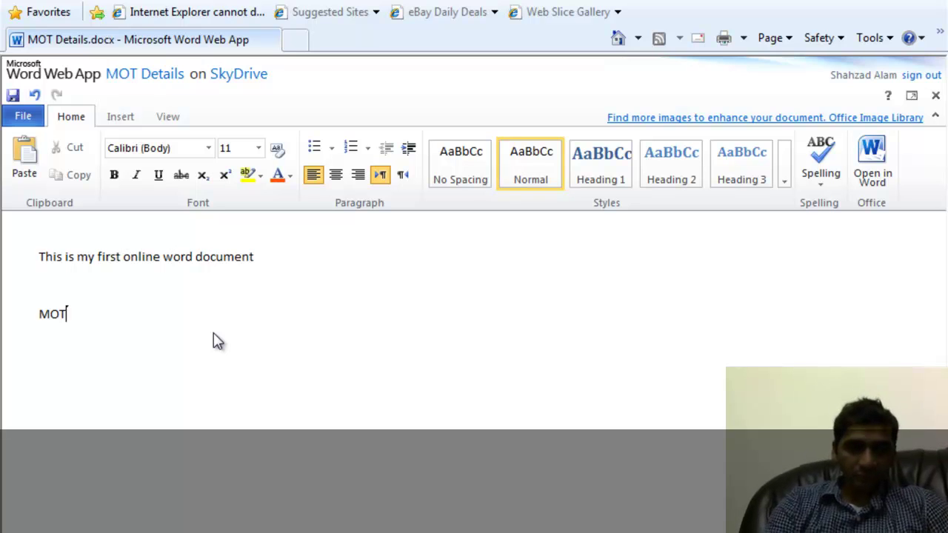
text( details)
key(Return)
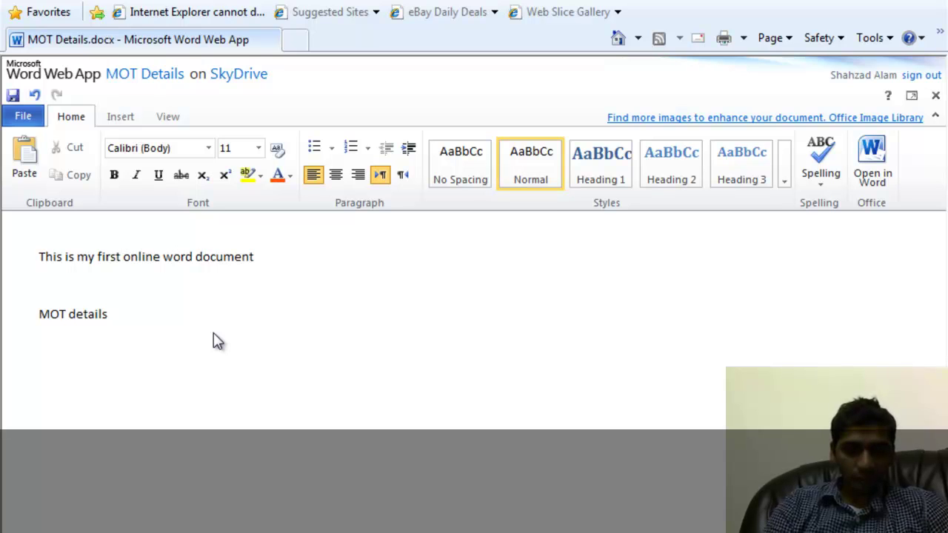
text(A)
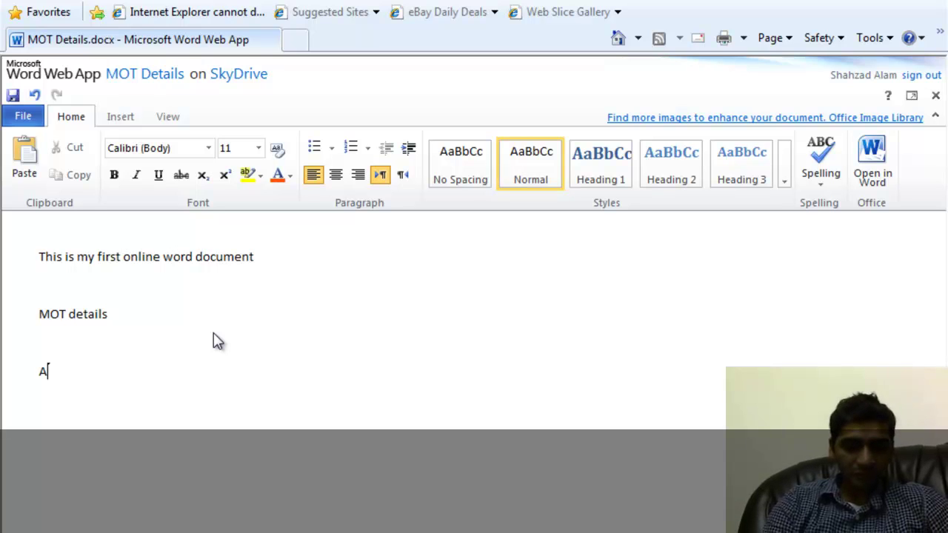
text(B23 )
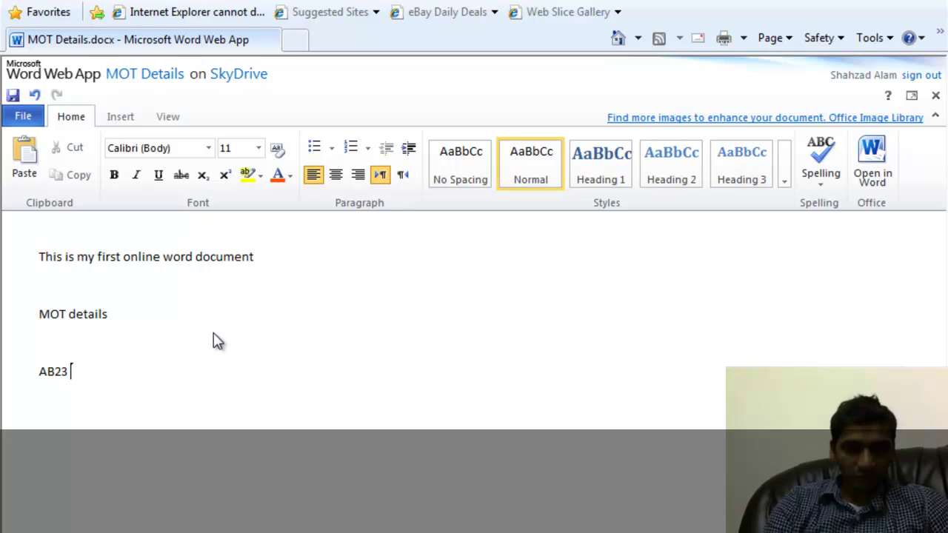
text(X)
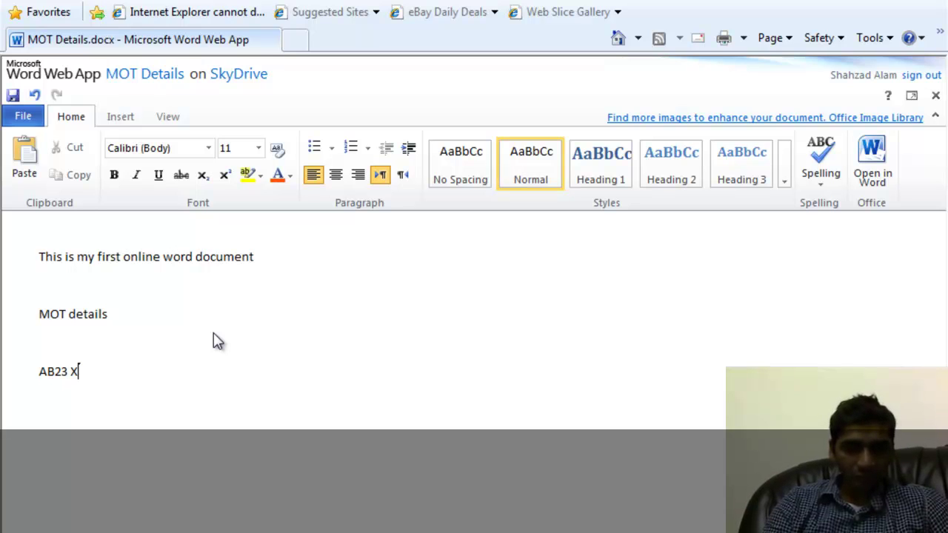
text(YZ)
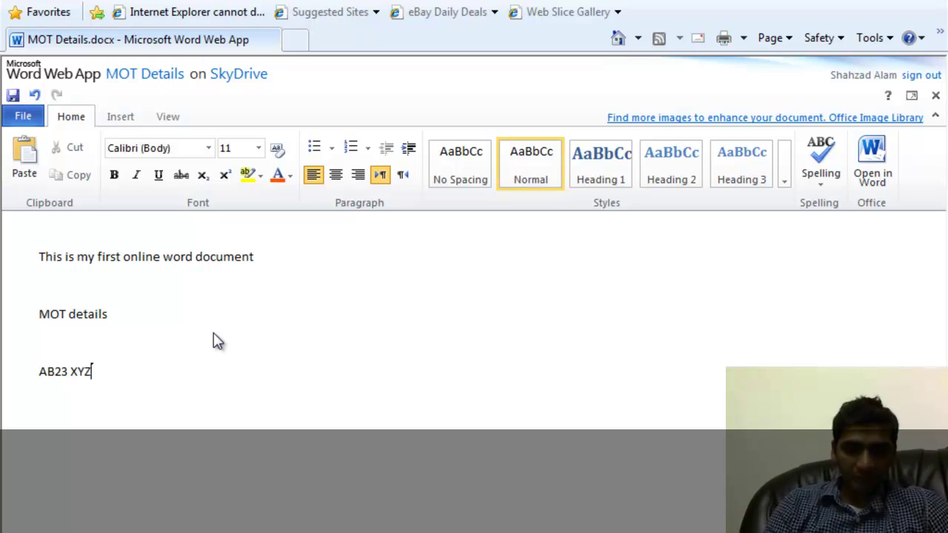
text(: MOT e)
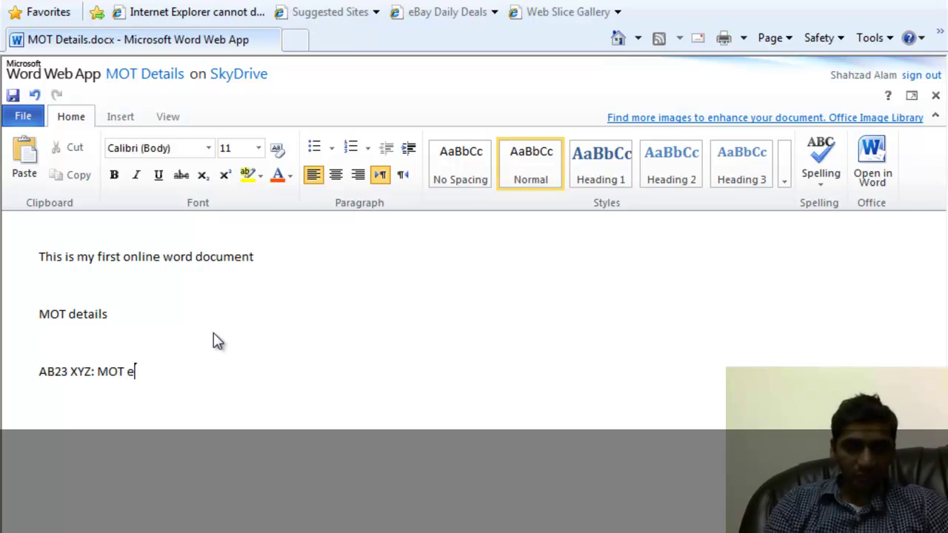
text(xpires on )
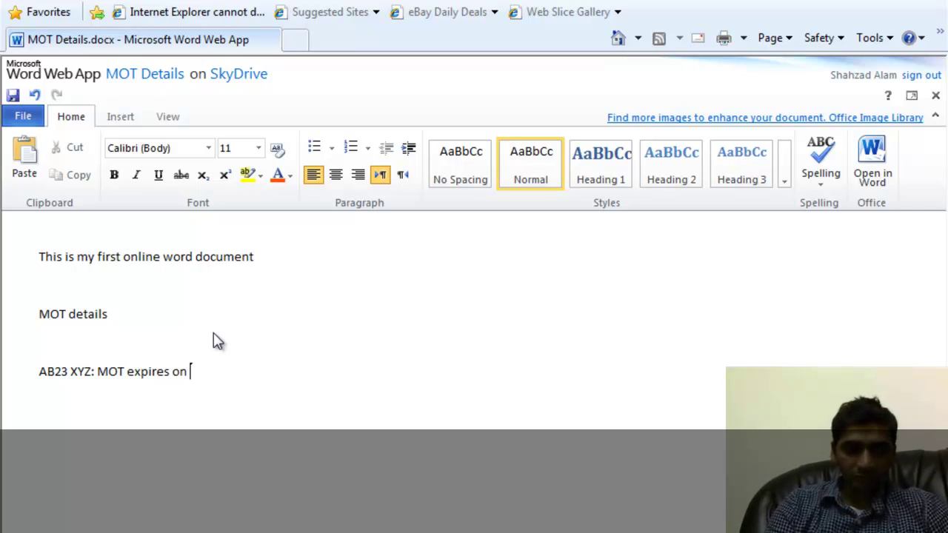
text(kldjsjdksaj)
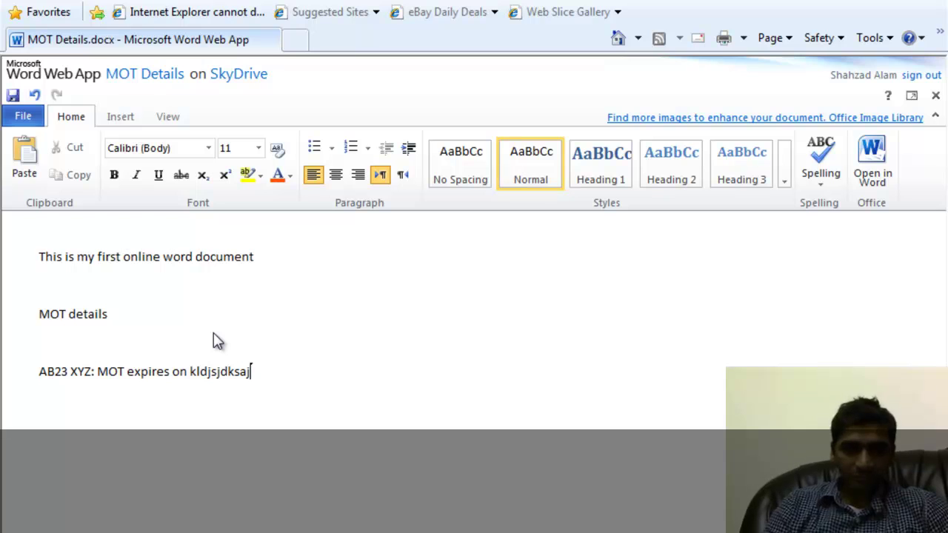
key(Return)
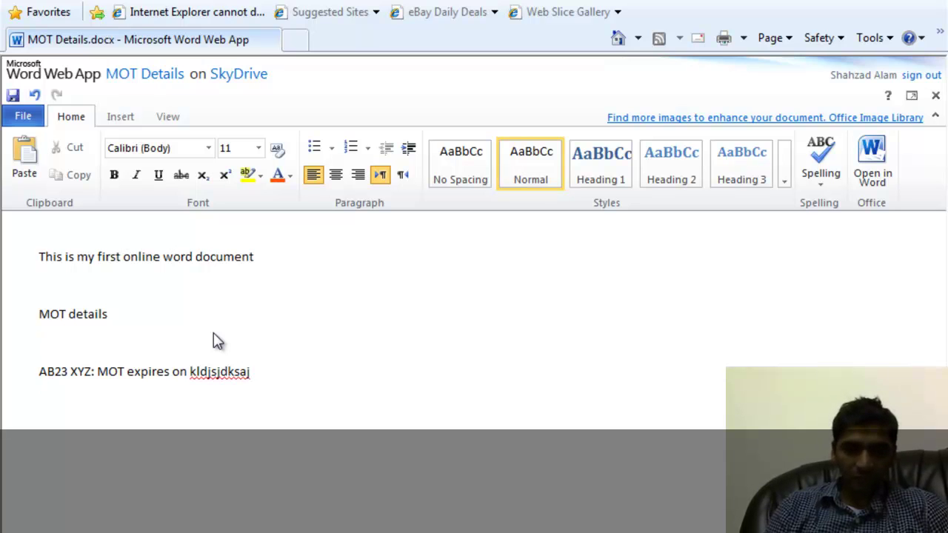
key(Return)
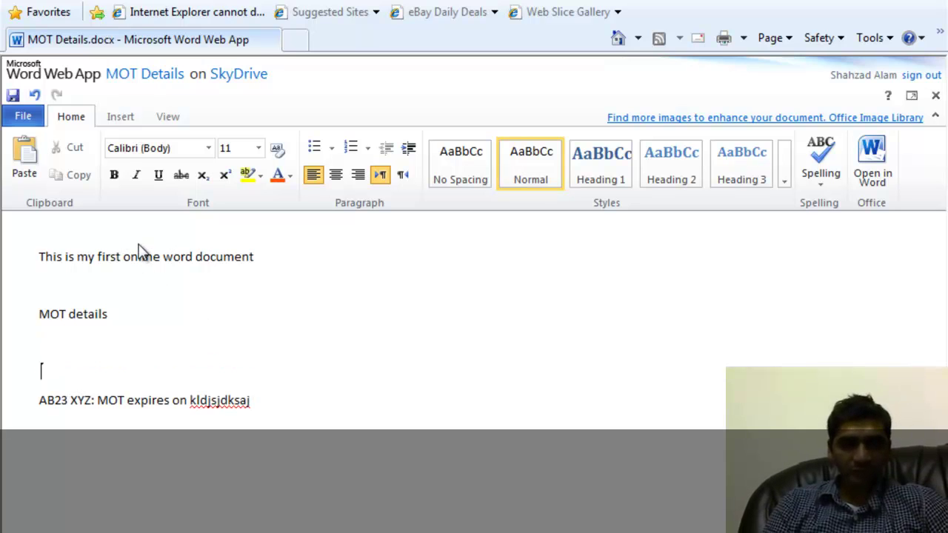
Open the Insert options.
click(126, 118)
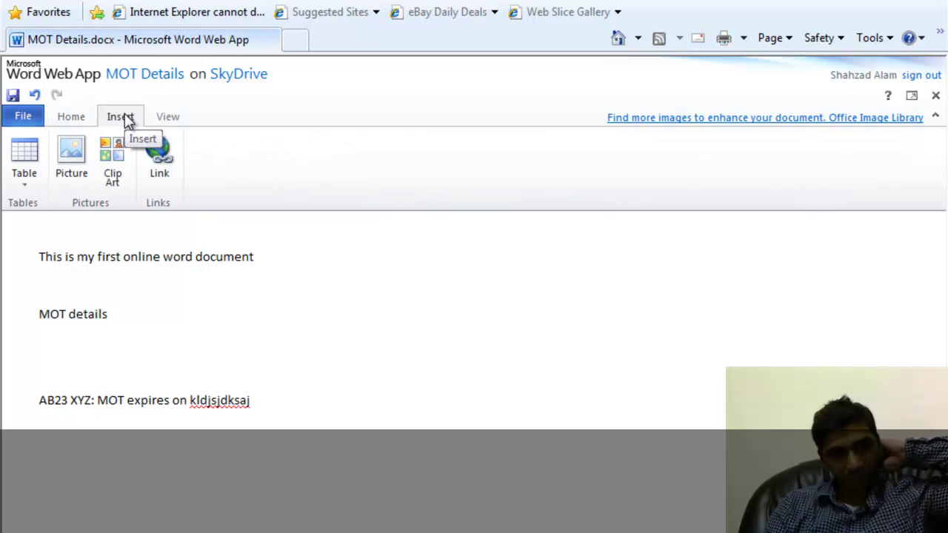
Insert the Penguins photo from Sample Pictures above the AB23 XYZ line.
click(80, 152)
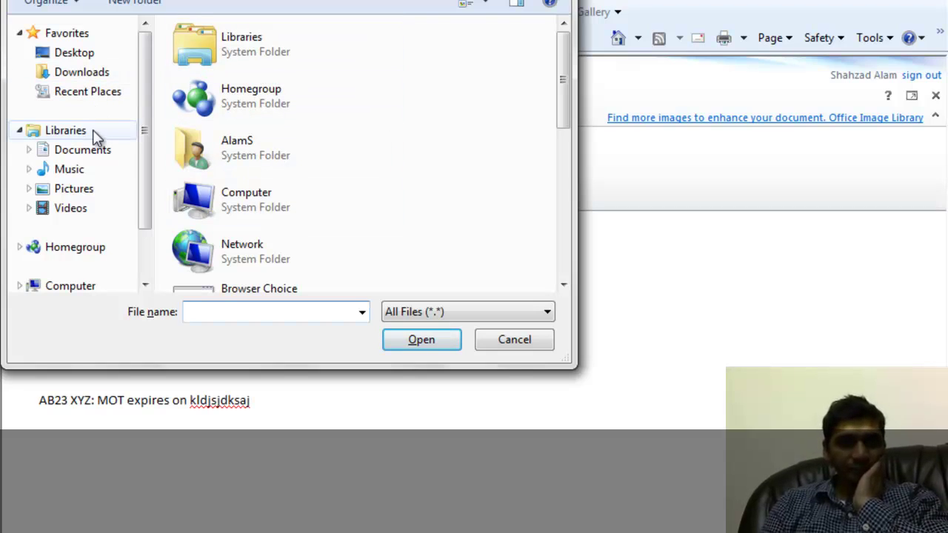
click(81, 189)
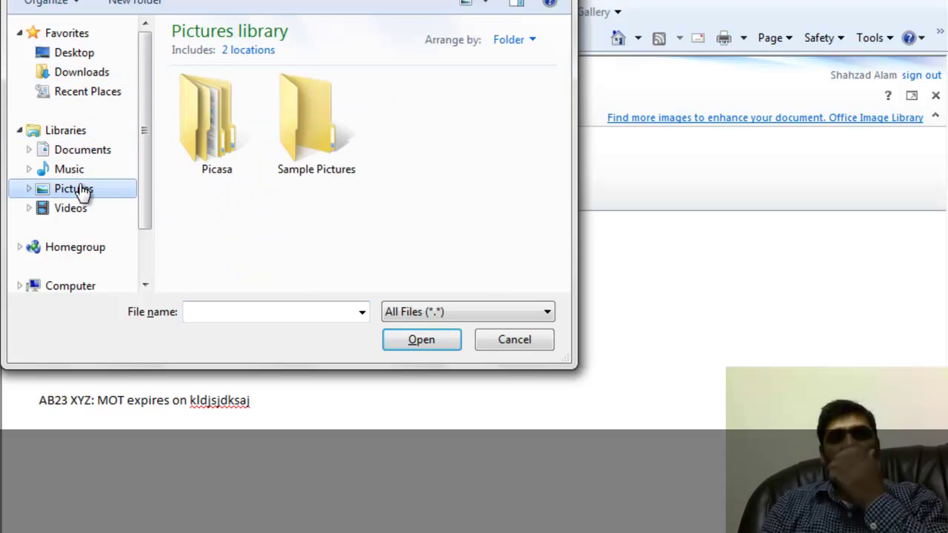
double_click(295, 111)
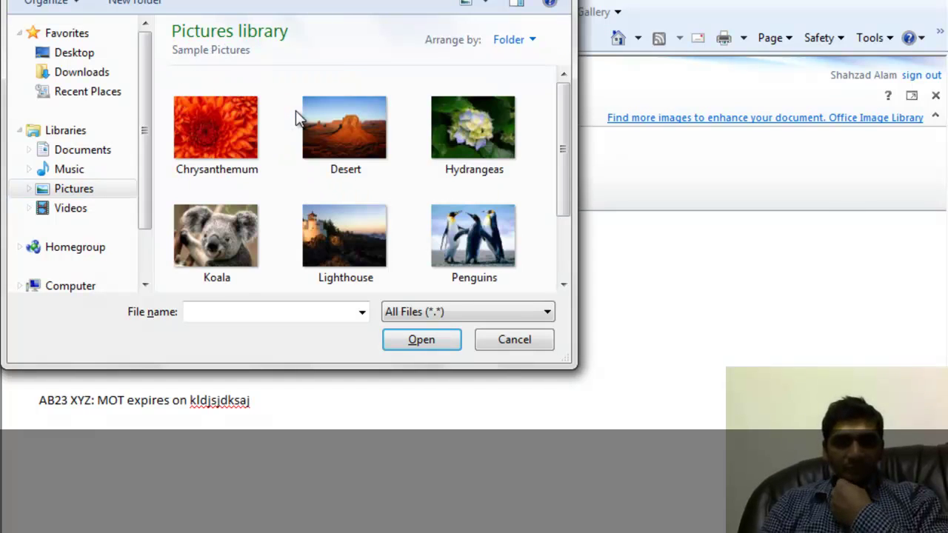
click(462, 245)
click(422, 340)
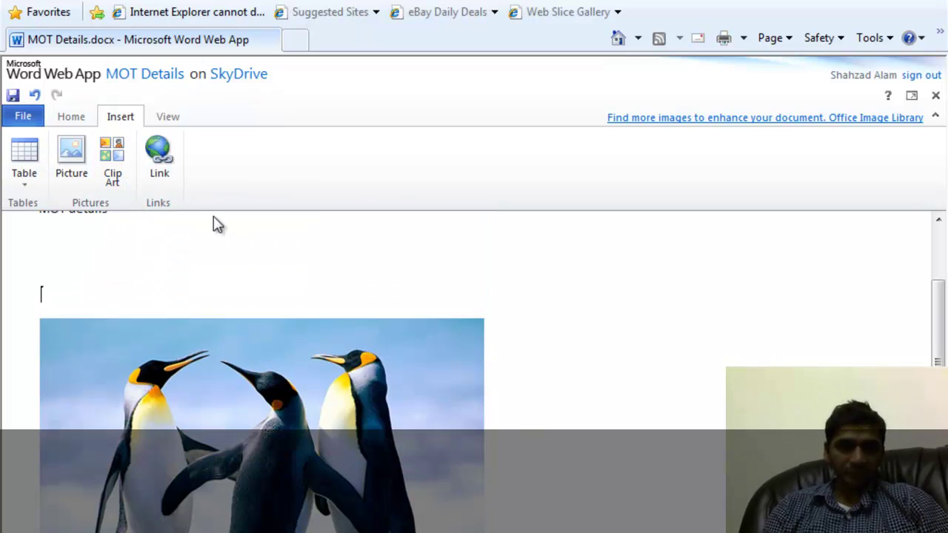
click(109, 152)
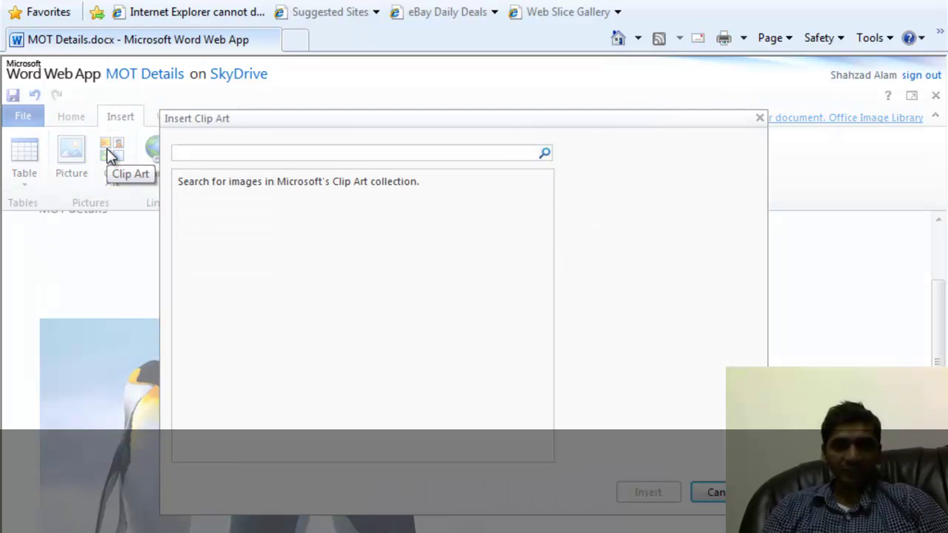
Search the clip art for 'car' and browse the Car results.
text(car)
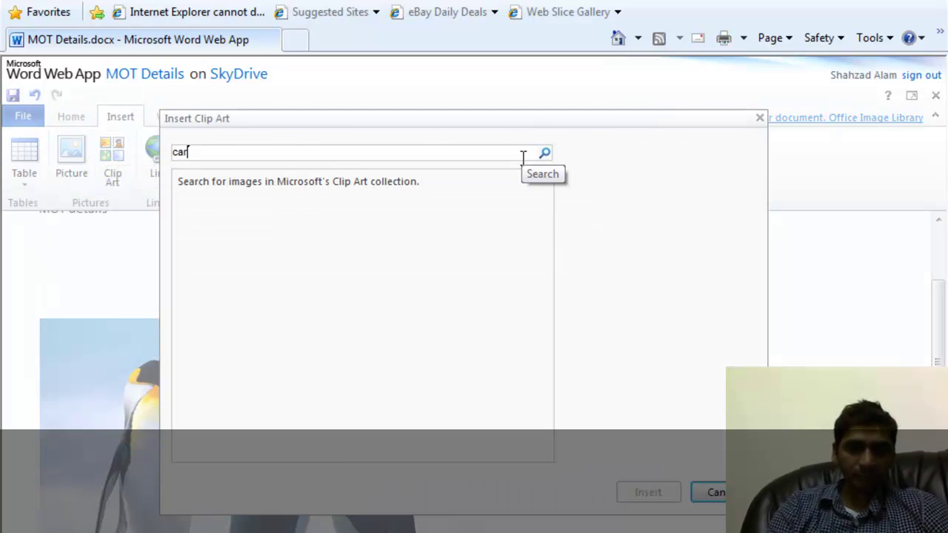
click(547, 156)
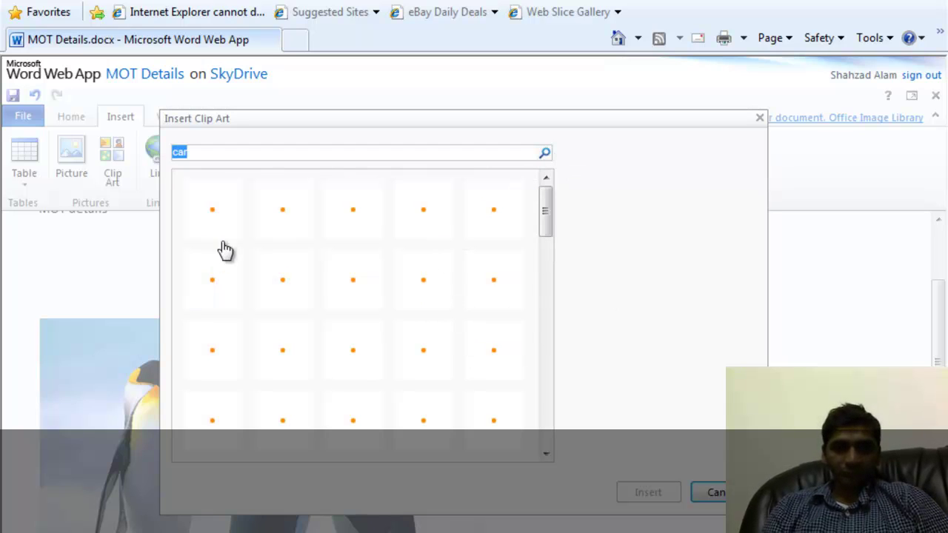
drag(544, 226, 563, 215)
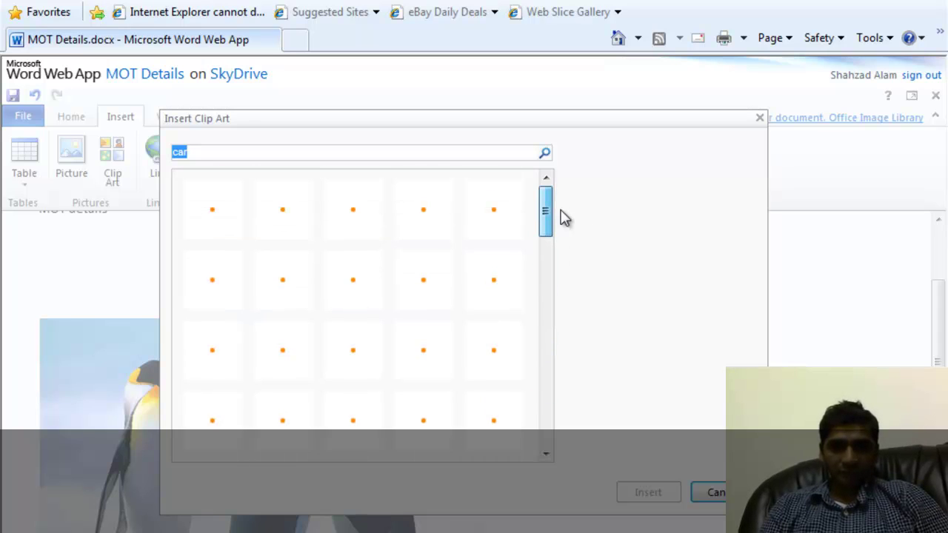
click(220, 214)
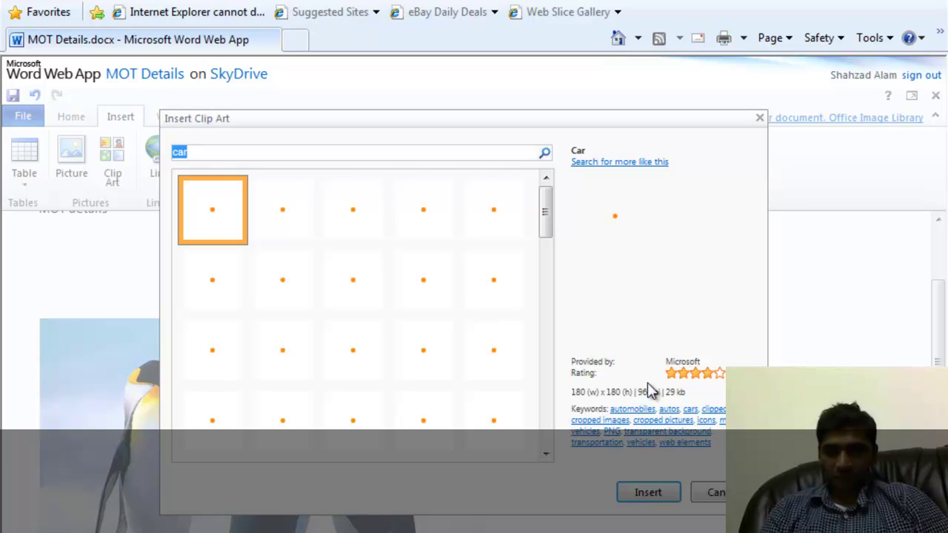
click(545, 154)
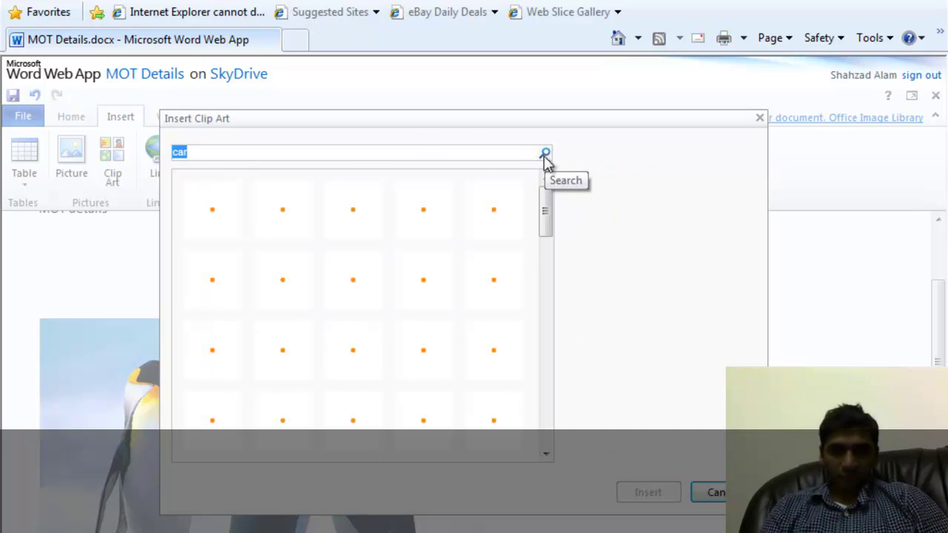
drag(546, 207, 546, 182)
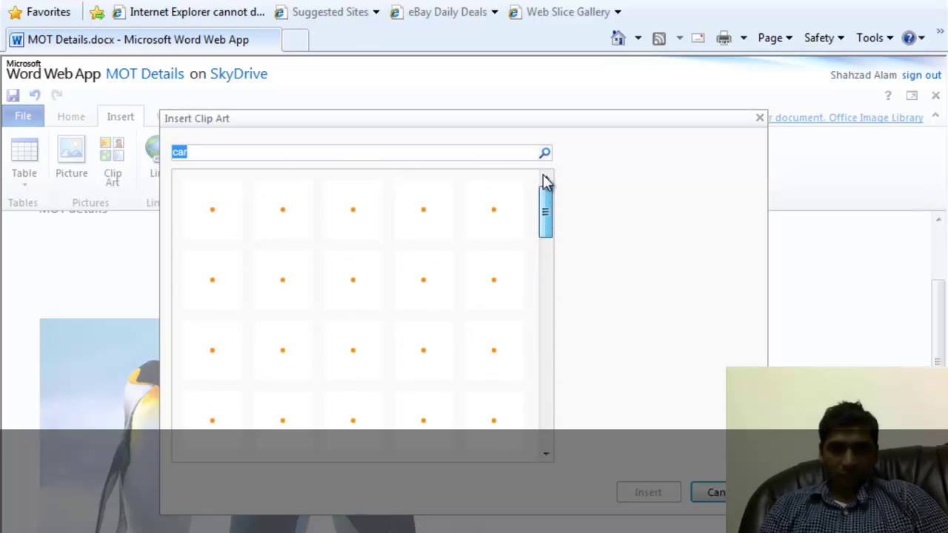
Search the clip art for 'bus' and insert the School bus image.
click(215, 153)
key(BackSpace)
key(BackSpace)
key(BackSpace)
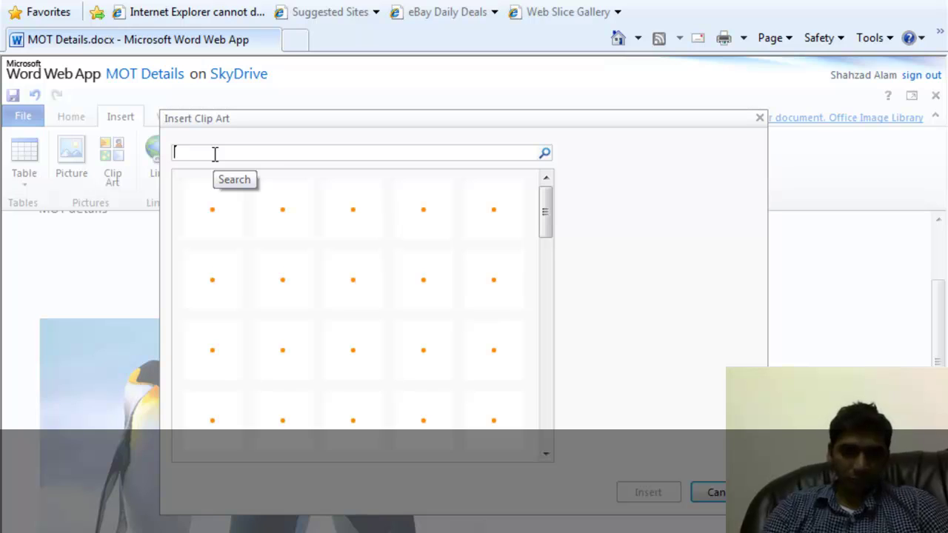
text(bus)
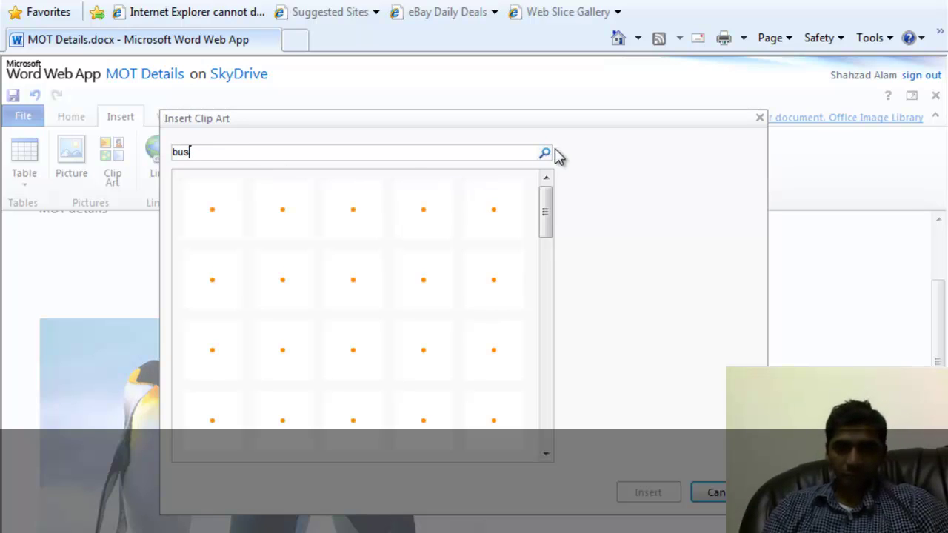
click(546, 154)
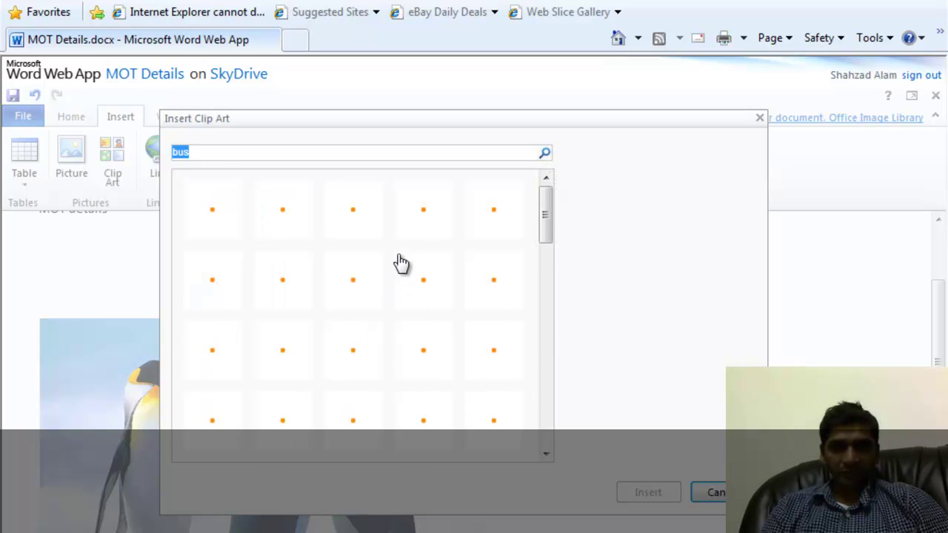
click(291, 213)
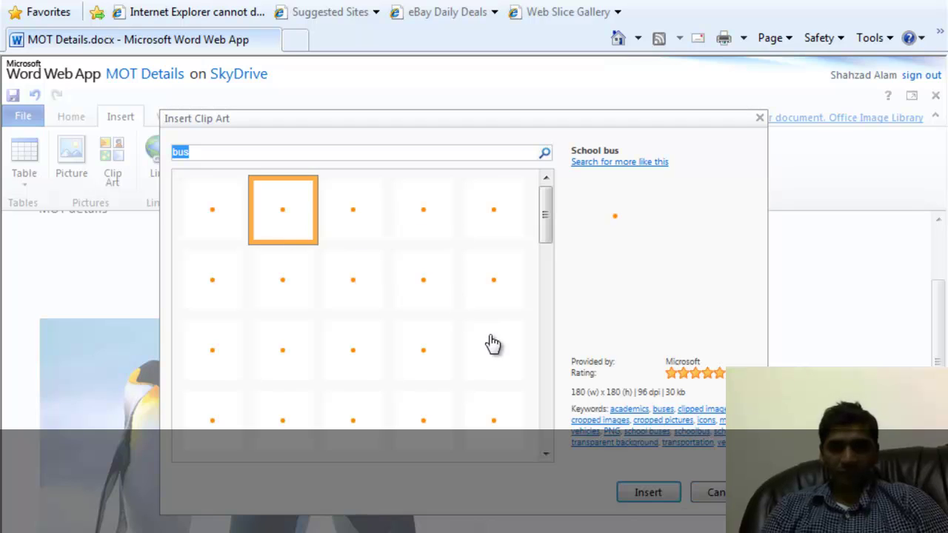
click(650, 492)
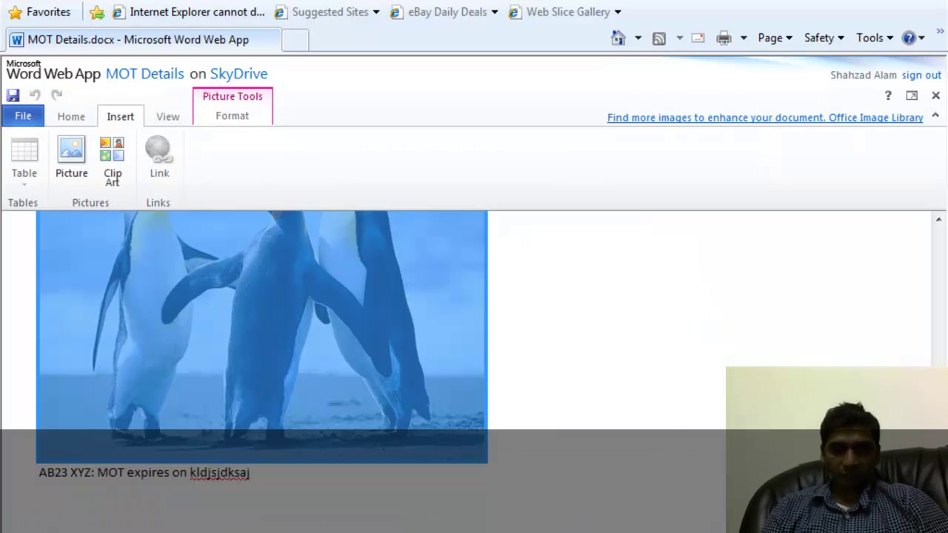
Delete the penguin photo, then the 'MOT details' and AB23 XYZ lines.
drag(938, 438, 924, 268)
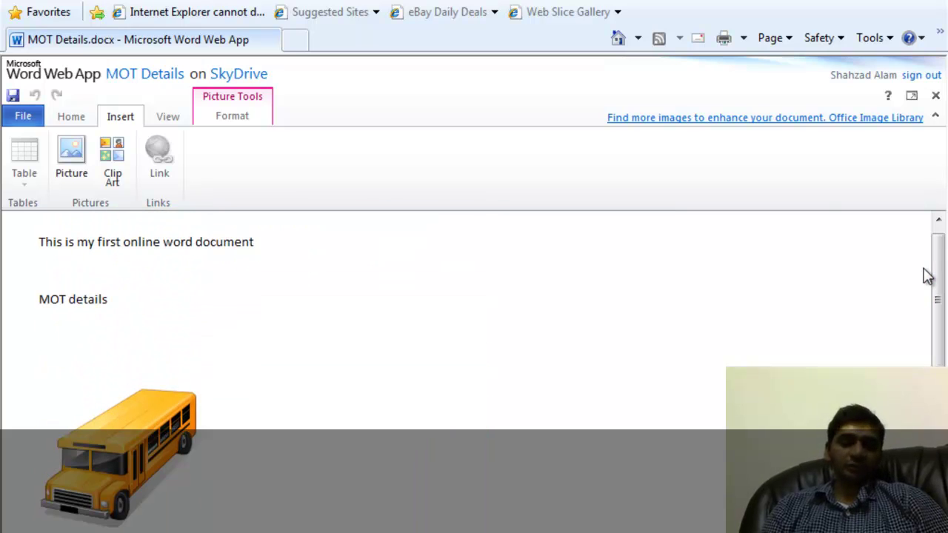
click(93, 452)
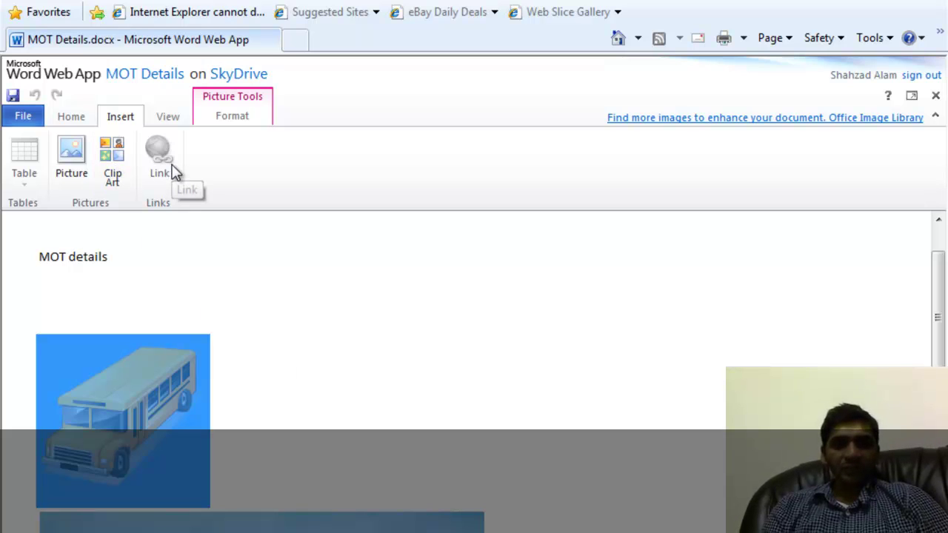
click(260, 278)
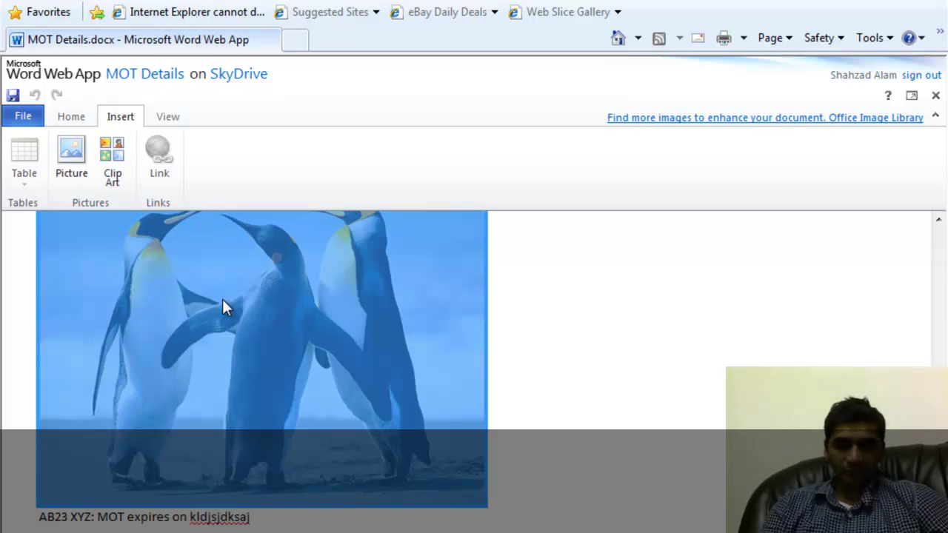
key(Delete)
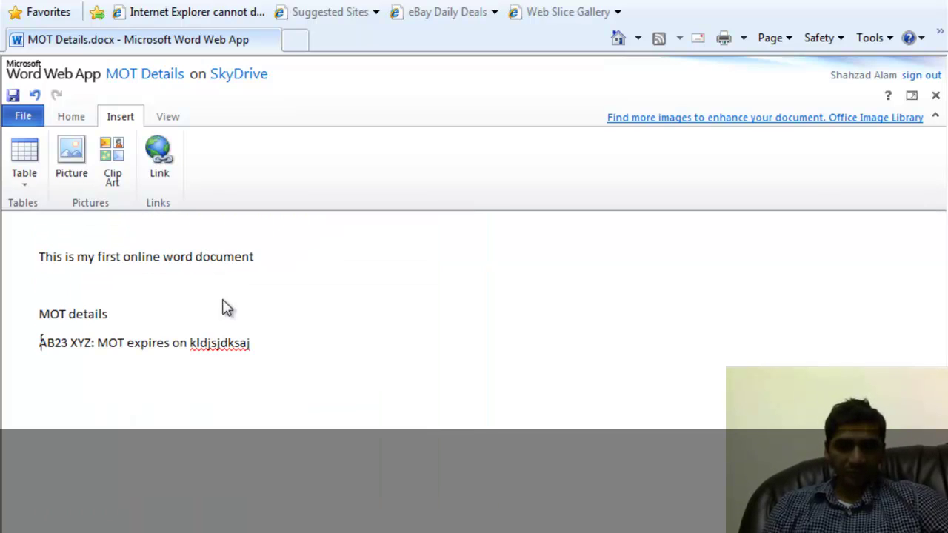
key(ctrl+shift+End)
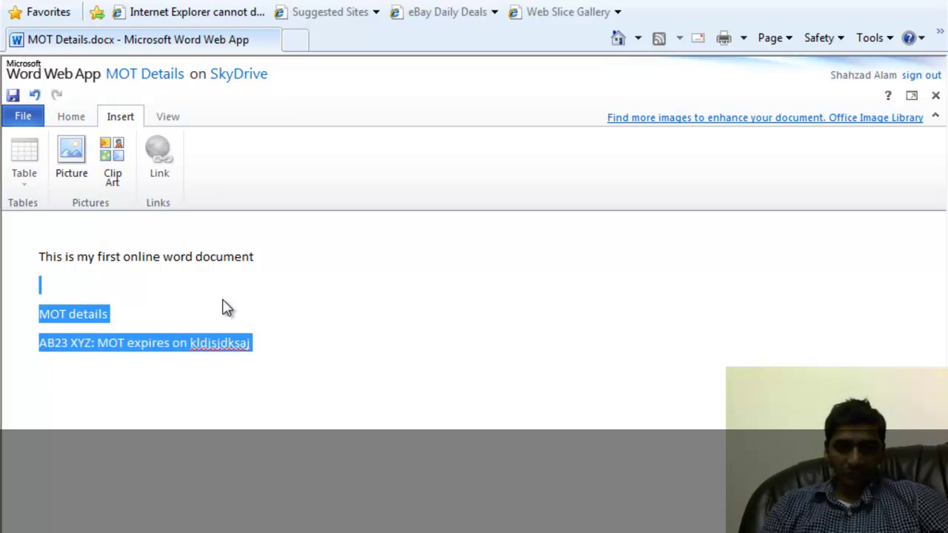
key(Delete)
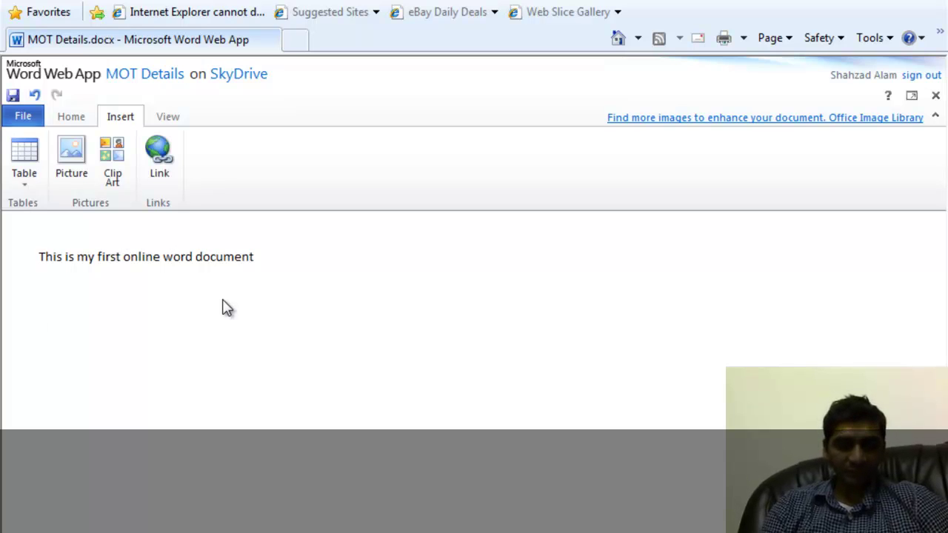
text(my web)
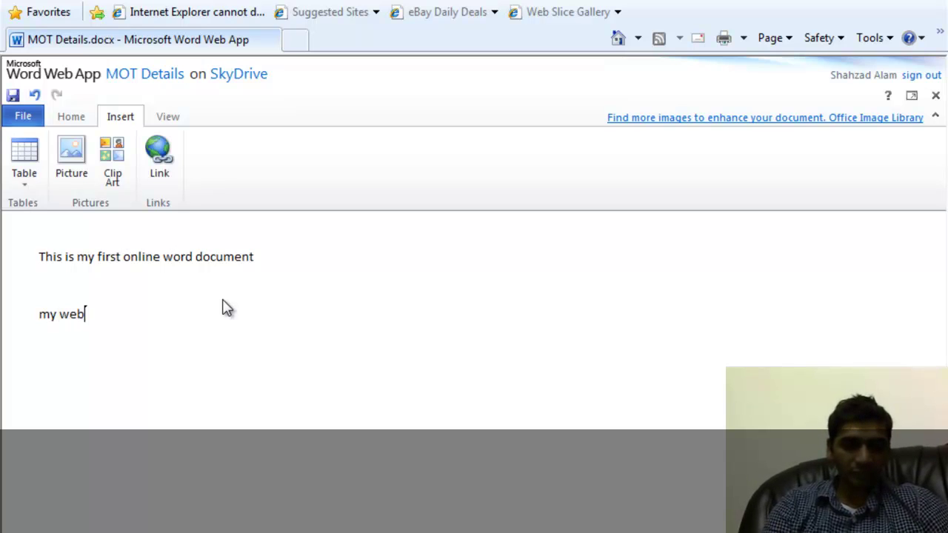
text(site)
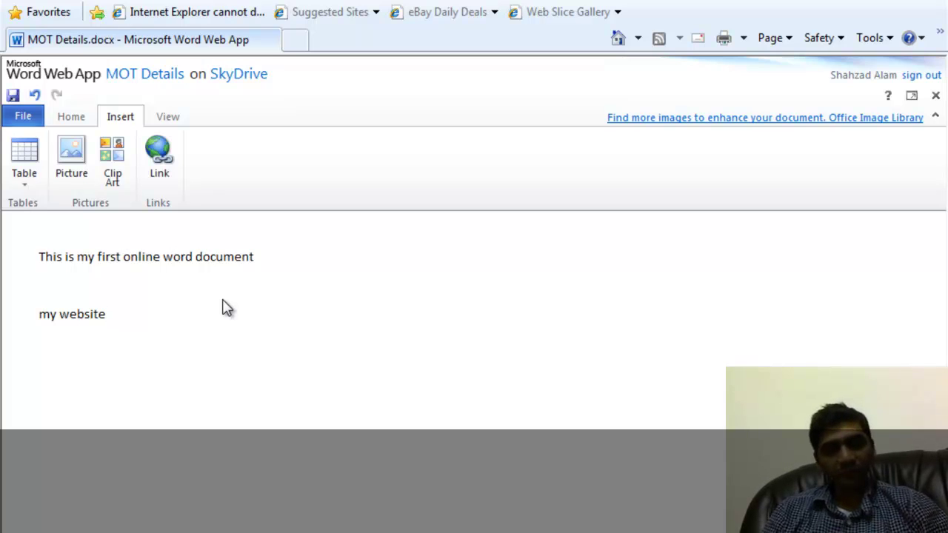
key(shift+Home)
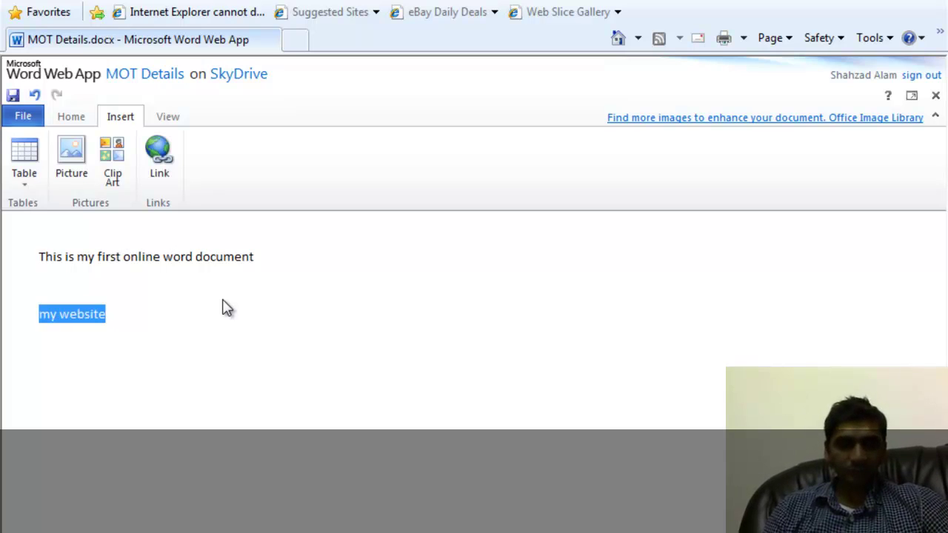
click(92, 314)
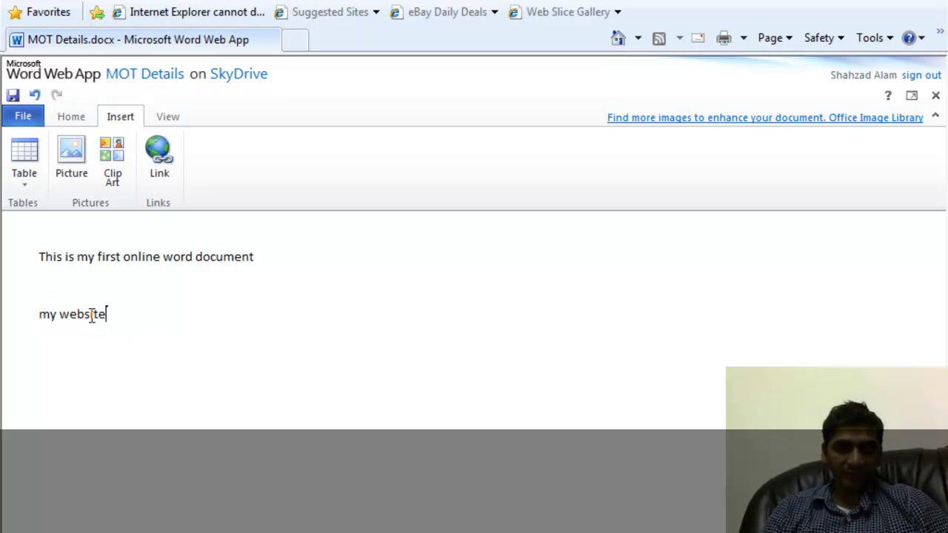
double_click(86, 314)
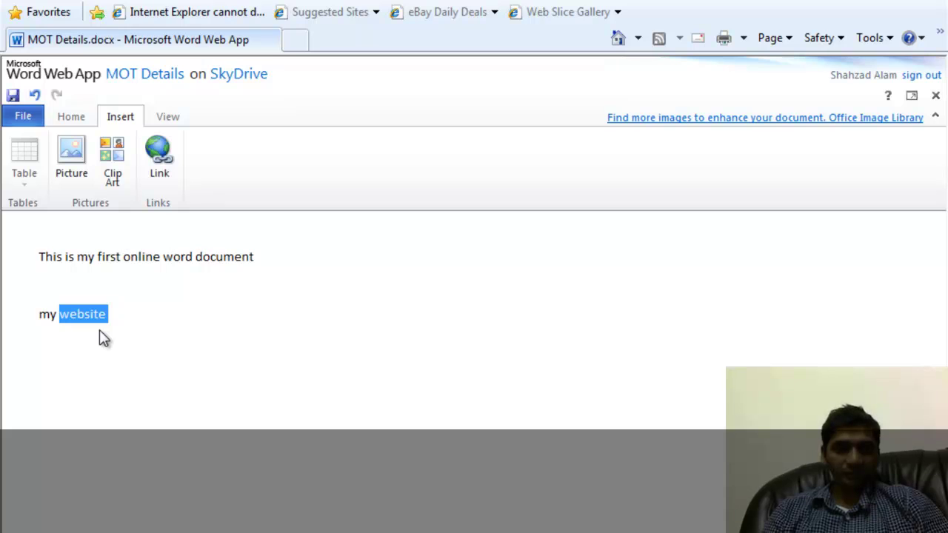
click(160, 170)
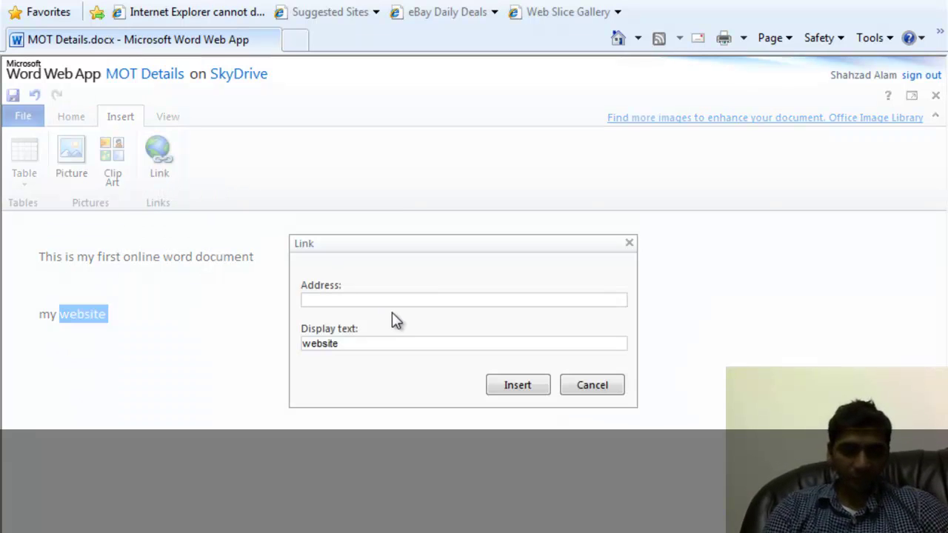
text(http:/)
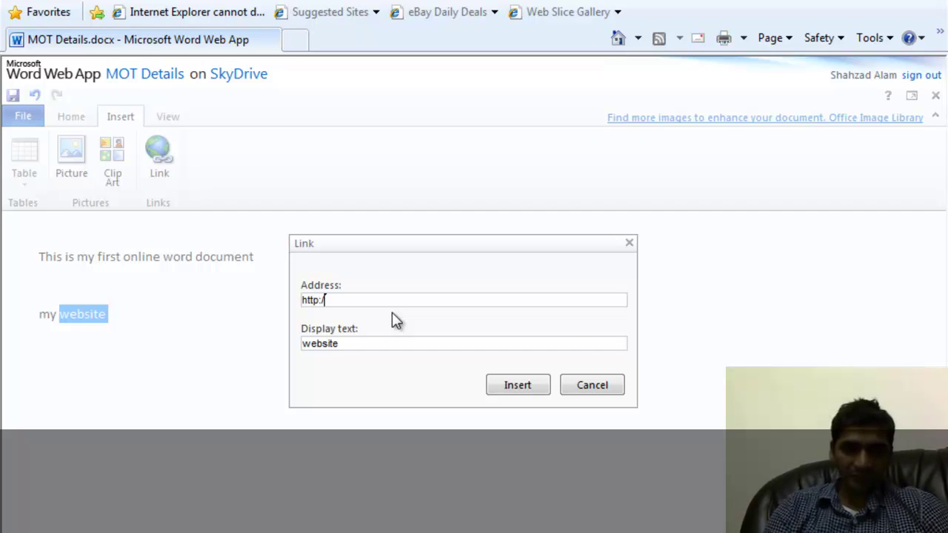
text(/www.haroon)
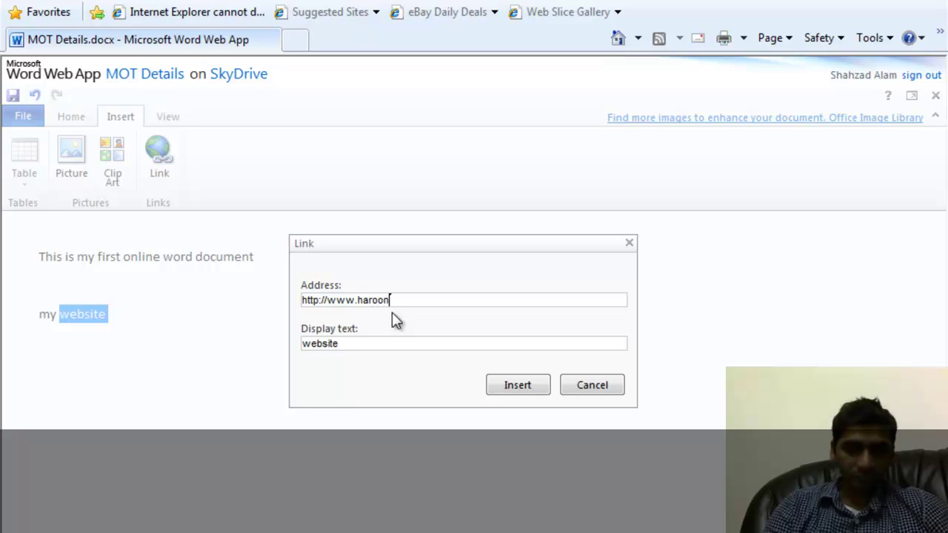
text(abad.net)
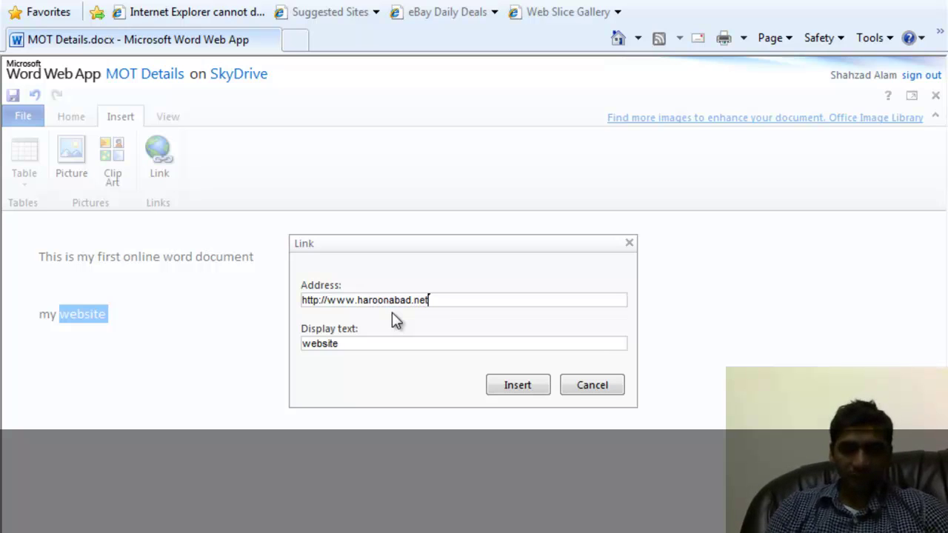
click(517, 386)
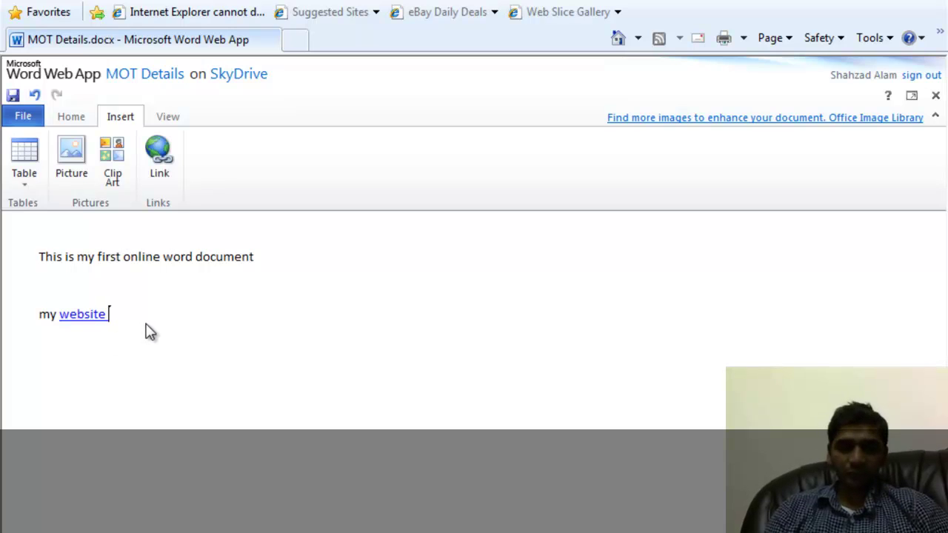
key(Return)
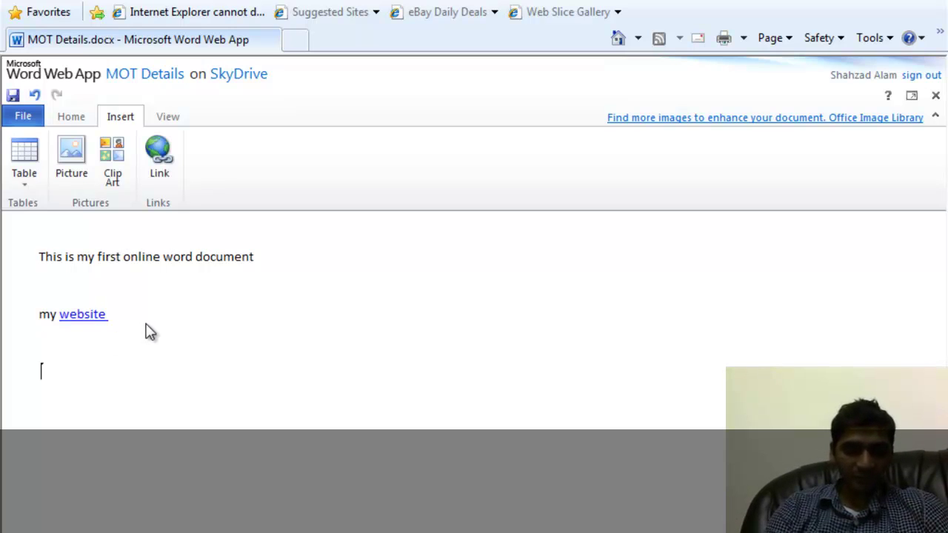
text(my vdes)
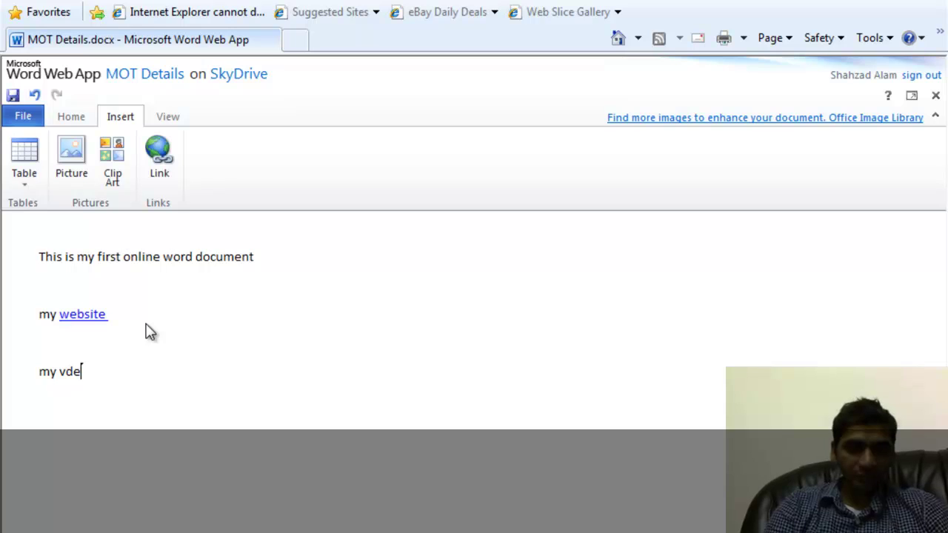
key(BackSpace)
key(BackSpace)
key(BackSpace)
text(ideso)
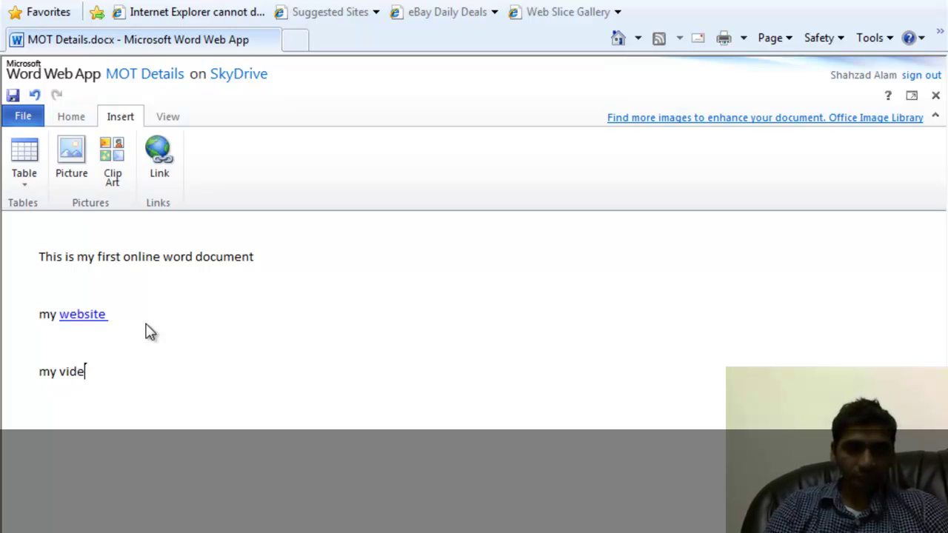
key(ctrl+shift+Left)
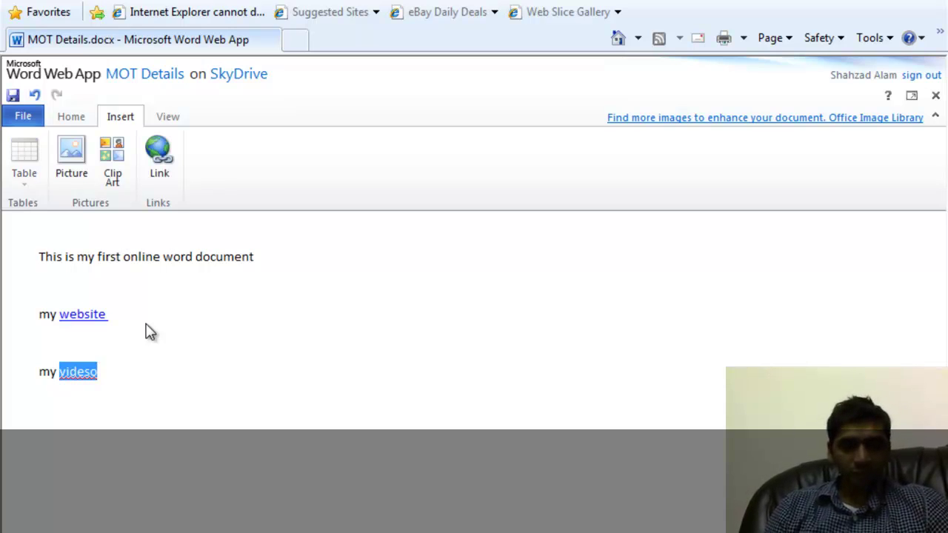
key(Right)
key(BackSpace)
key(BackSpace)
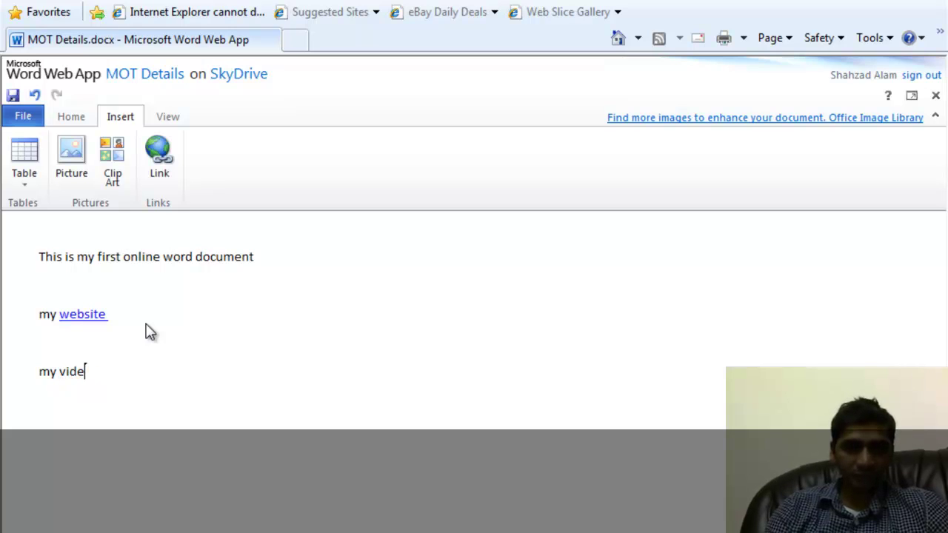
text(o)
key(ctrl+shift+Left)
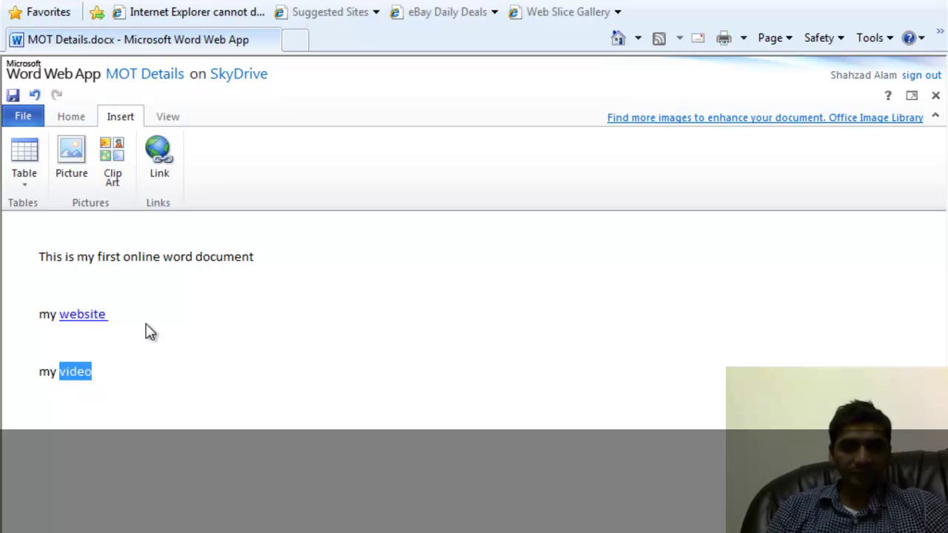
click(152, 157)
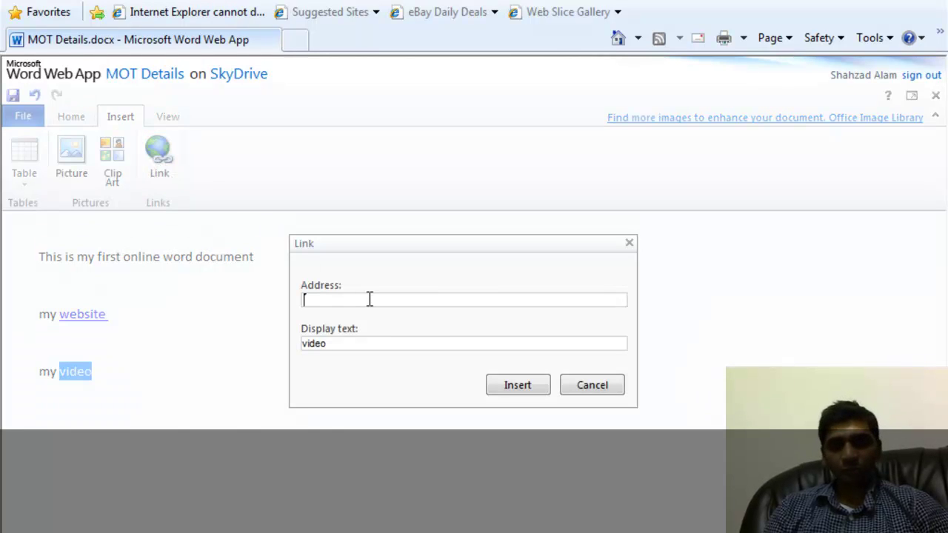
click(586, 387)
key(Return)
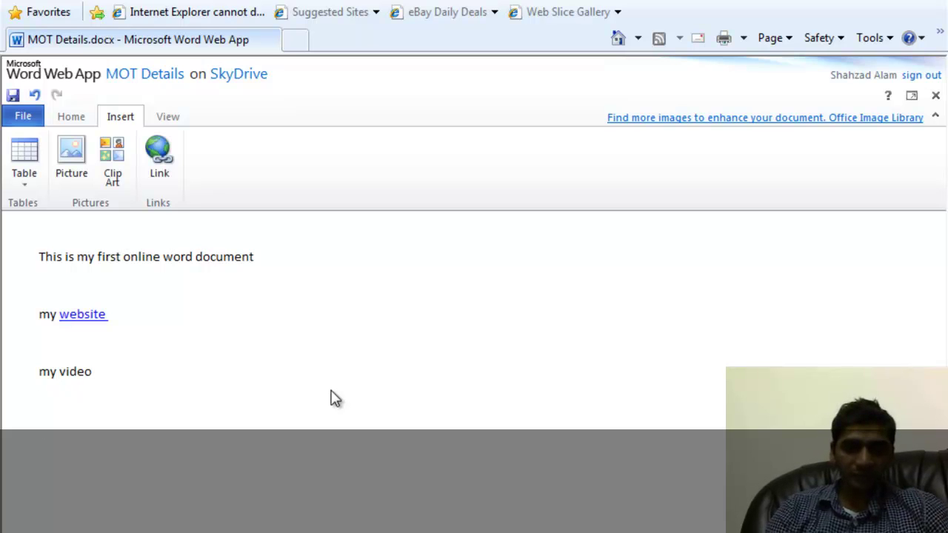
text(Imag)
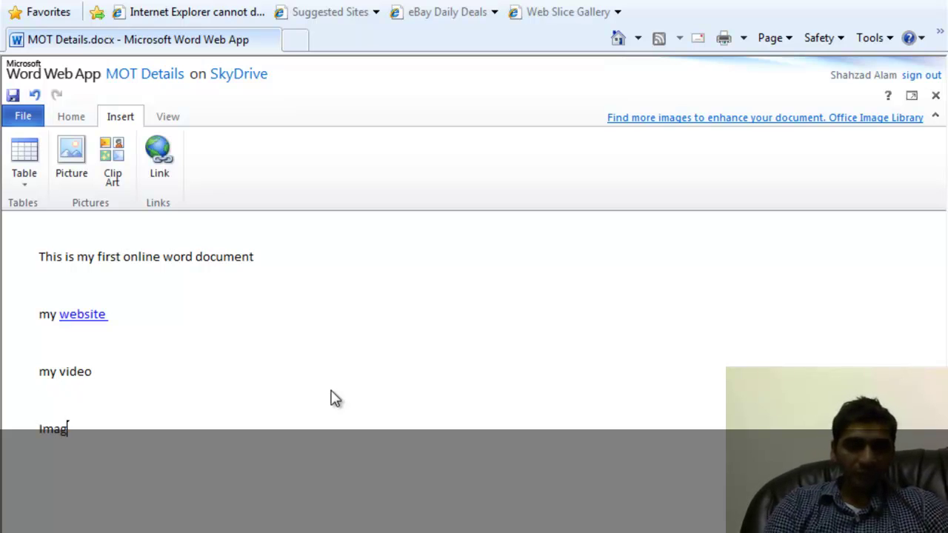
text(es)
key(shift+Home)
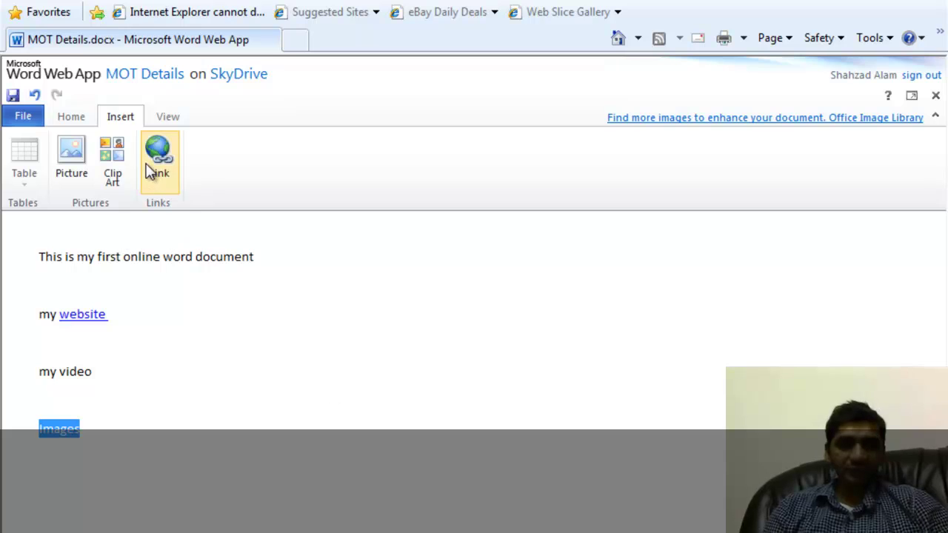
click(166, 169)
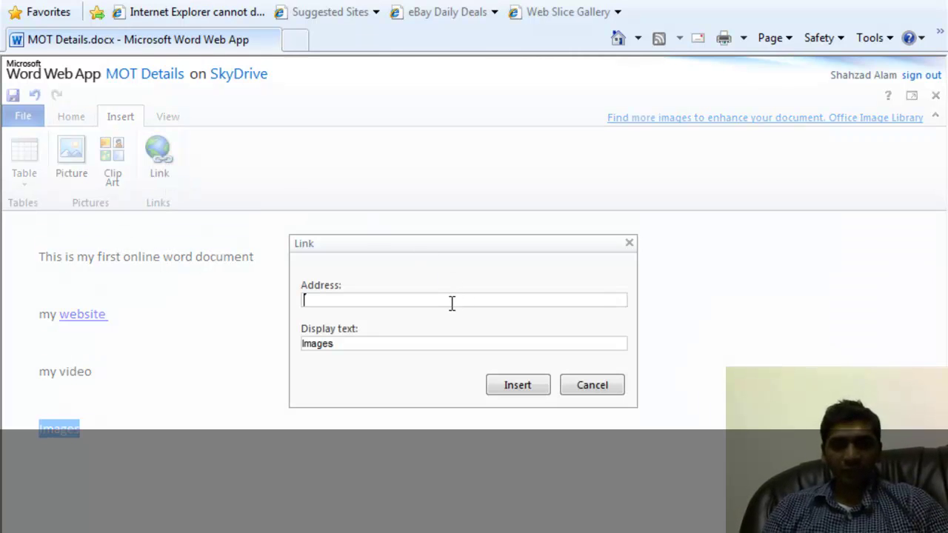
click(592, 385)
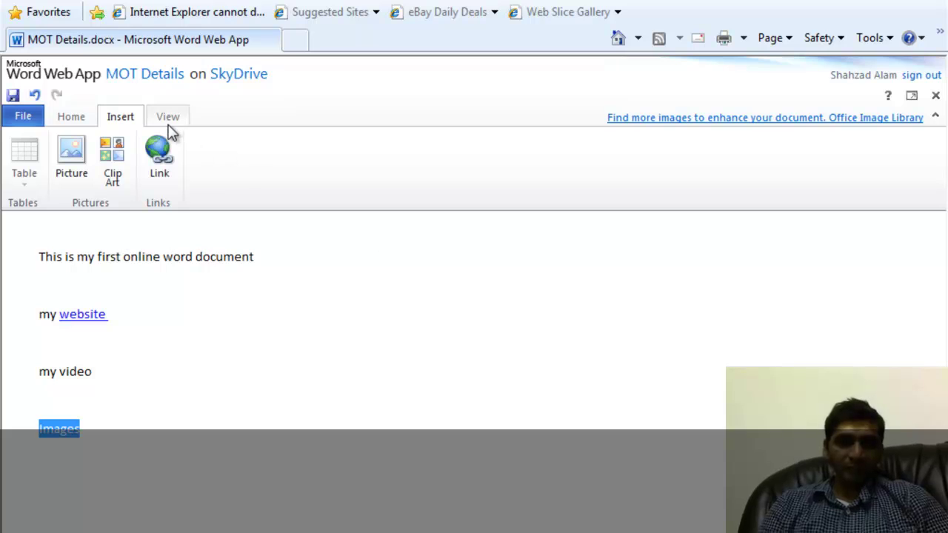
click(91, 118)
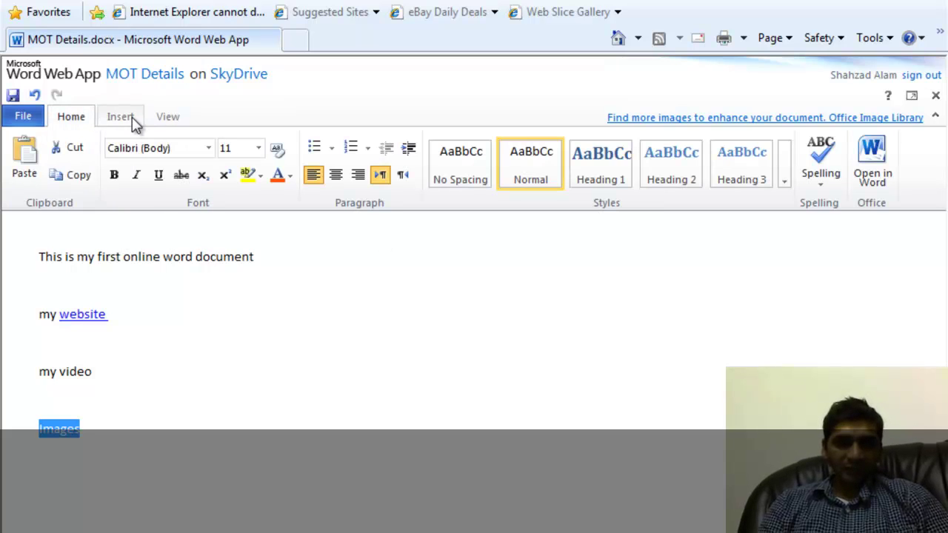
click(131, 121)
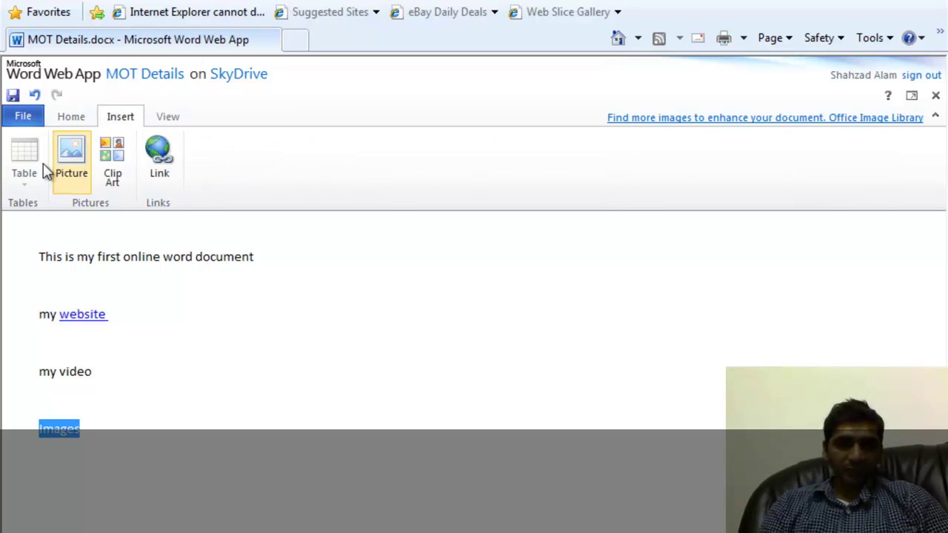
Insert a 3-column, 2-row table after the Images line.
click(122, 466)
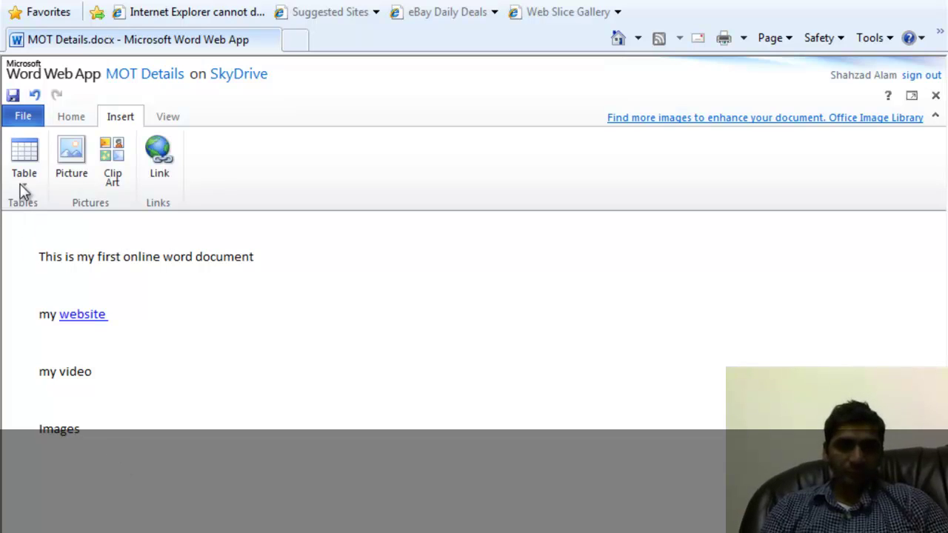
click(27, 163)
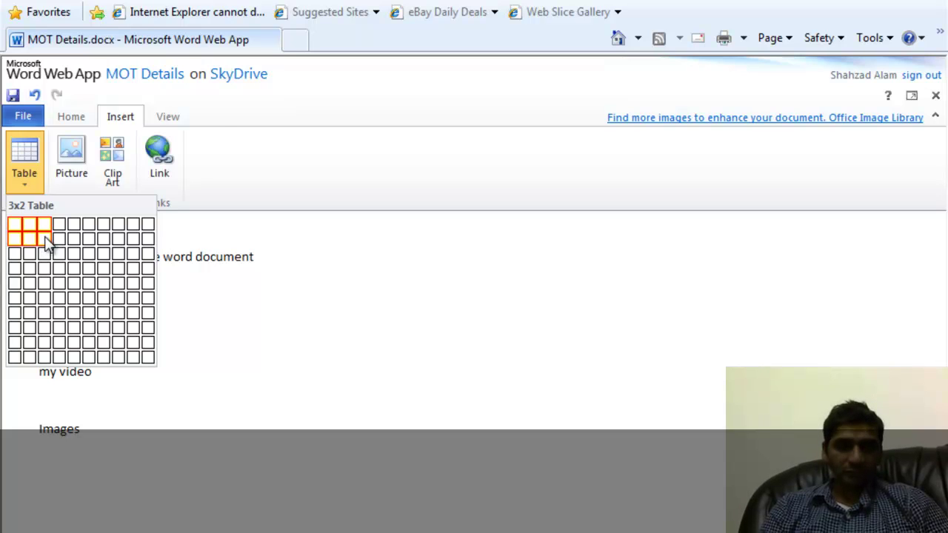
click(46, 245)
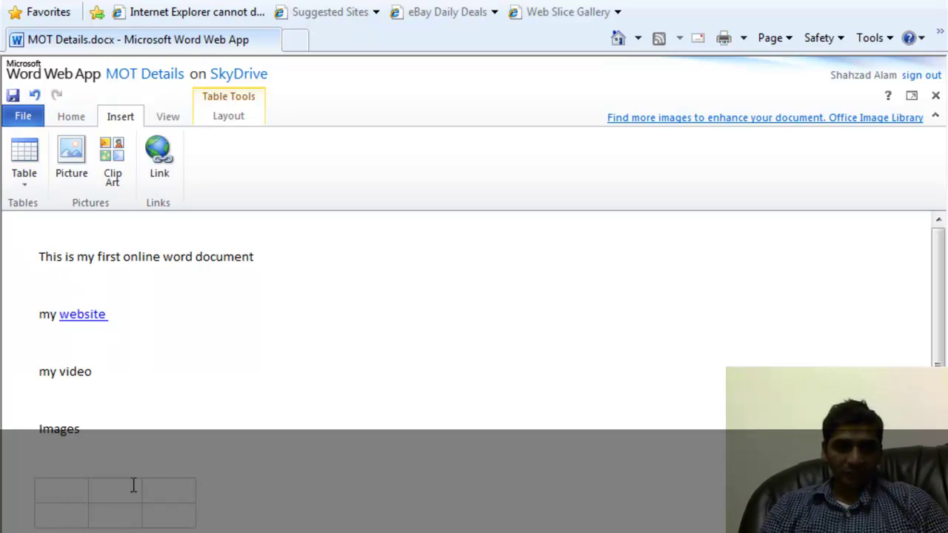
Widen the table columns and enter headers Vehicle Number, MOT Due Date and Notes.
drag(89, 483, 325, 515)
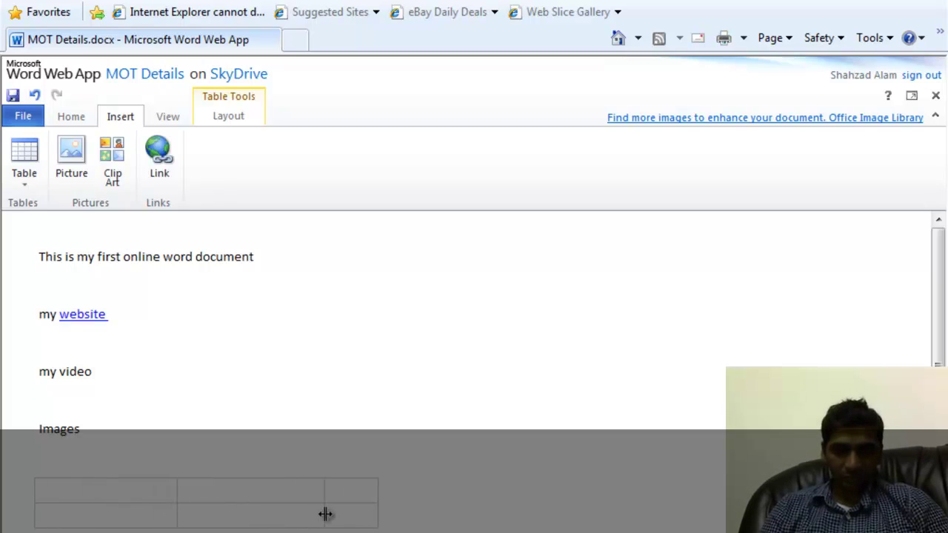
drag(378, 499, 523, 504)
click(94, 502)
text(Veg)
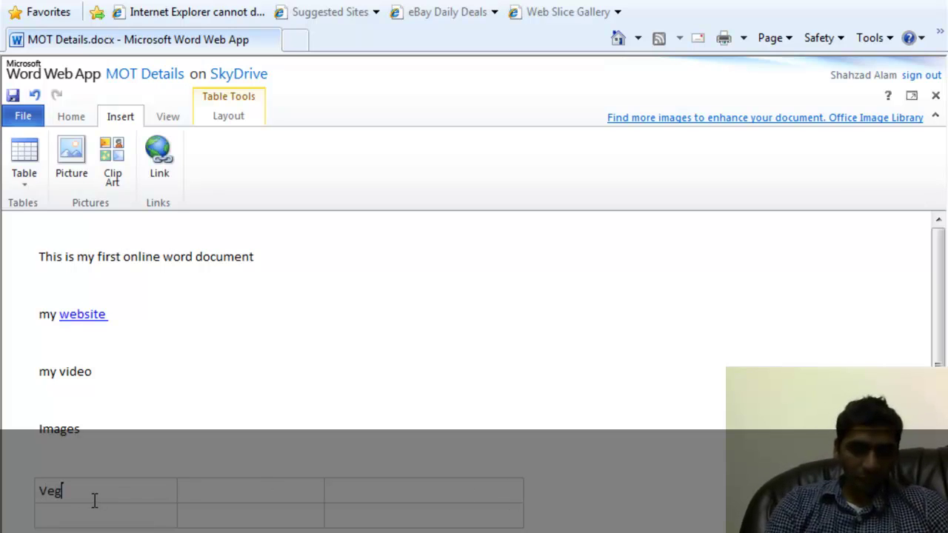
key(BackSpace)
text(hic)
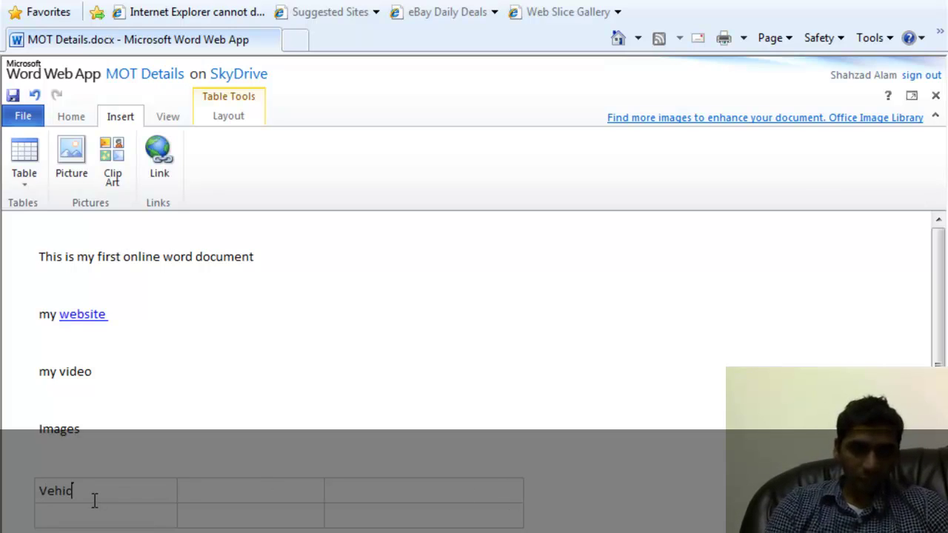
text(le Number)
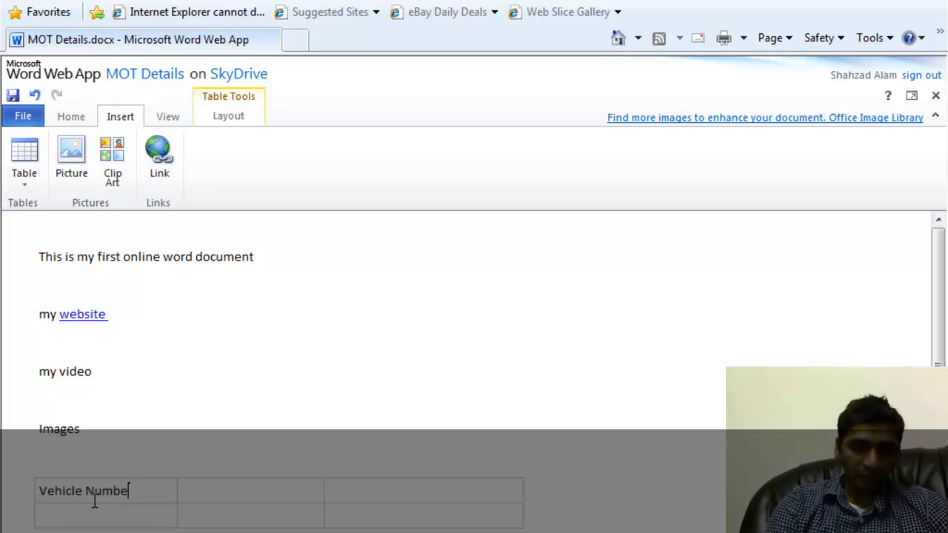
click(225, 492)
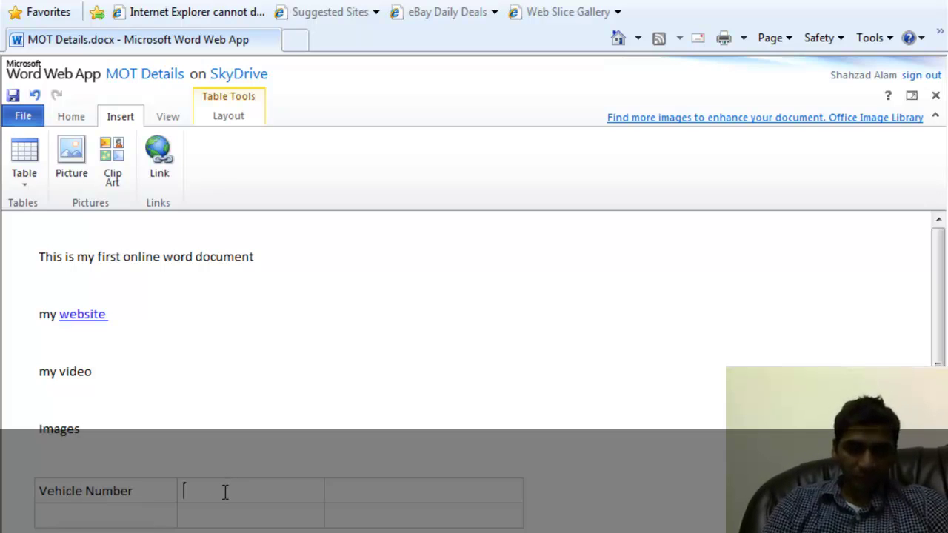
text(MOT )
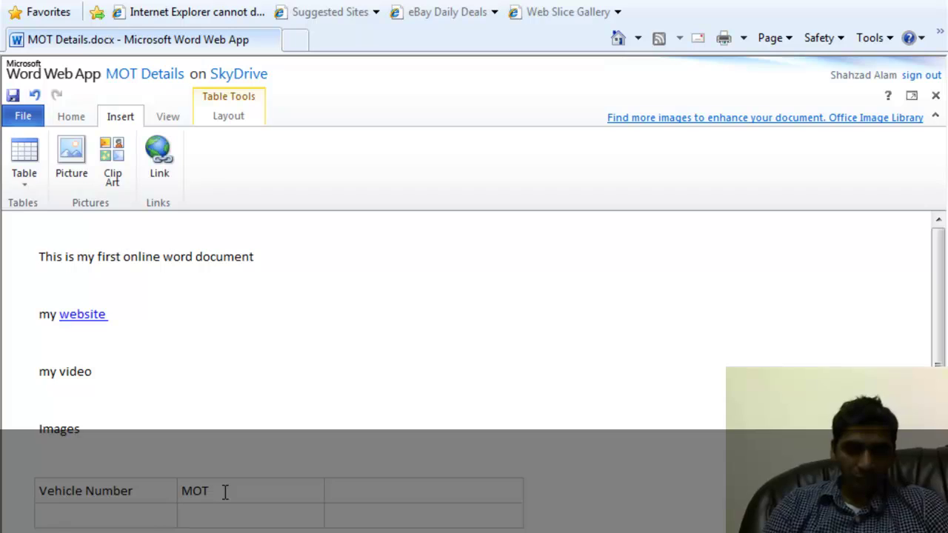
text(Due FDa)
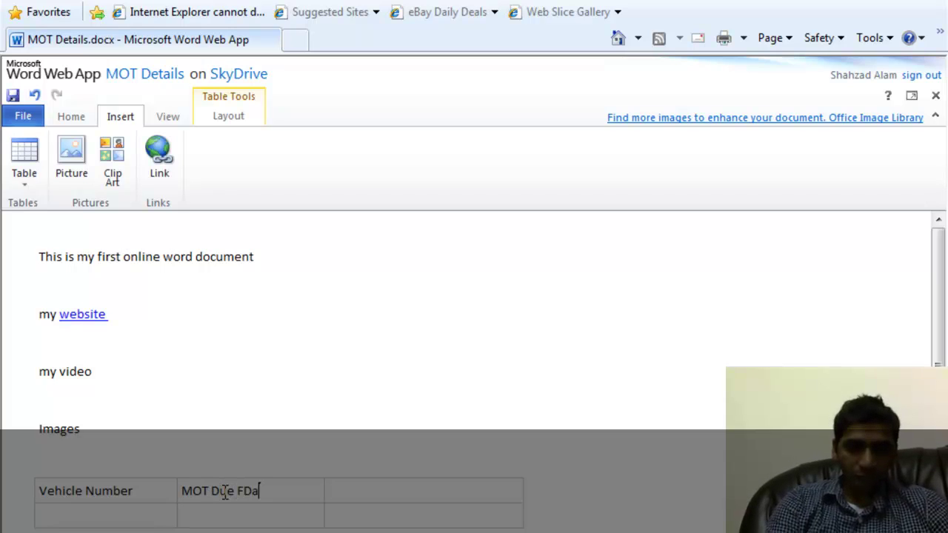
key(BackSpace)
key(BackSpace)
key(BackSpace)
text(Date)
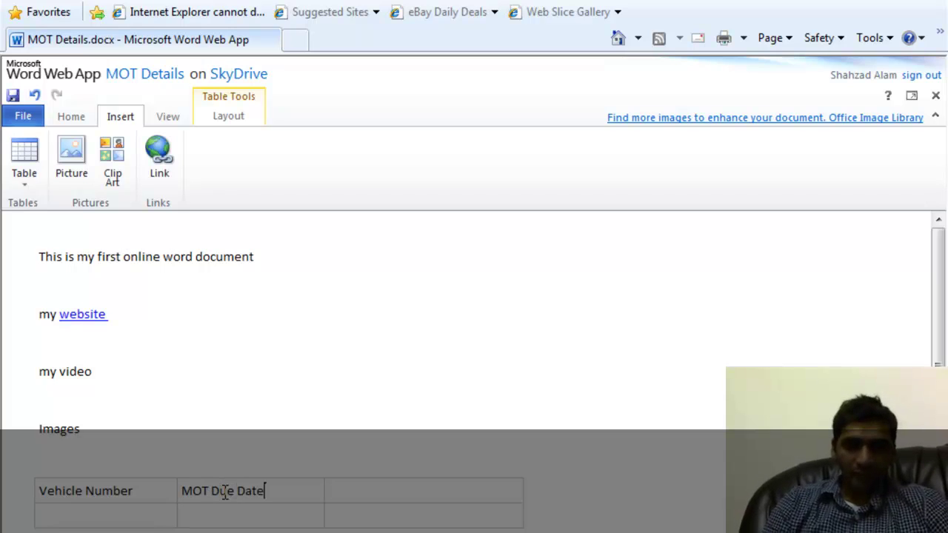
click(392, 502)
text(n)
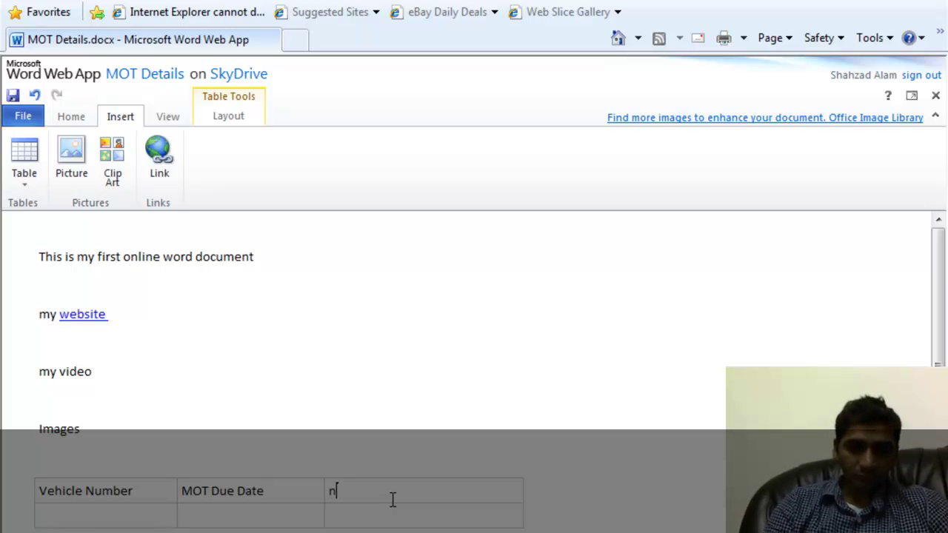
key(BackSpace)
text(Notes)
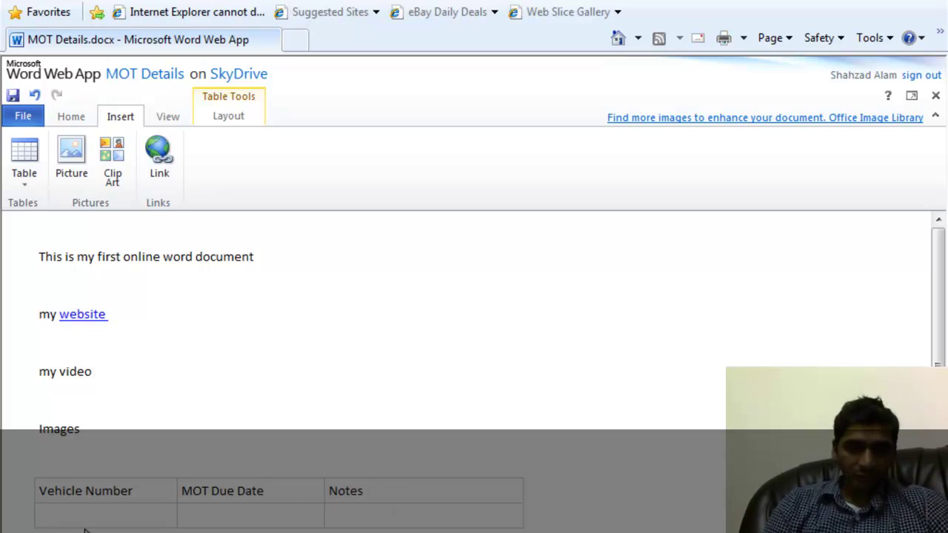
Enter AB12 XYZ and '12/12/11 Tyres' in the table's second row.
click(84, 526)
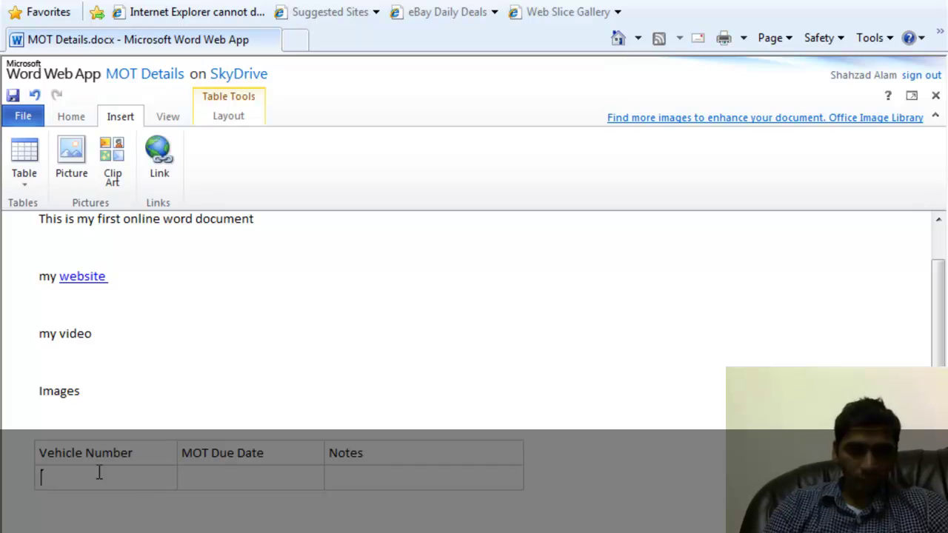
text(AB)
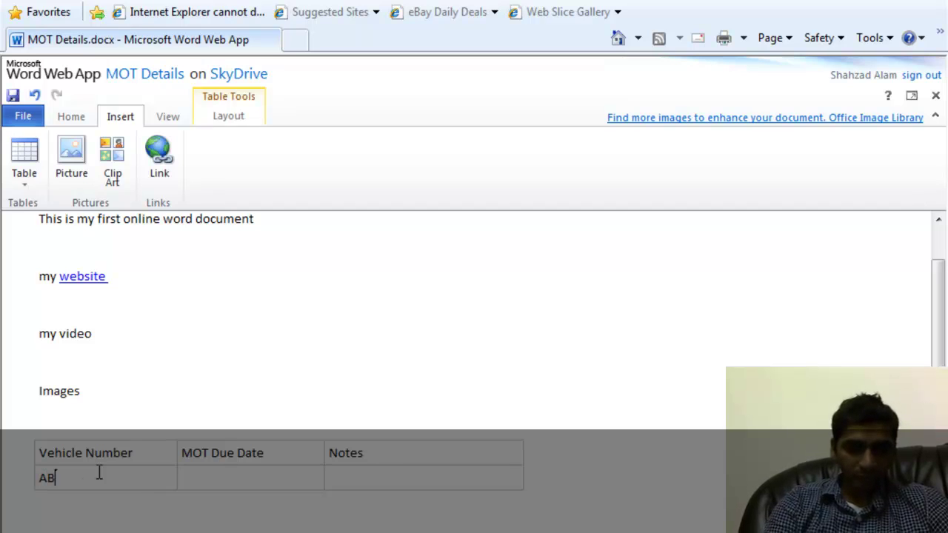
text(12 )
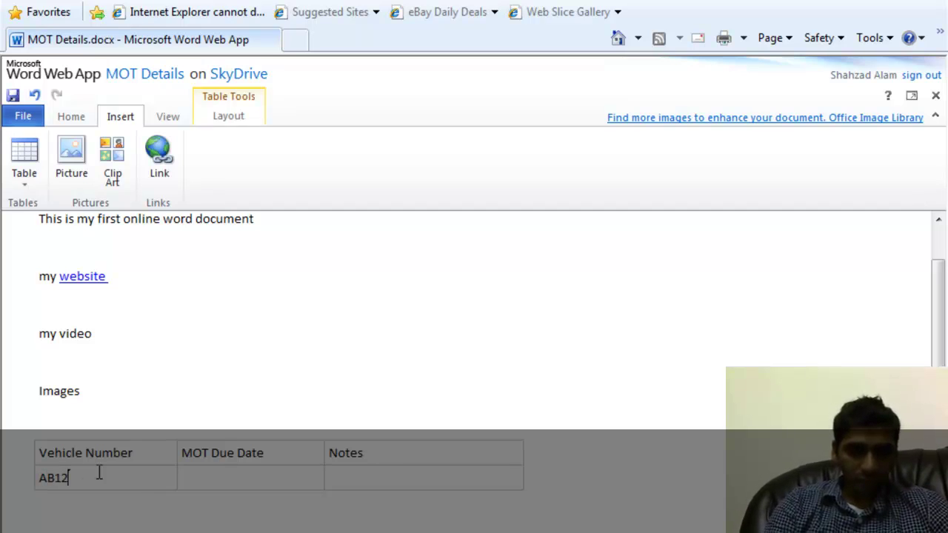
text(XYZ)
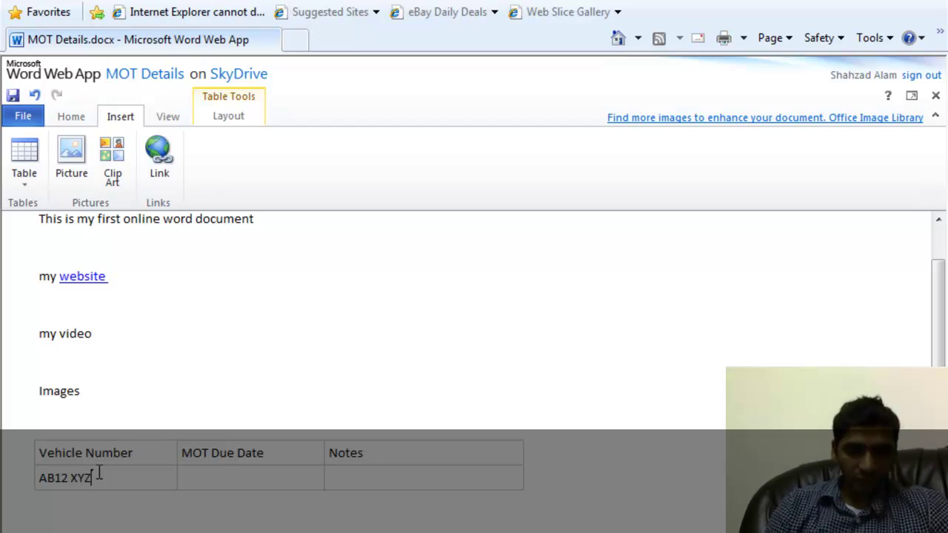
key(Tab)
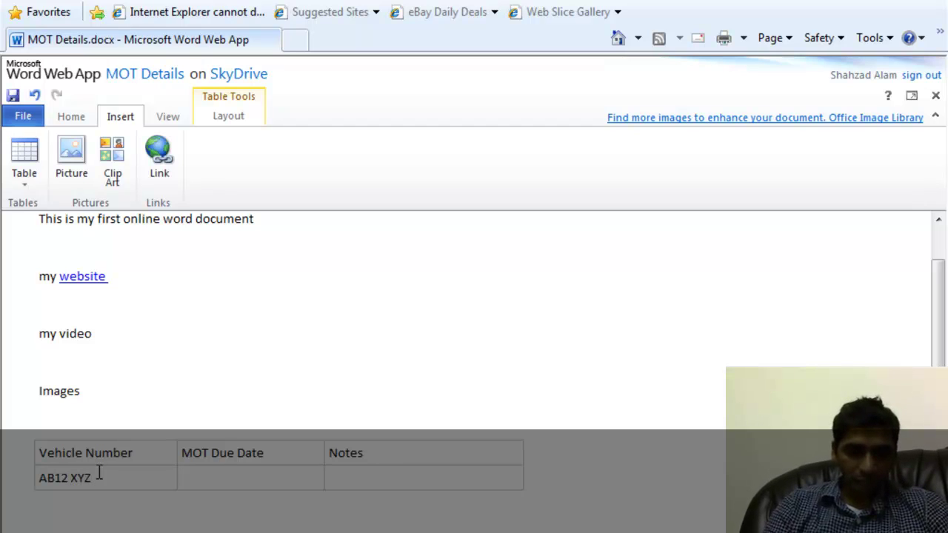
text(12/)
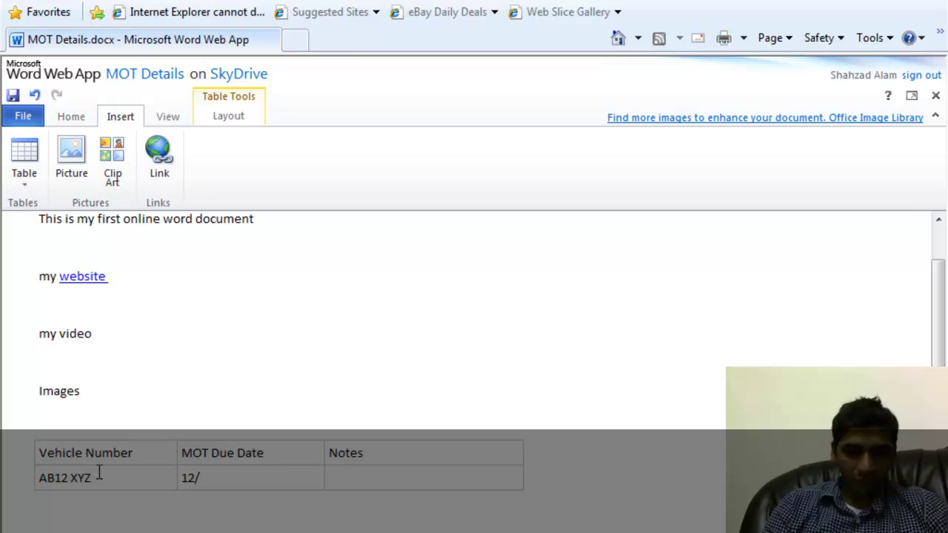
text(12/11 )
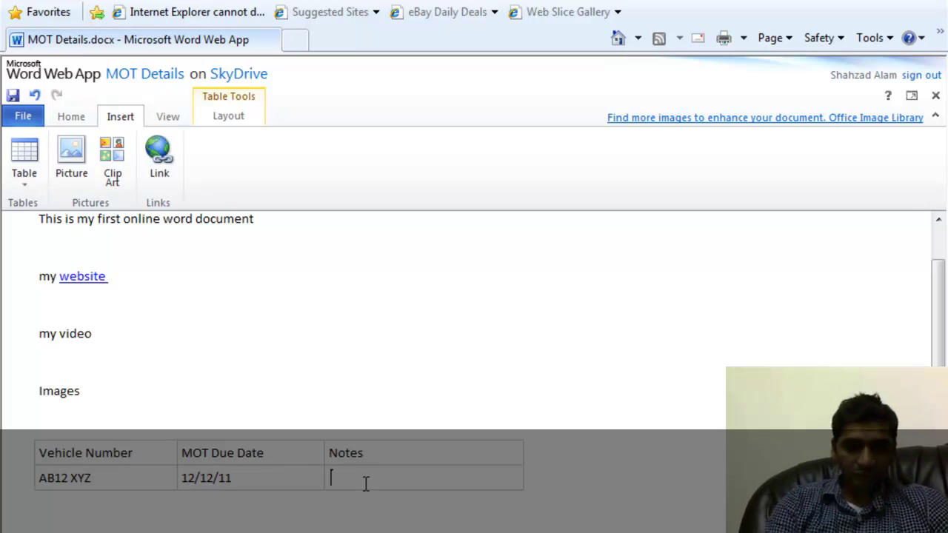
text(Tyres)
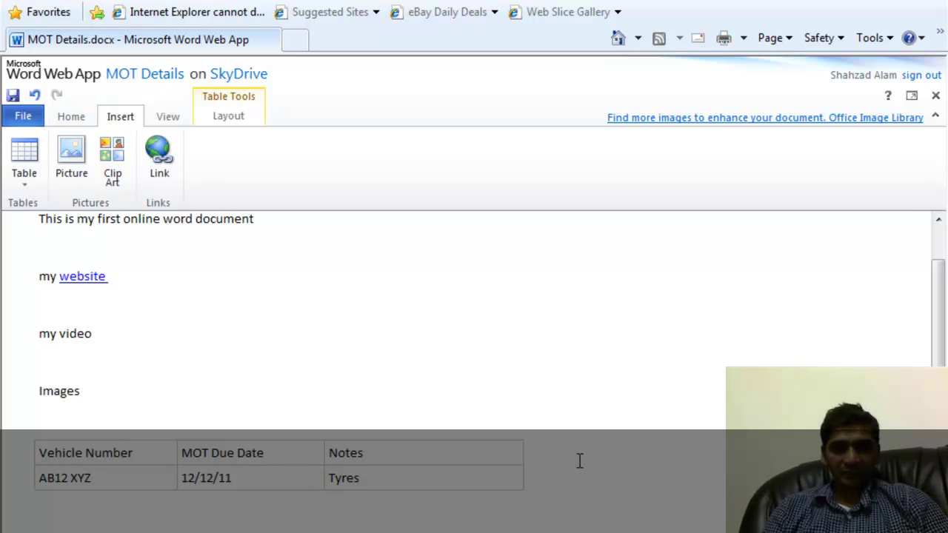
Insert a column right of Notes, head it 'Images', and move into the cell below.
right_click(520, 469)
mouse_move(592, 432)
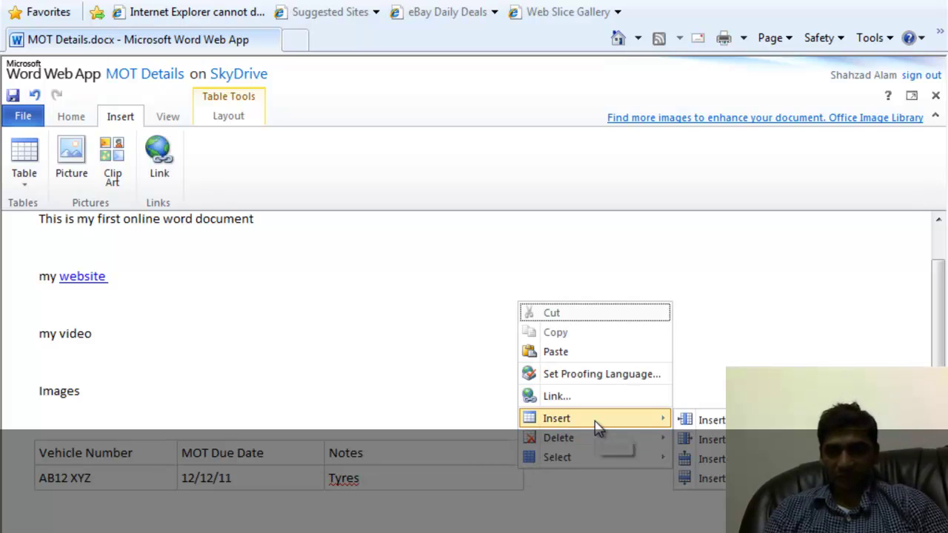
click(709, 422)
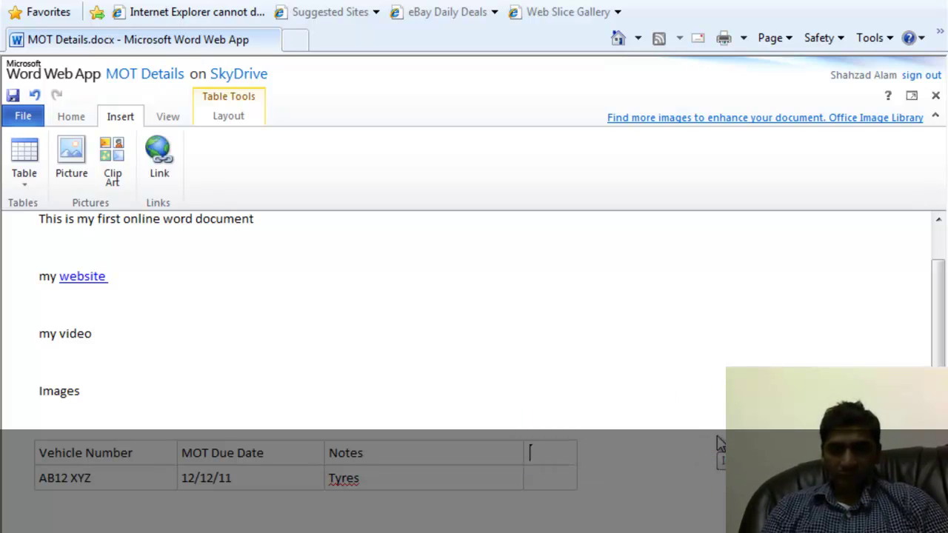
text(Images)
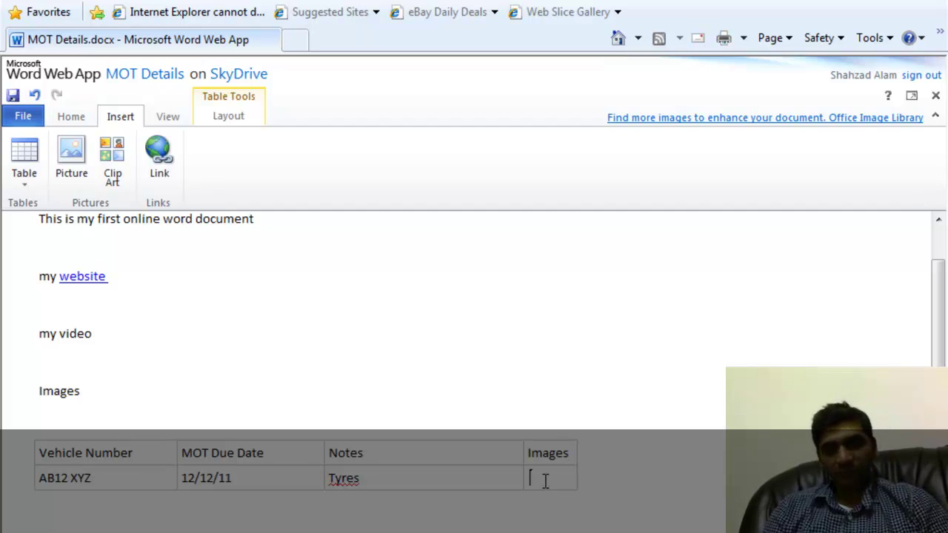
click(545, 481)
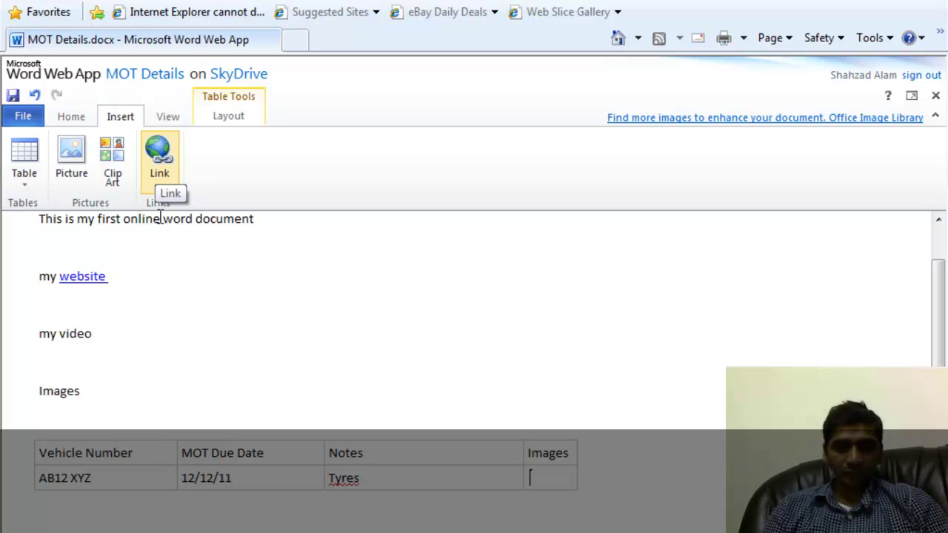
Insert a row below AB12 XYZ and enter WE23 ASD, 10/06/11 and the note 'jkhskjdhks'.
right_click(65, 474)
mouse_move(175, 428)
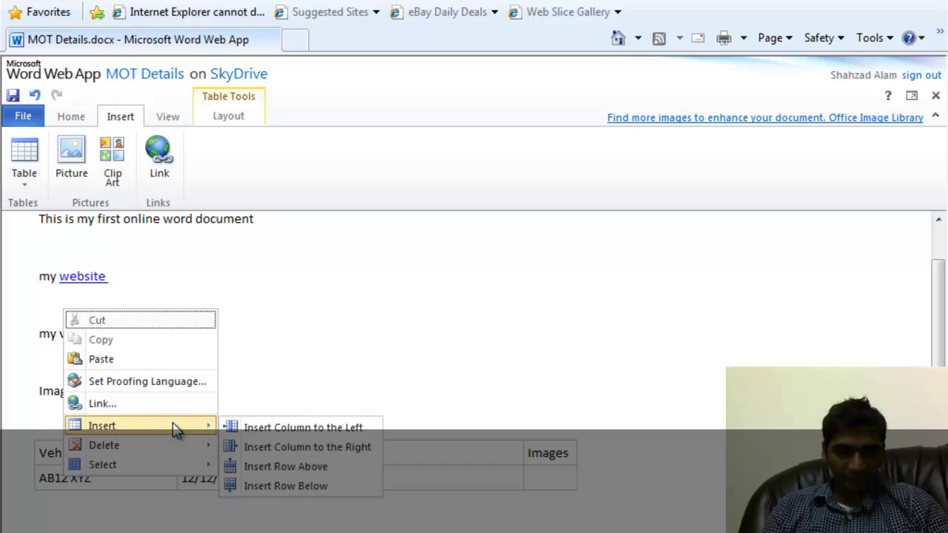
click(272, 486)
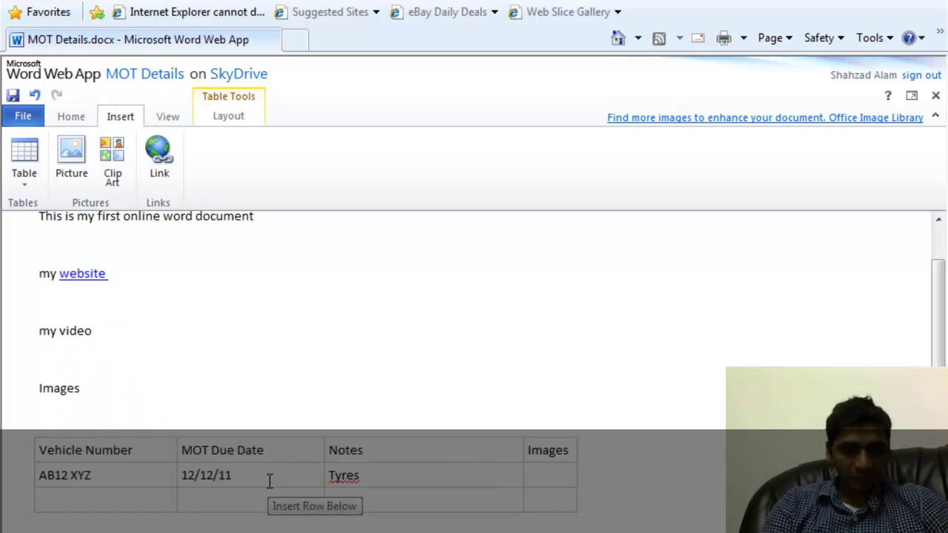
text(WE23)
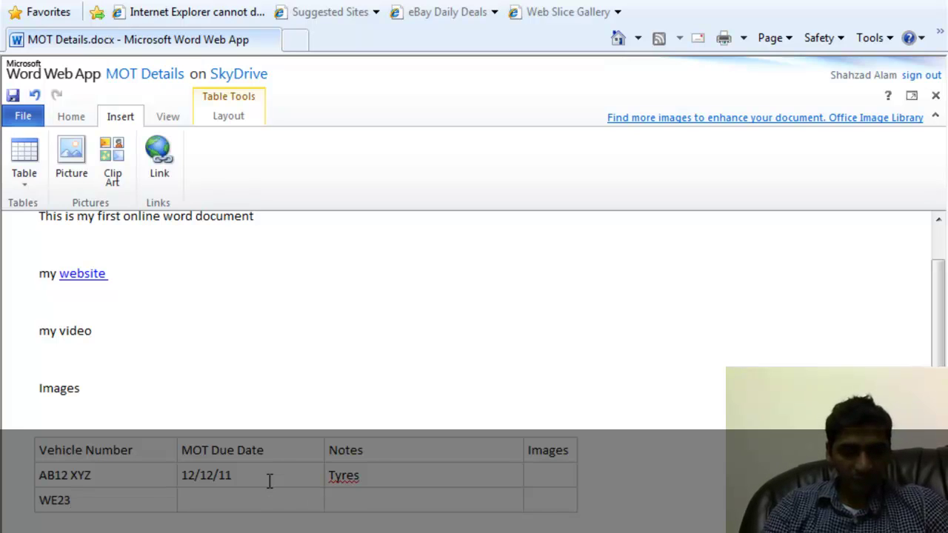
text( ASD)
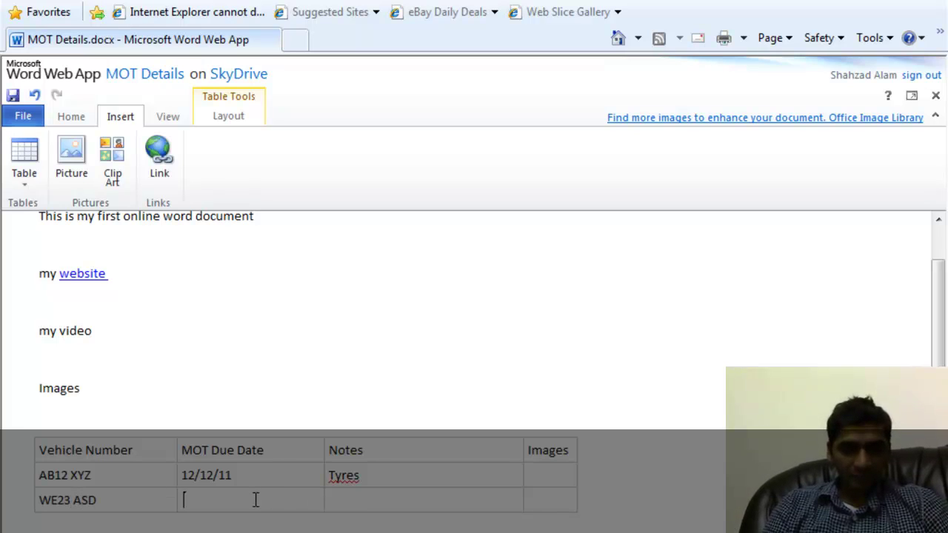
text(10/)
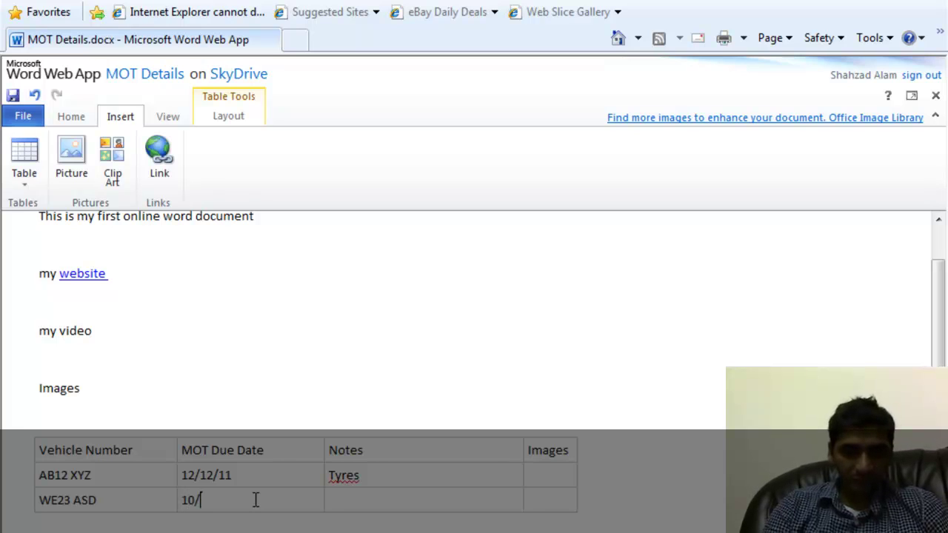
text(06/11)
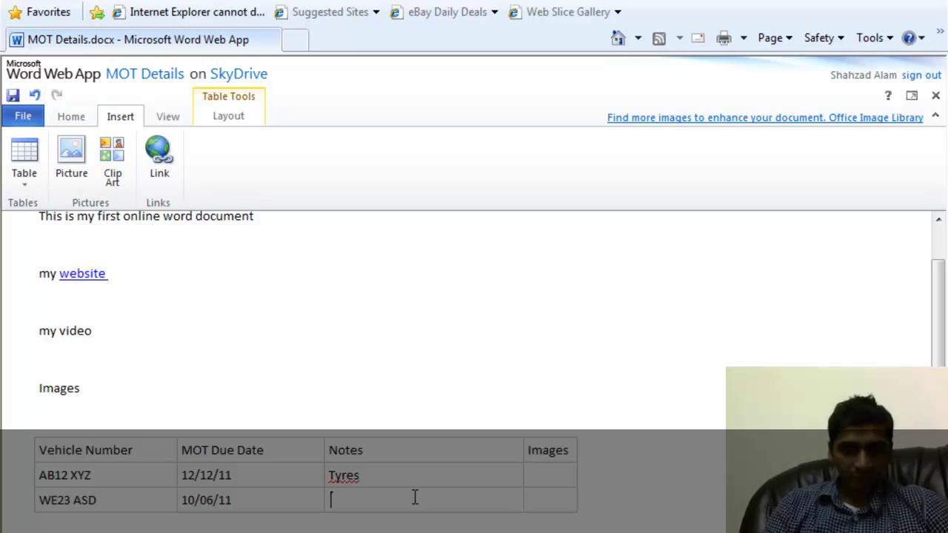
text(jkhskjdhks)
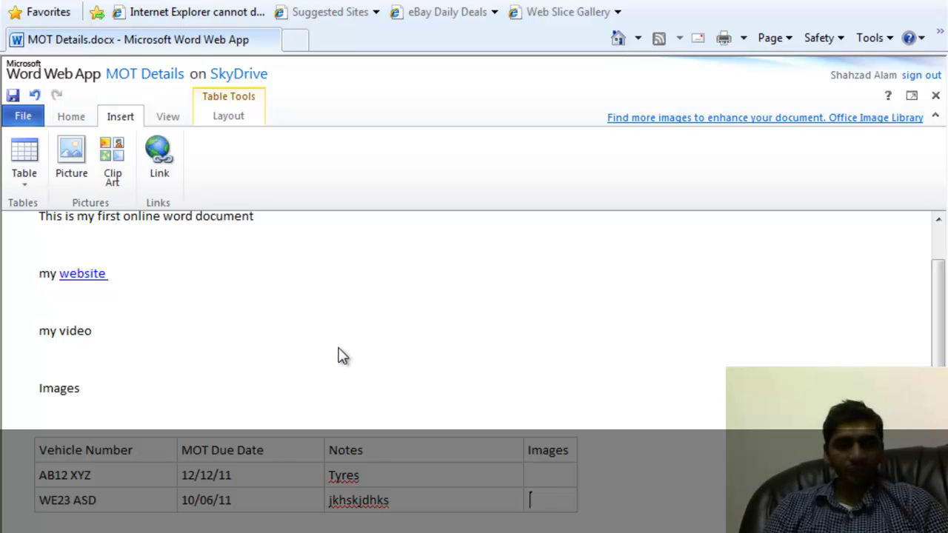
Leave the table at the 'my video' line and switch between the Home and Insert ribbons, ending on Home.
click(318, 331)
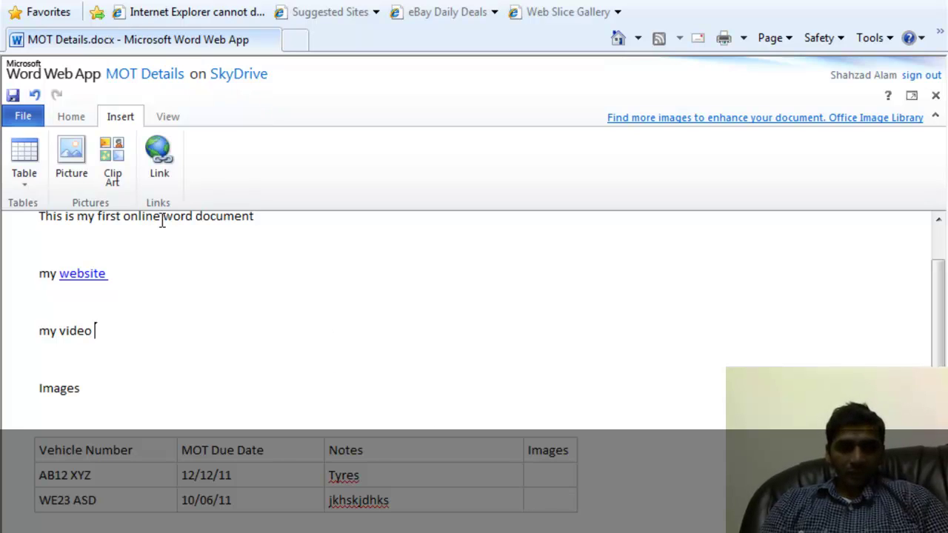
click(74, 119)
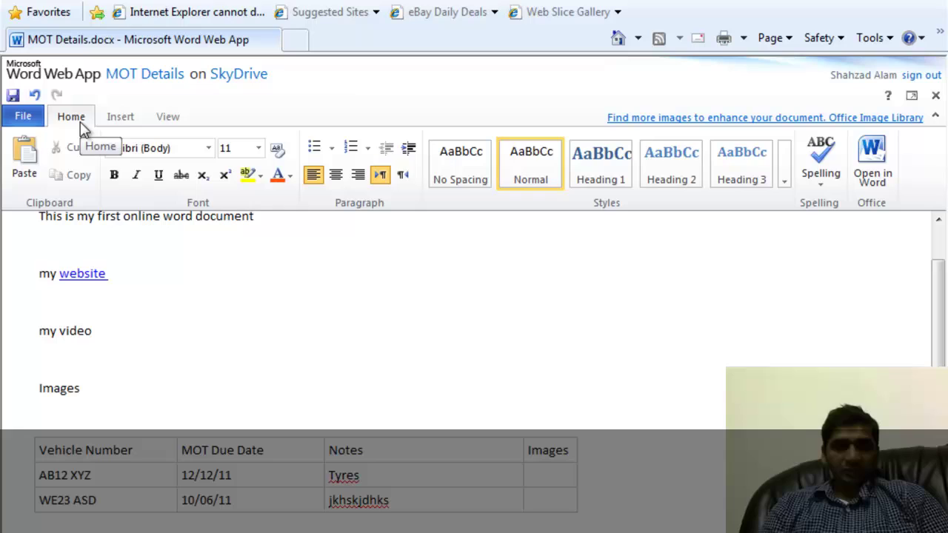
click(122, 120)
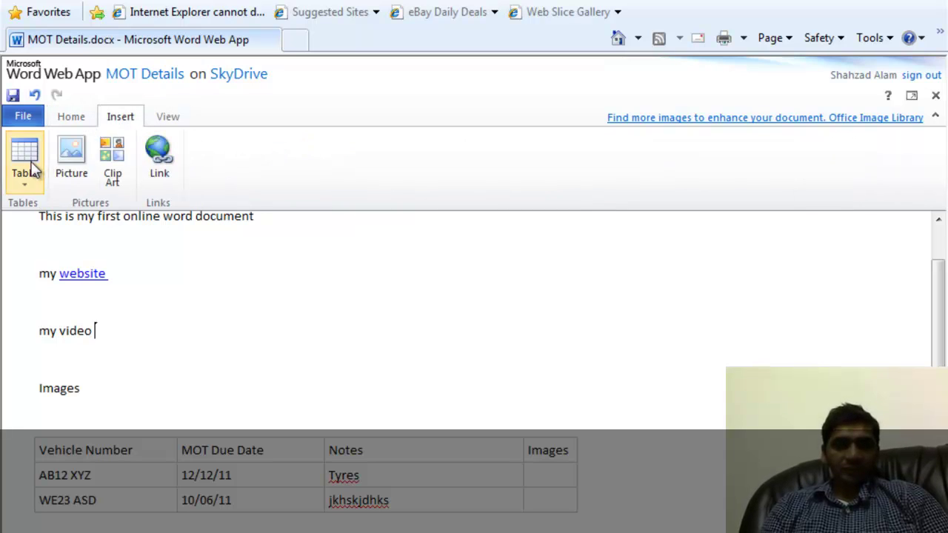
click(78, 122)
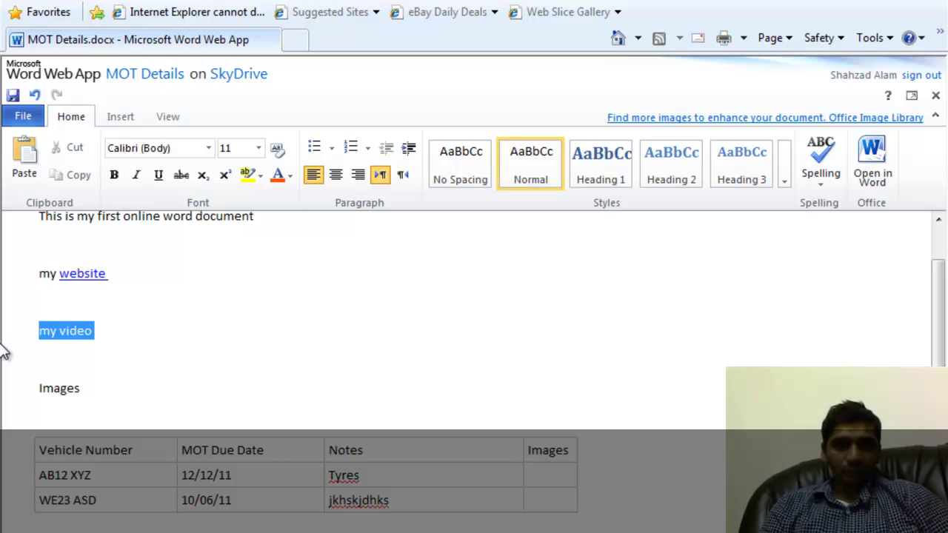
drag(2, 351, 130, 258)
click(122, 303)
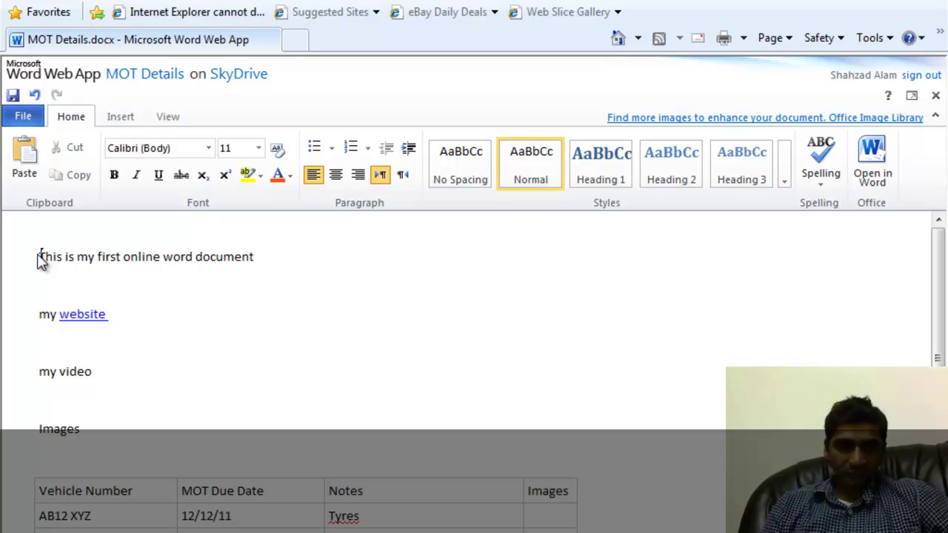
Make 'This is my first online word document' underlined, italic and bold.
key(ctrl+shift+Right)
key(ctrl+shift+Right)
key(ctrl+shift+Right)
key(ctrl+shift+Right)
key(ctrl+shift+Right)
key(ctrl+shift+Right)
key(ctrl+shift+Right)
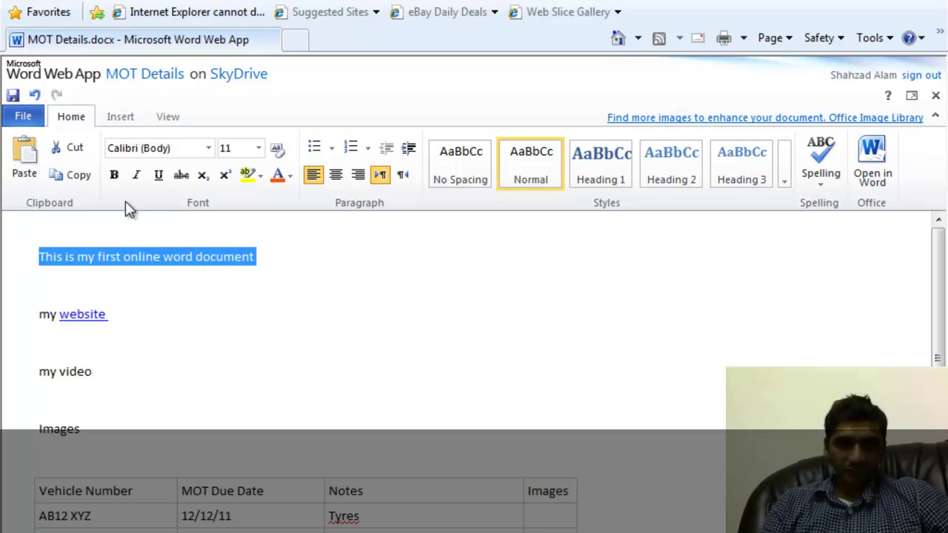
click(155, 181)
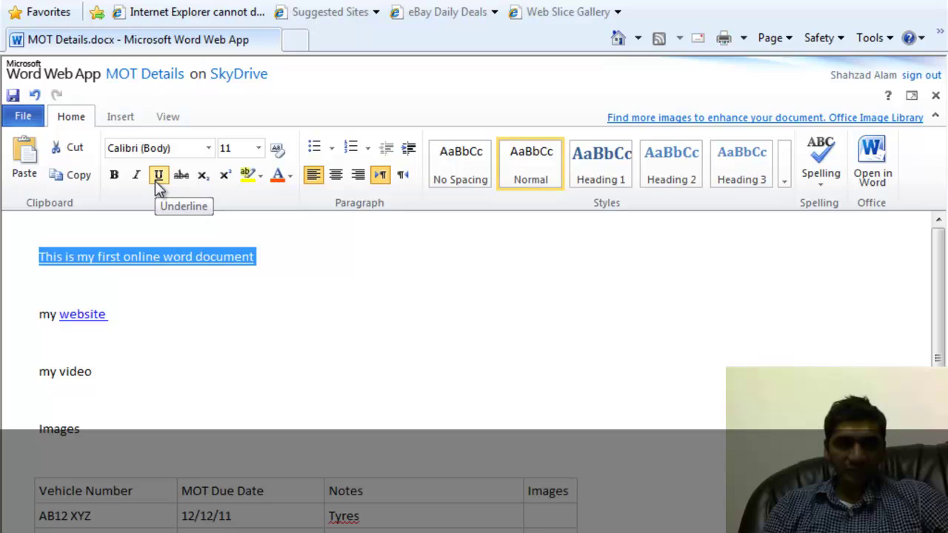
click(143, 177)
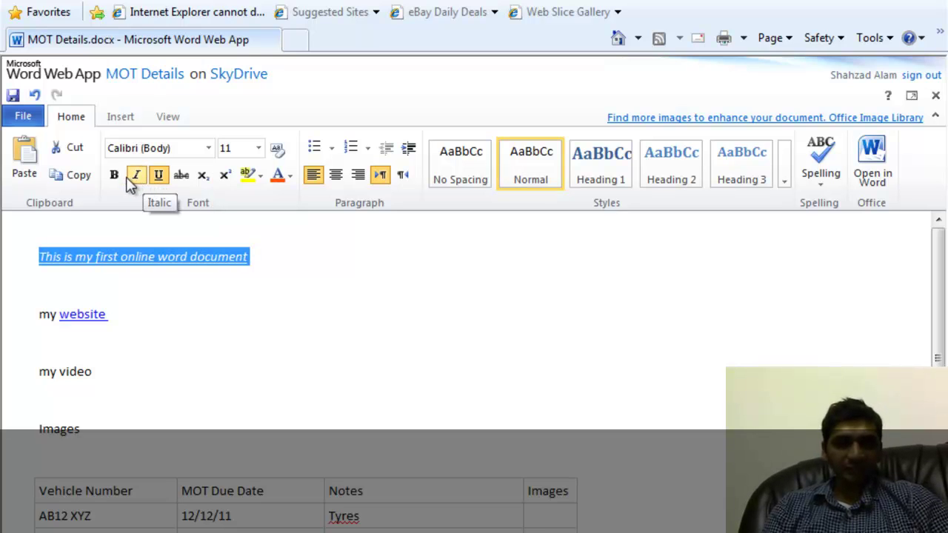
click(121, 175)
click(199, 321)
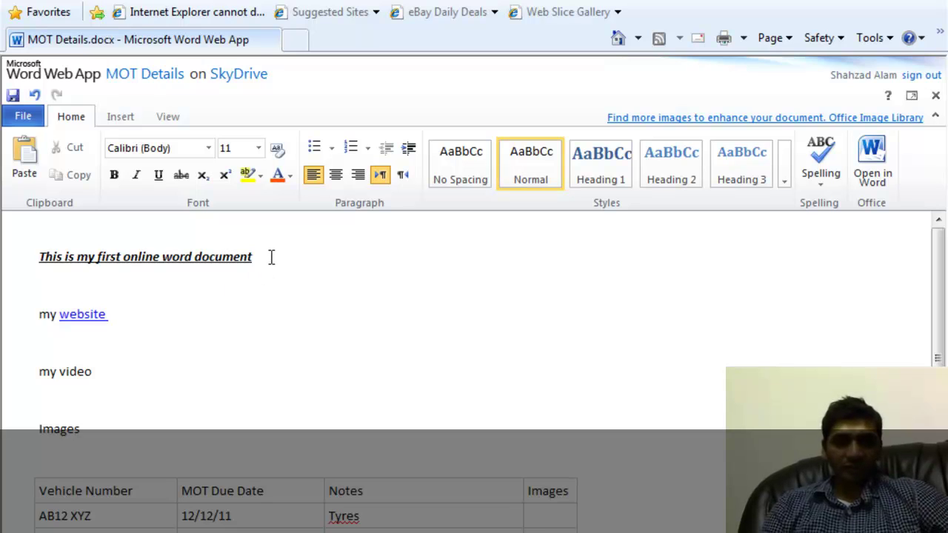
Colour the first line red, leaving its opening T unchanged.
drag(271, 257, 43, 257)
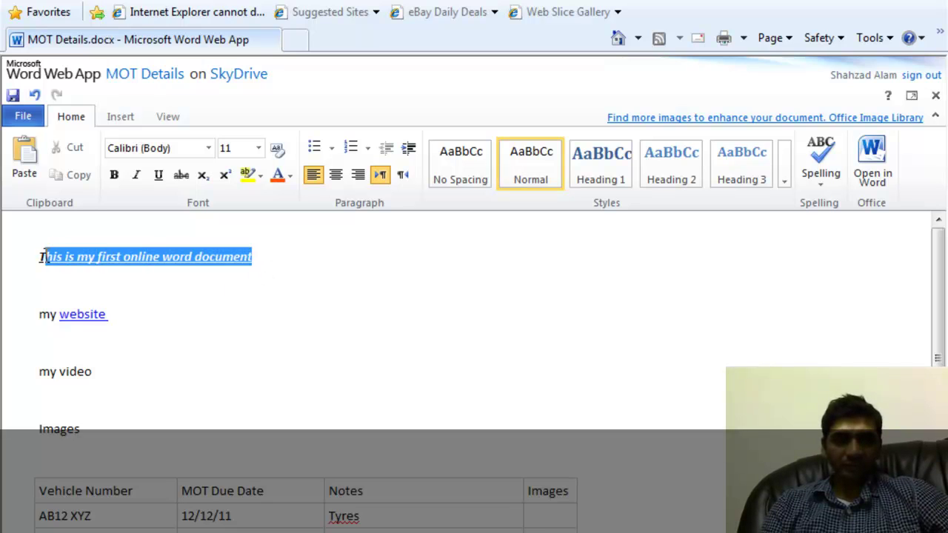
click(289, 178)
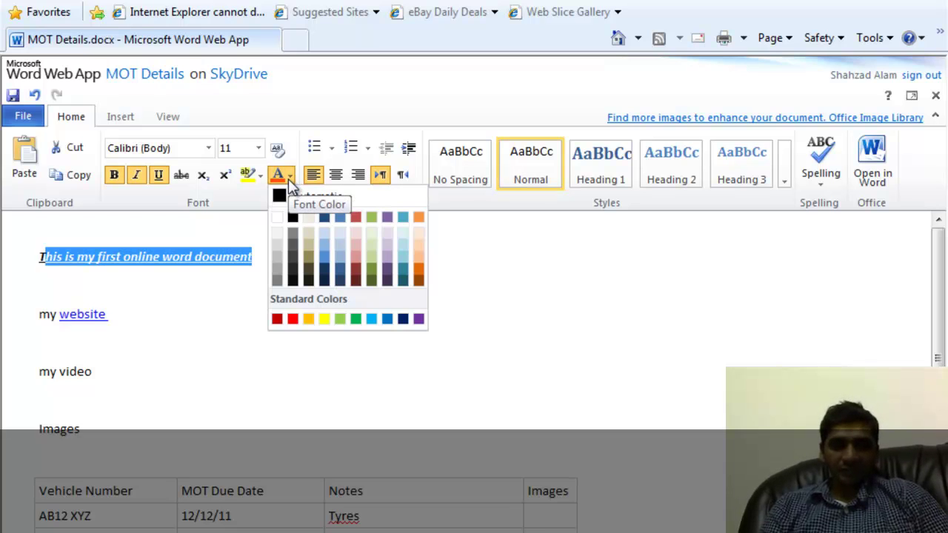
click(292, 319)
click(290, 272)
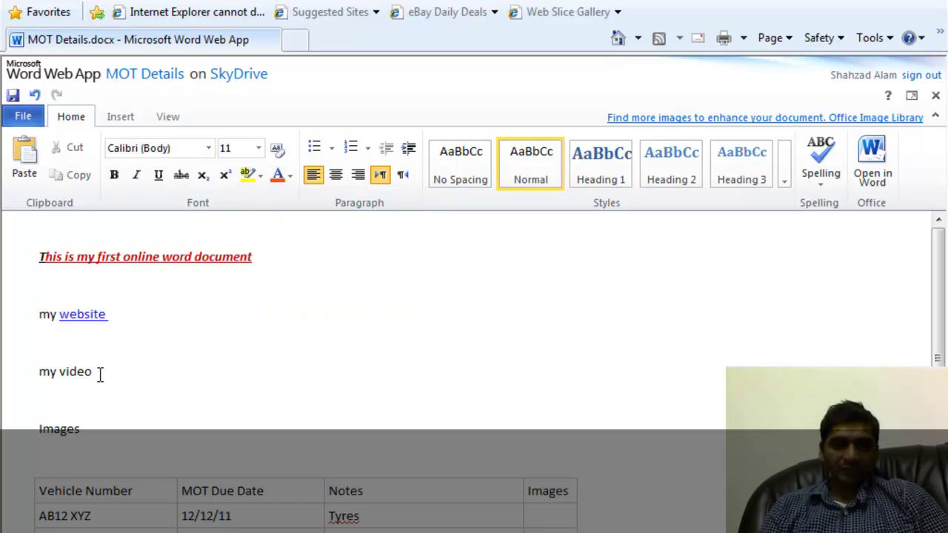
Give the 'my video' line a yellow highlight.
click(9, 379)
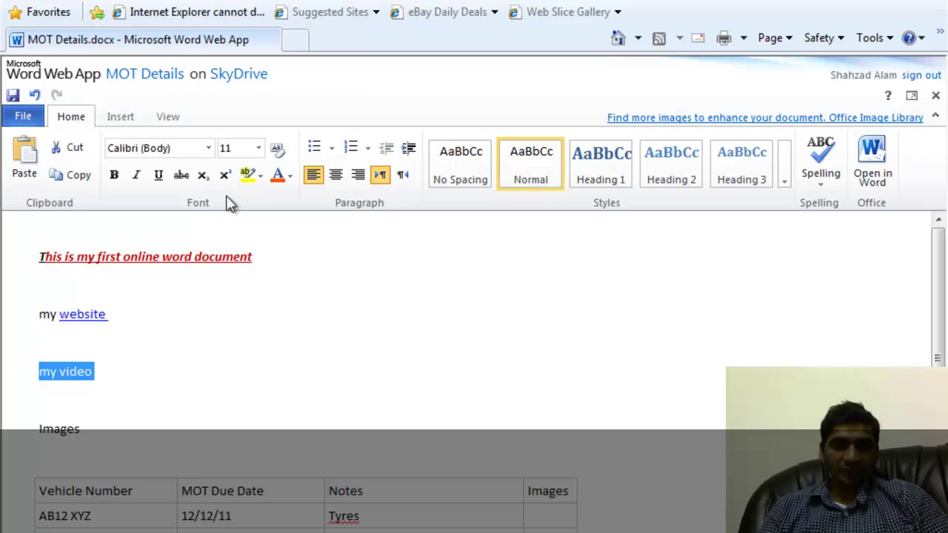
click(260, 176)
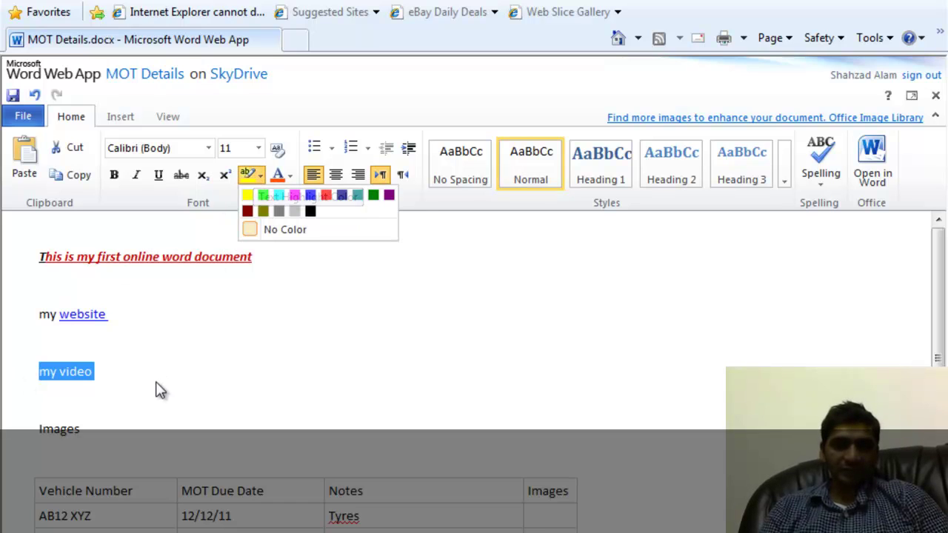
click(256, 182)
click(256, 178)
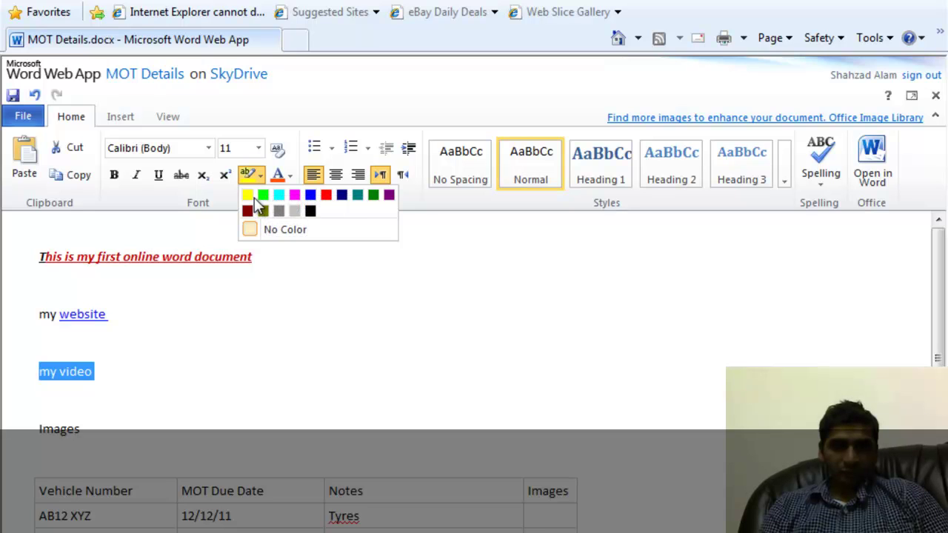
click(247, 195)
click(161, 364)
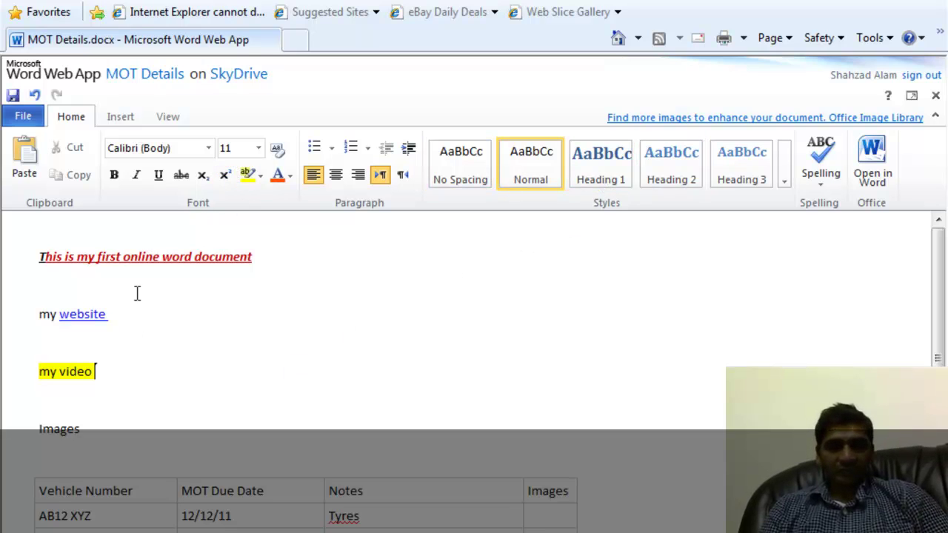
Set the word 'Images' in Cambria at 36 pt, then select the whole document.
click(94, 429)
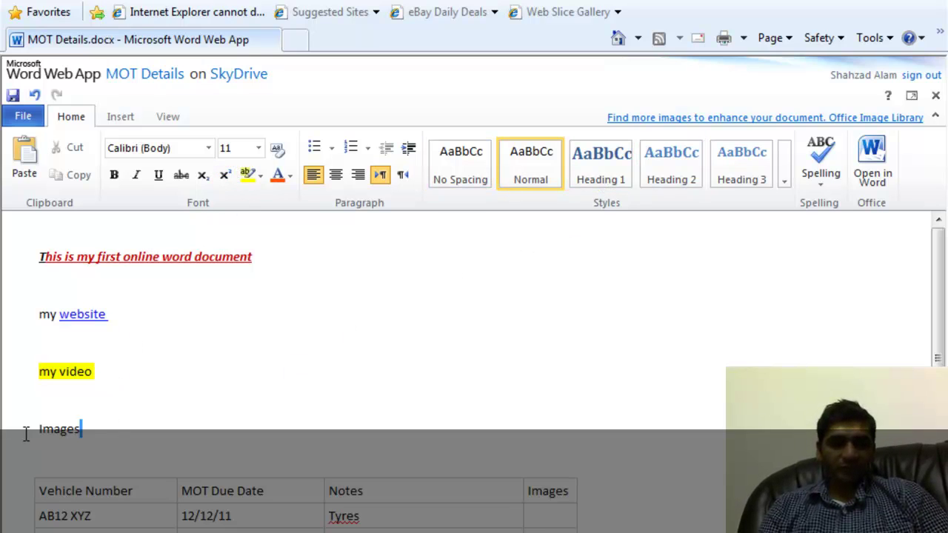
click(22, 434)
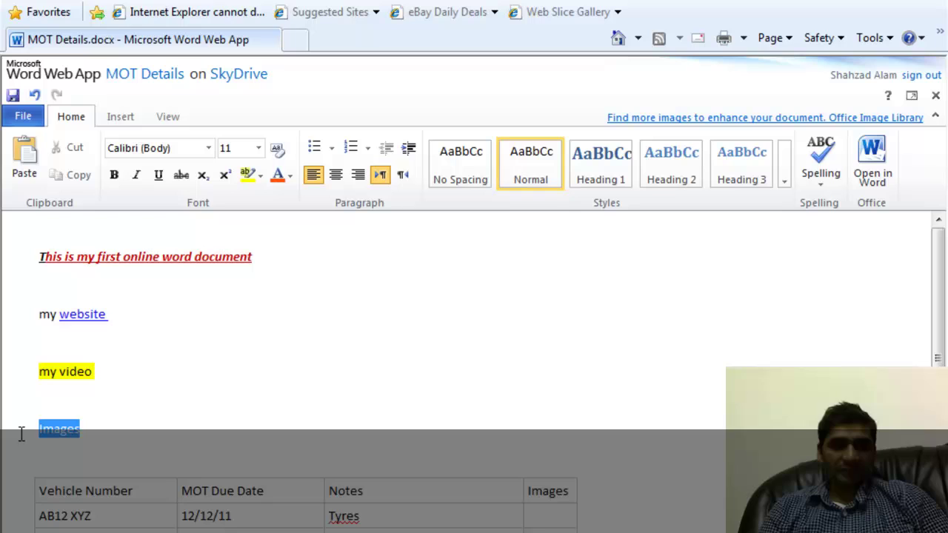
click(214, 155)
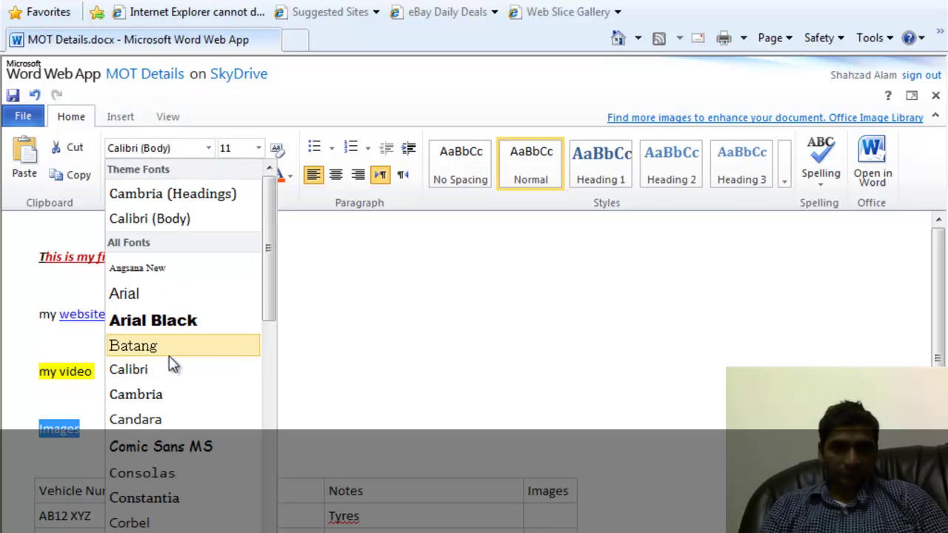
click(163, 394)
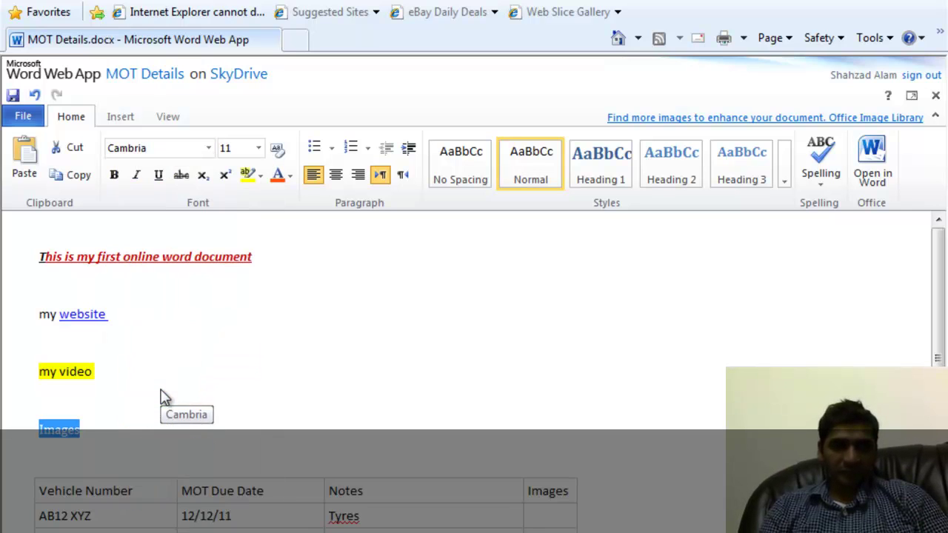
click(258, 149)
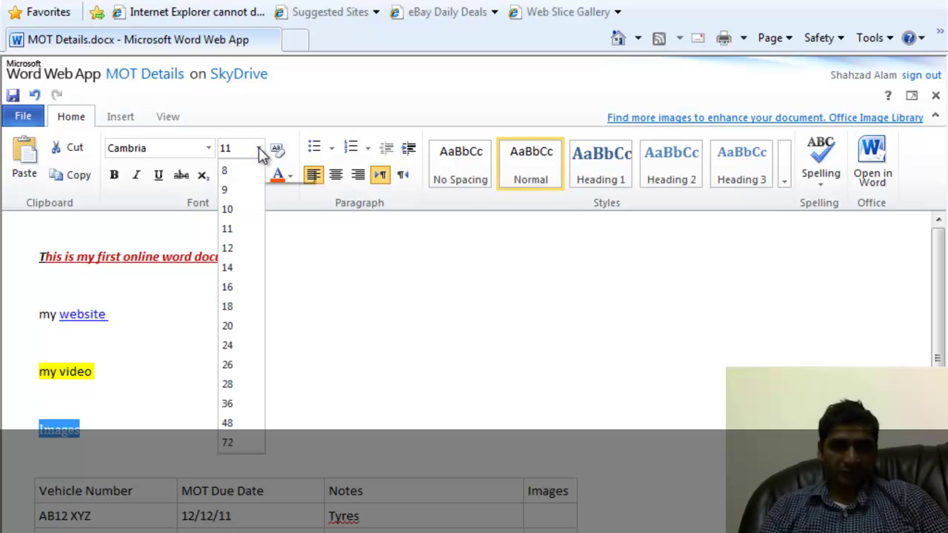
click(227, 406)
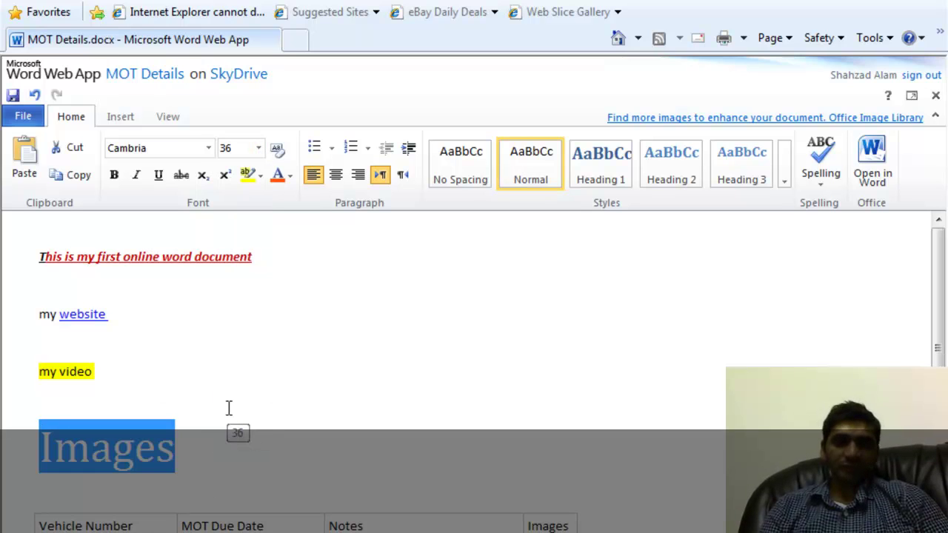
click(265, 417)
key(ctrl+a)
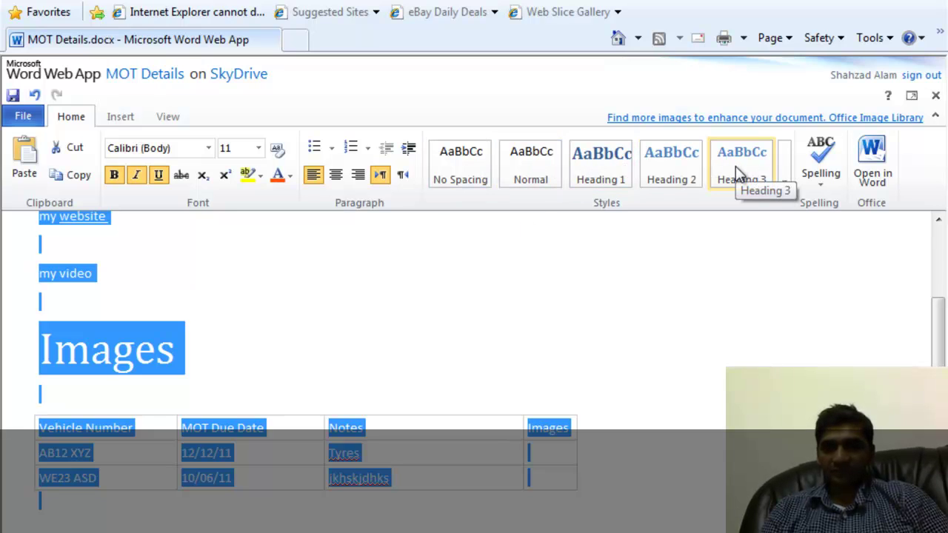
Apply the Heading 2 style to the whole document.
click(787, 176)
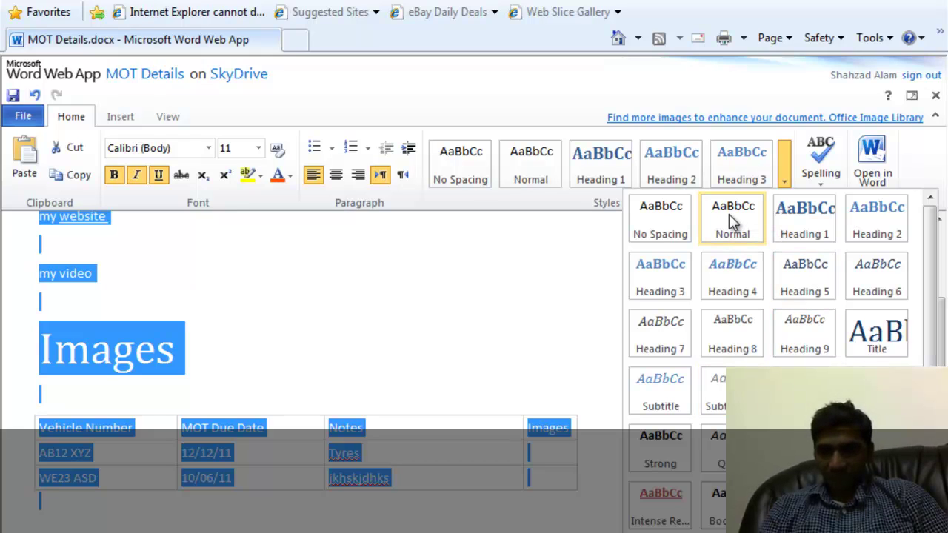
click(874, 226)
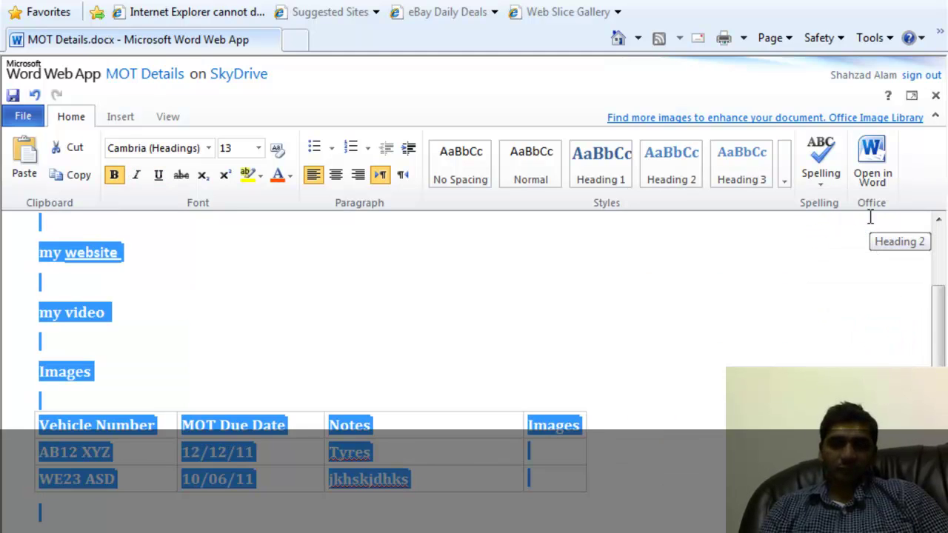
drag(939, 369, 943, 313)
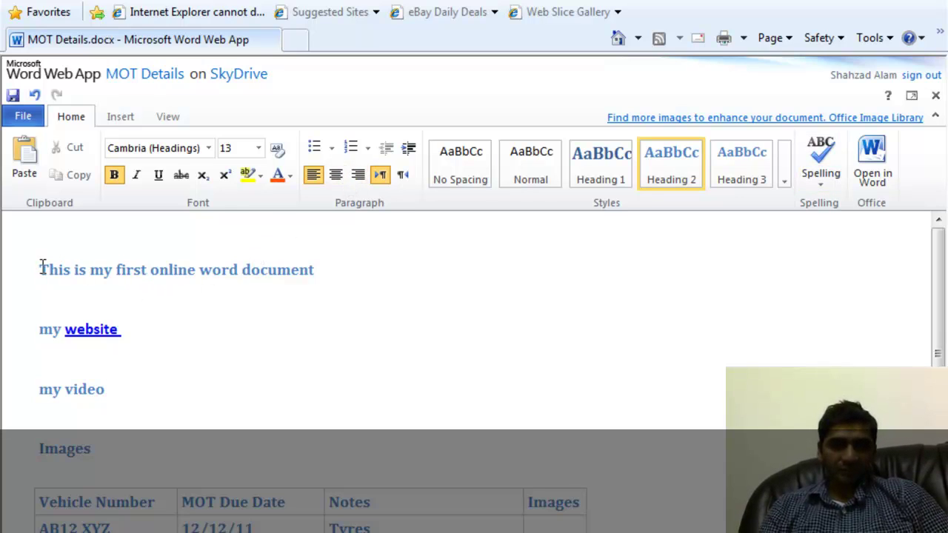
Try the first line centred and right-aligned, then return it to left alignment.
drag(42, 268, 297, 277)
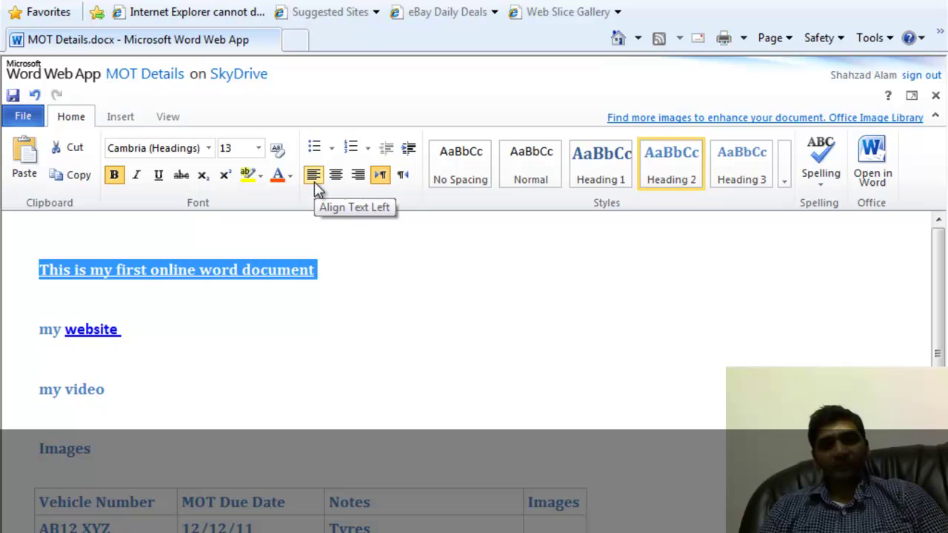
click(335, 176)
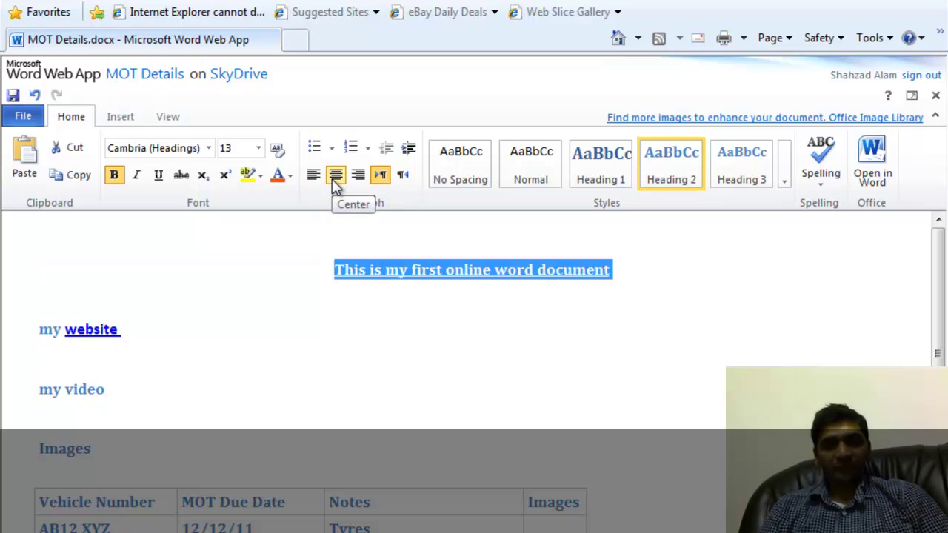
click(359, 178)
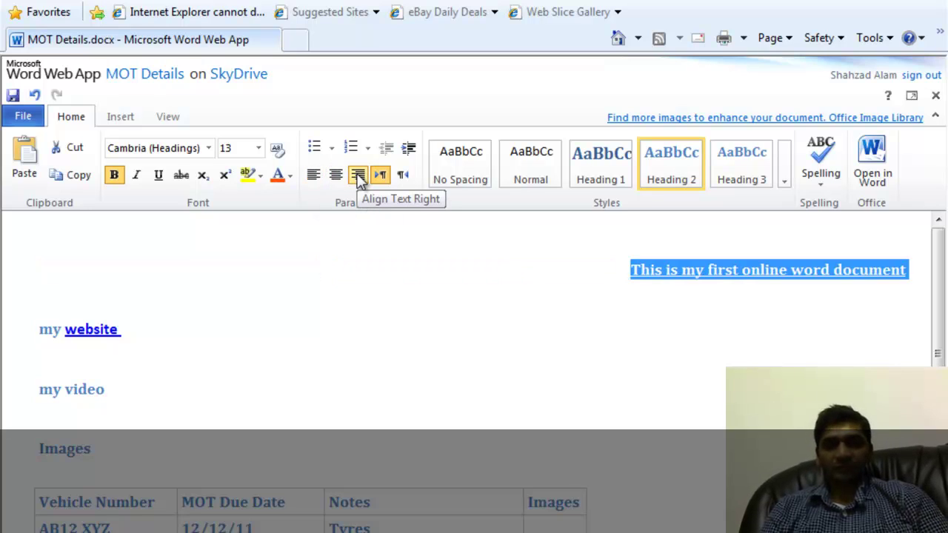
click(314, 176)
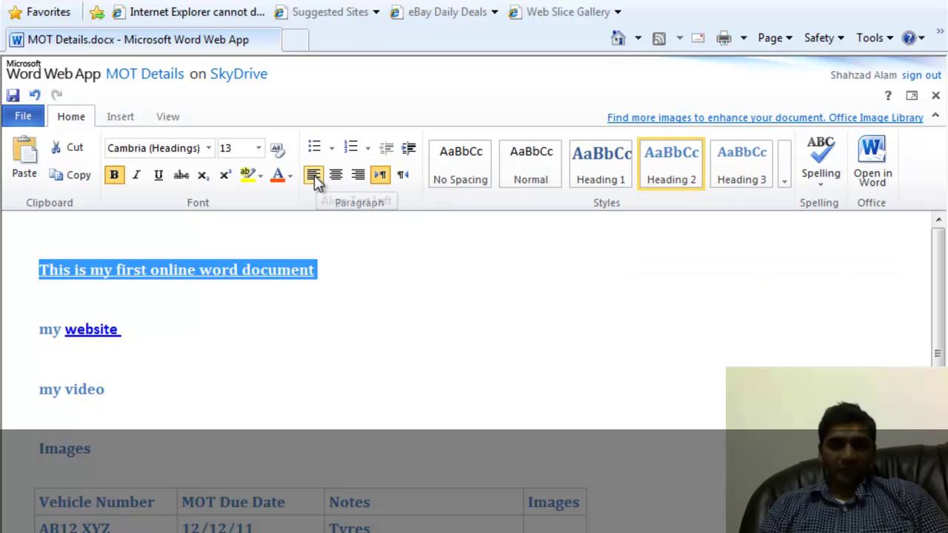
click(369, 278)
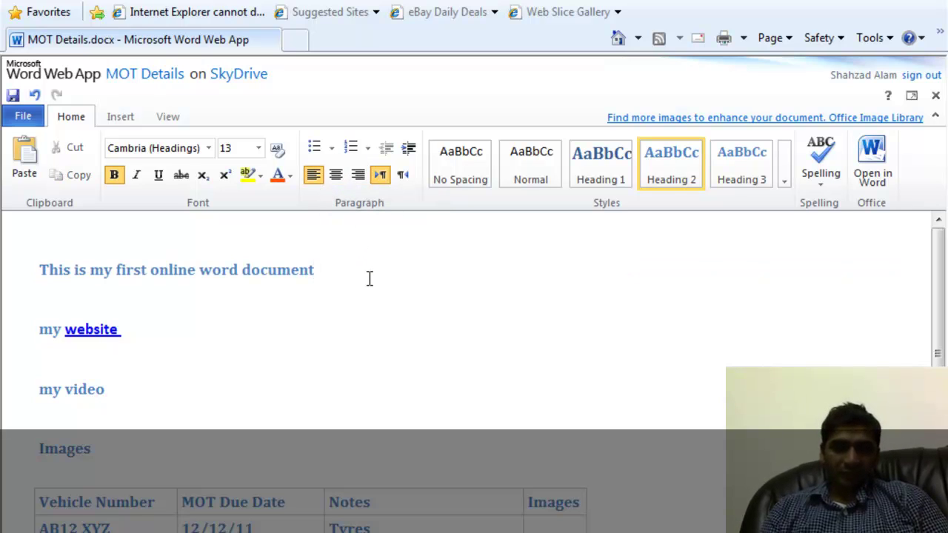
Add a 'Points' line under the heading, then lines Point1, Point2 and Point3, and select the point lines.
key(Return)
key(Return)
key(Return)
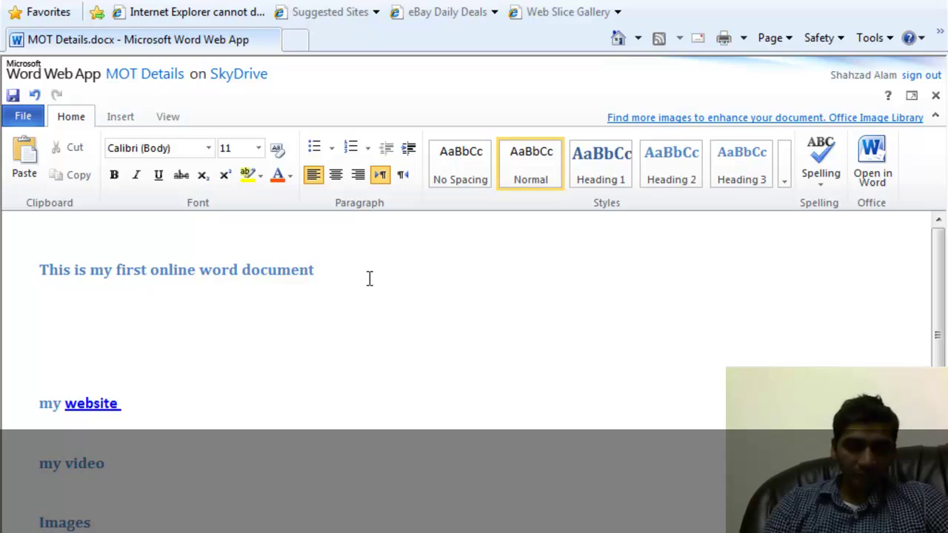
text(Points)
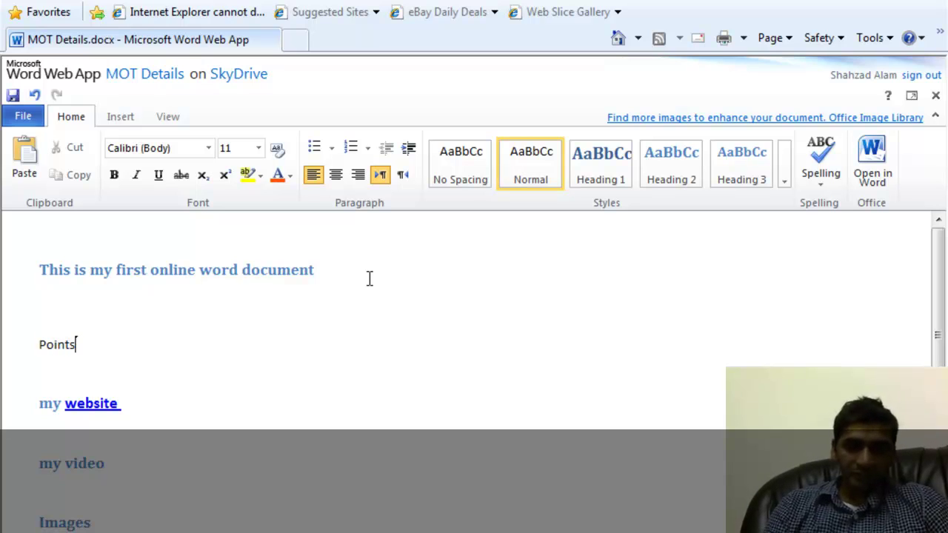
key(Return)
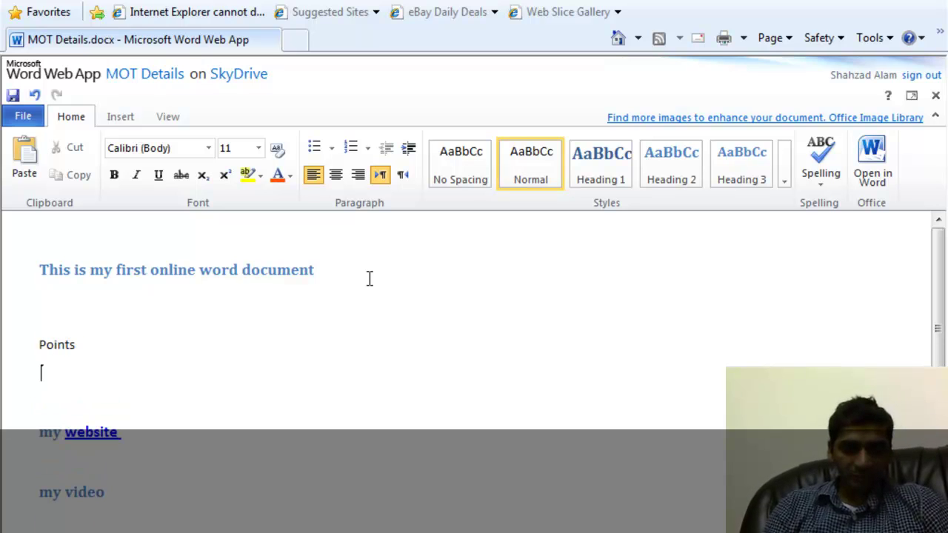
text(P)
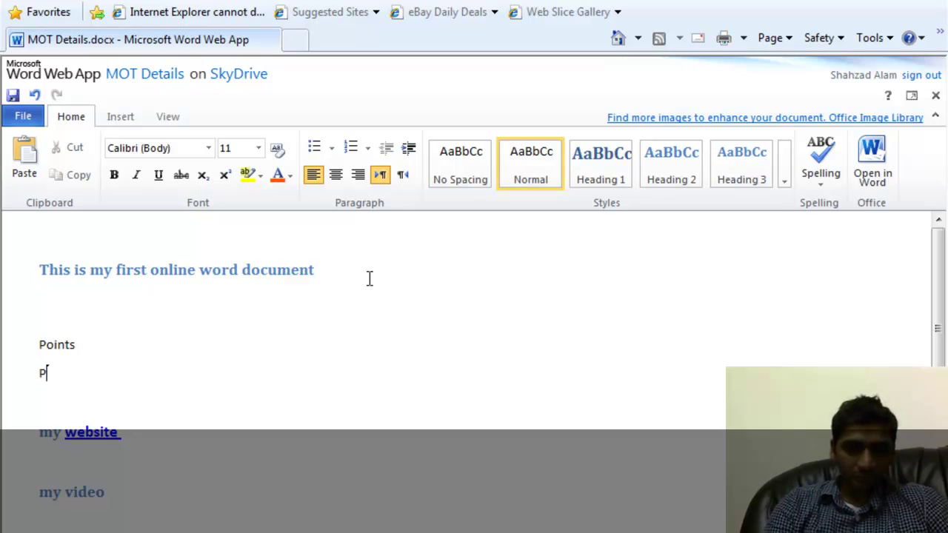
text(oin)
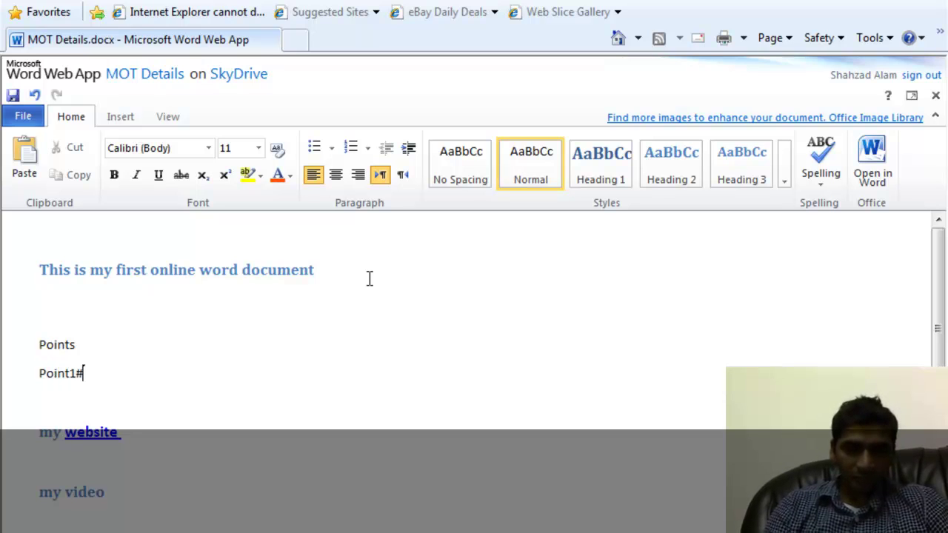
text(t1#)
key(BackSpace)
key(Return)
text(Poi)
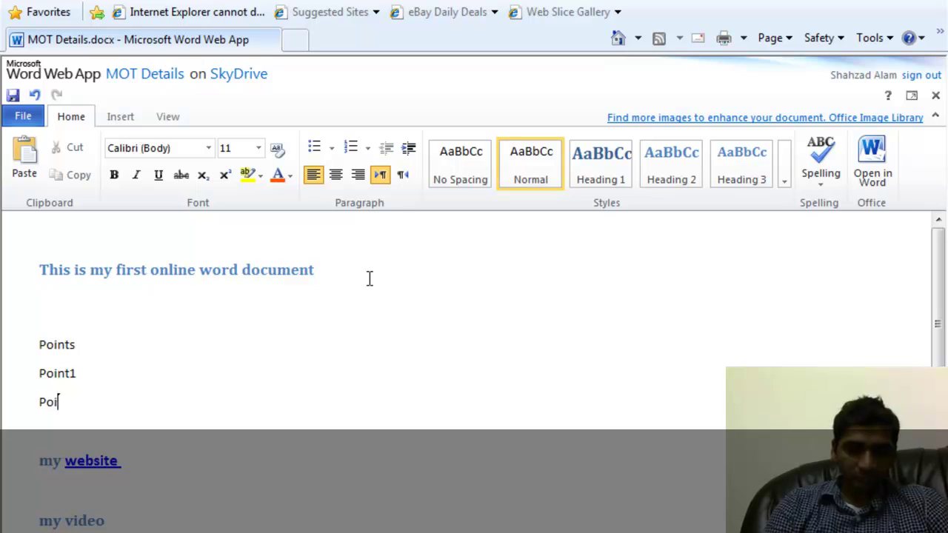
text(nt2)
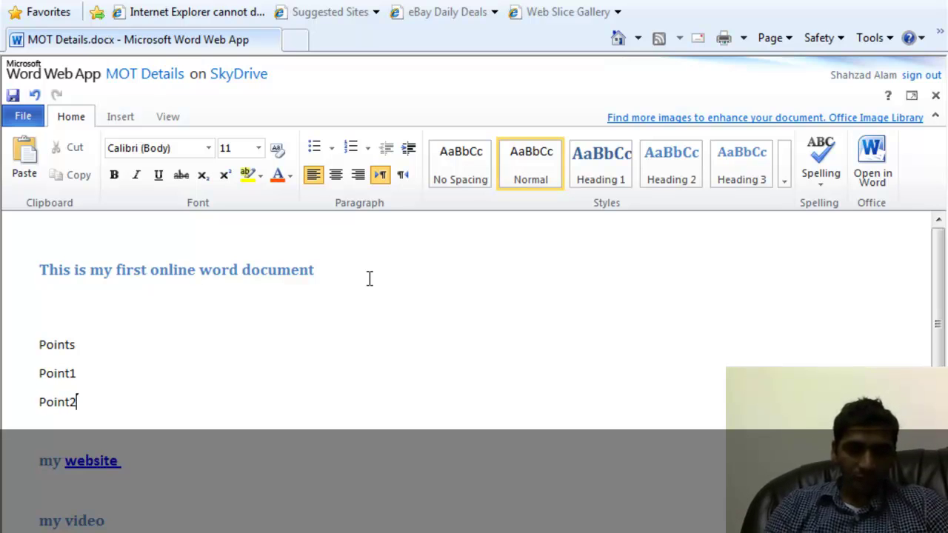
key(Return)
text(Point3)
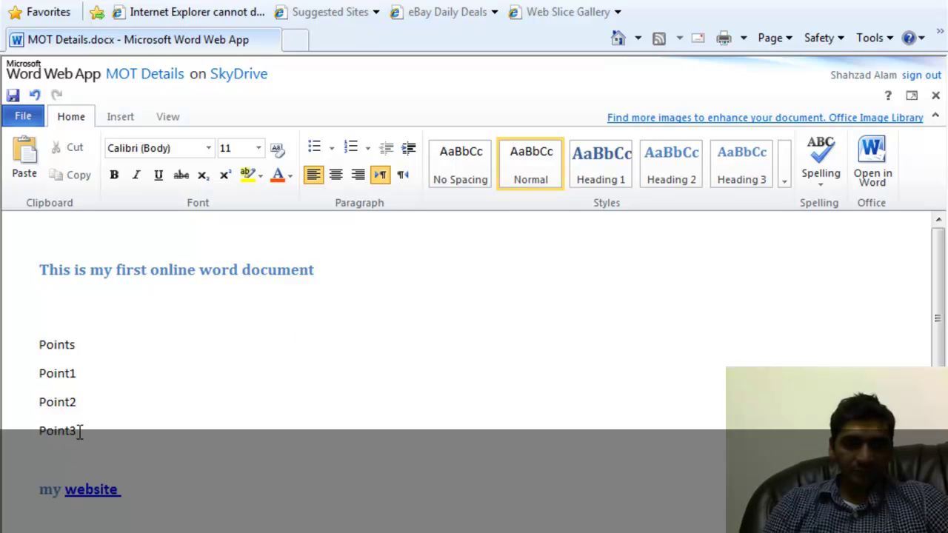
drag(34, 397, 25, 375)
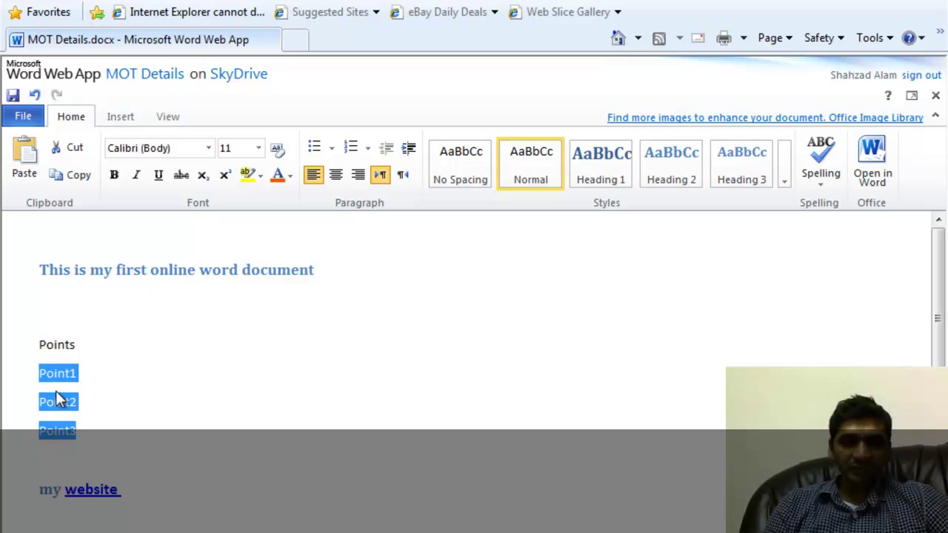
Bullet the Point1–Point3 lines and rename 'Points' to 'Main Points'.
click(318, 149)
click(166, 391)
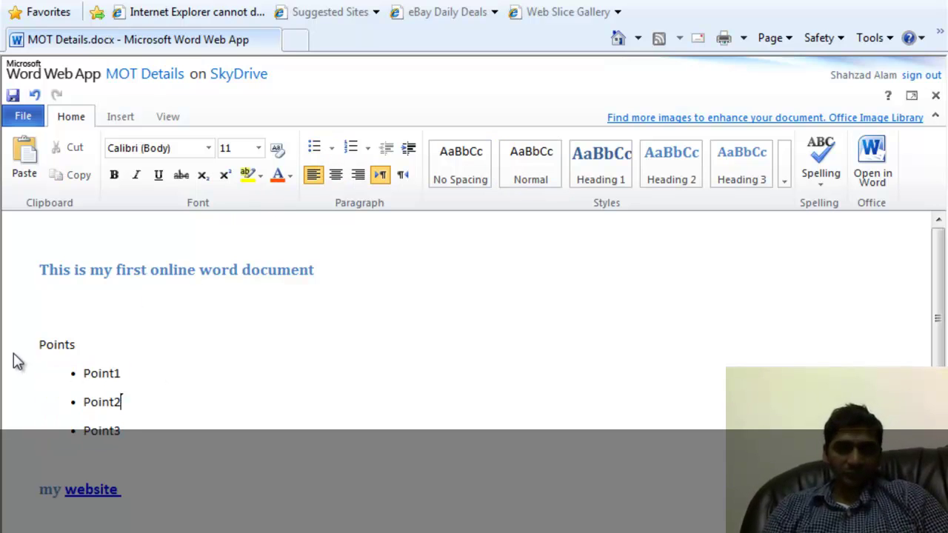
click(41, 344)
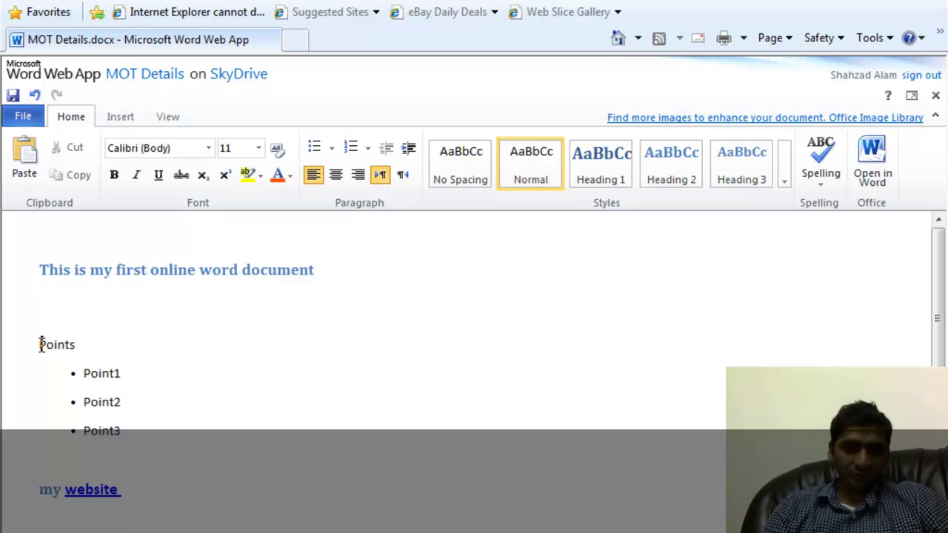
text(Main)
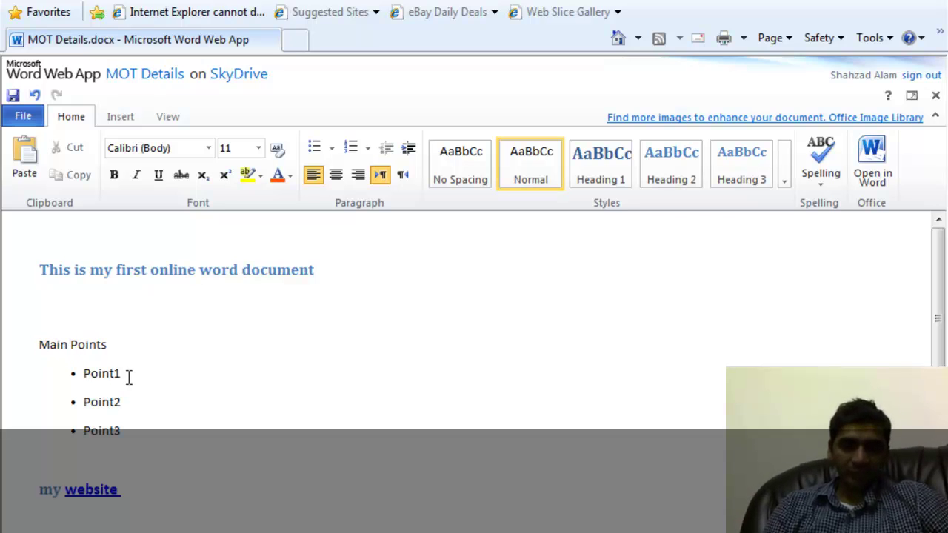
Add SubPint 11 and SubPoint12 below Point1 and indent them as its sub-bullets.
click(129, 378)
key(Return)
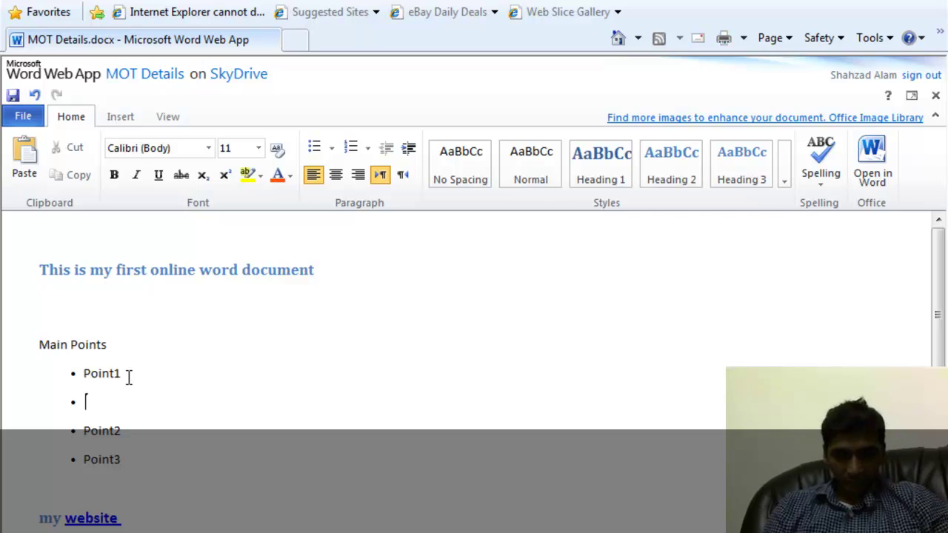
key(Tab)
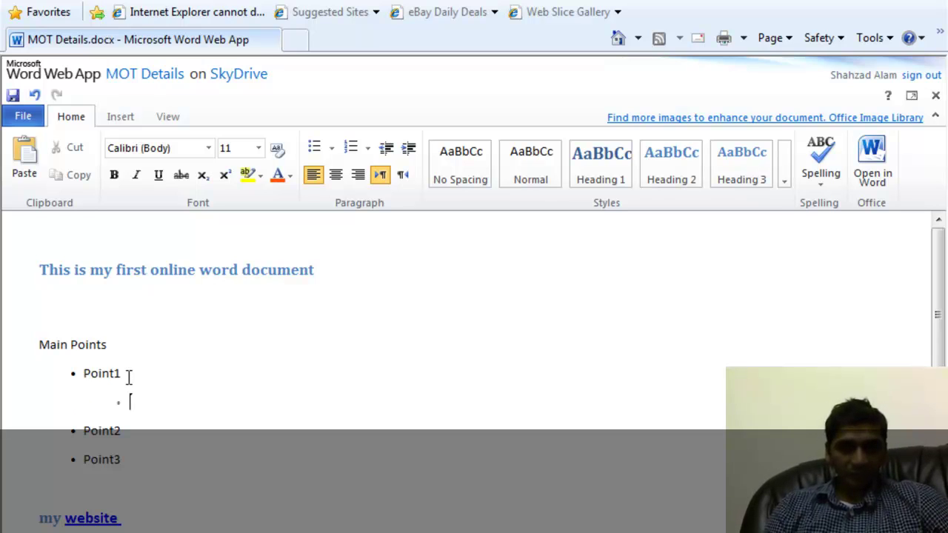
key(BackSpace)
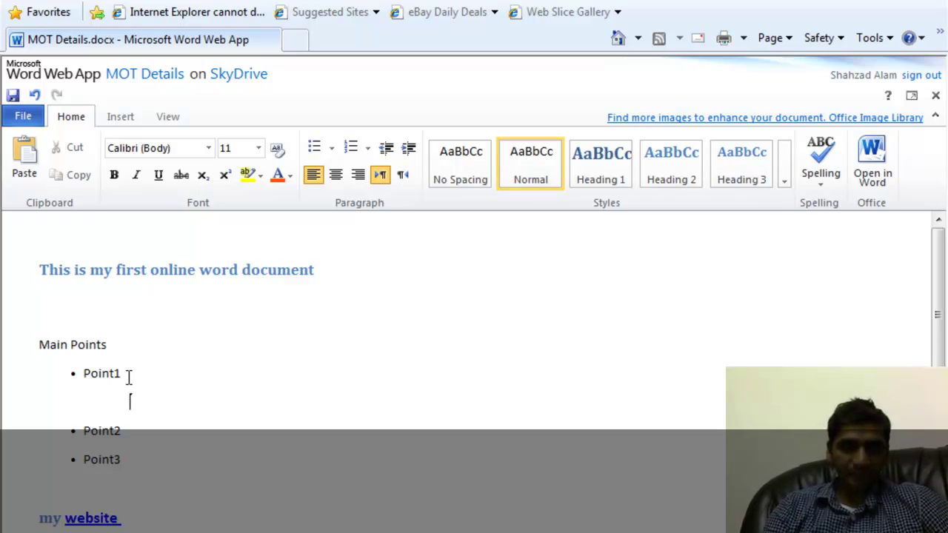
key(BackSpace)
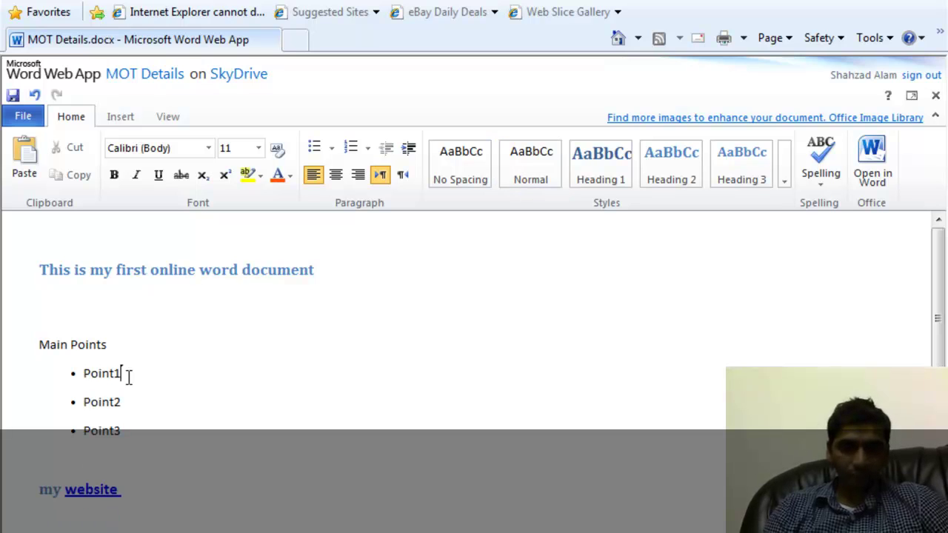
key(Return)
text(SubPint)
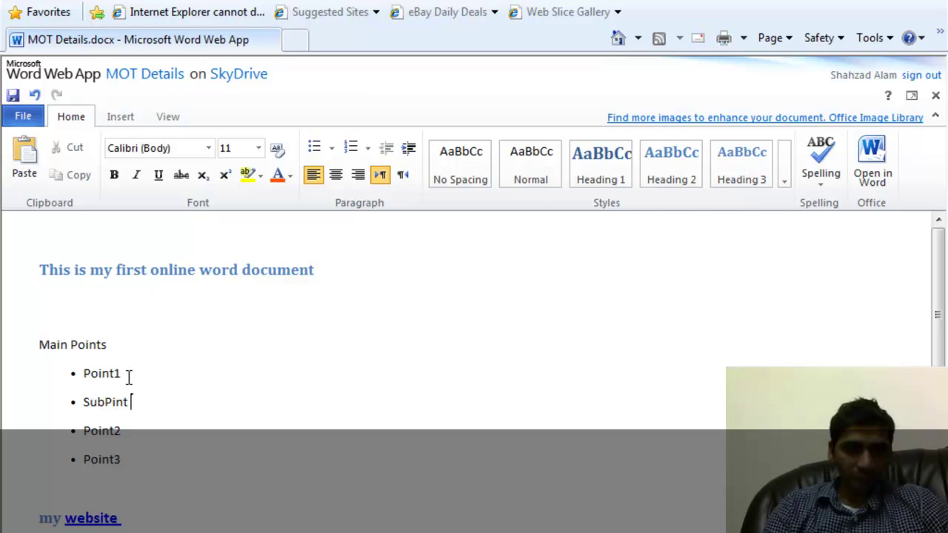
text( 11)
key(Return)
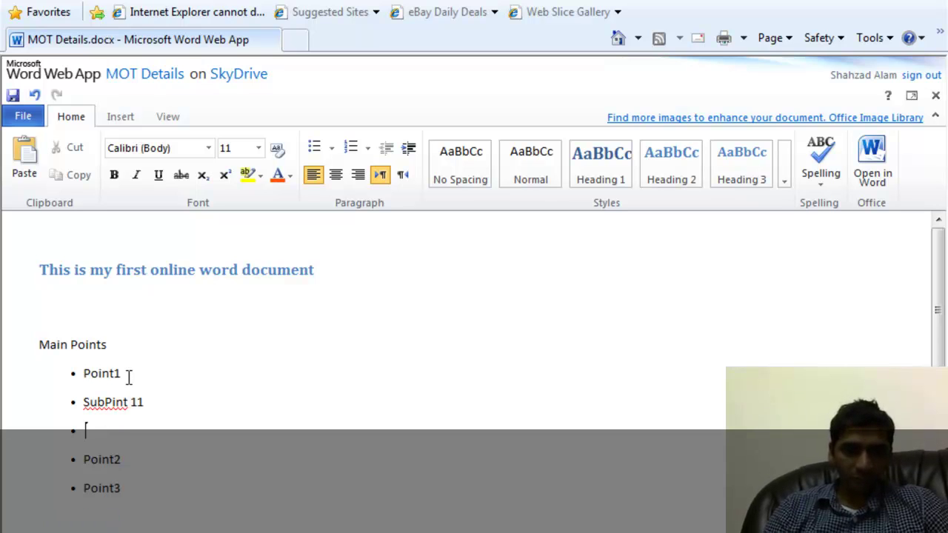
text(SubPoint12)
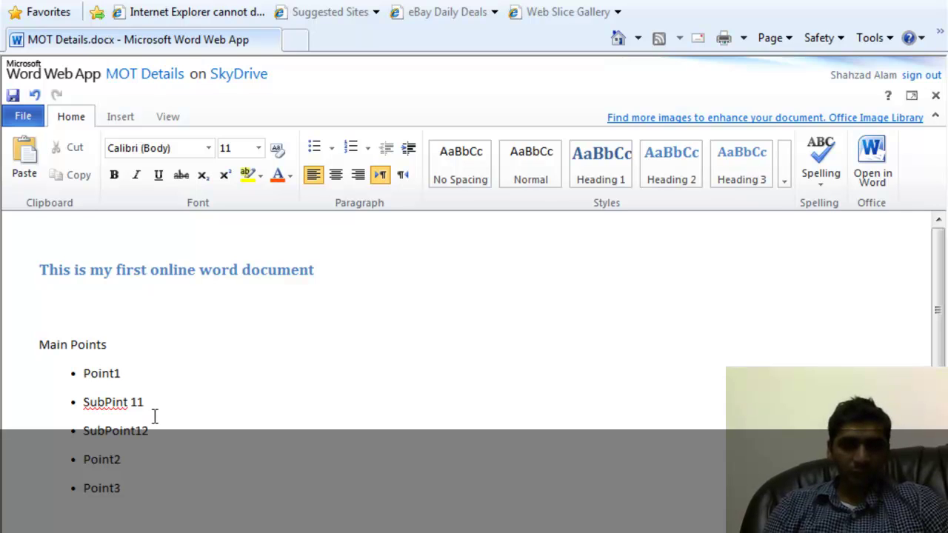
drag(154, 428, 53, 411)
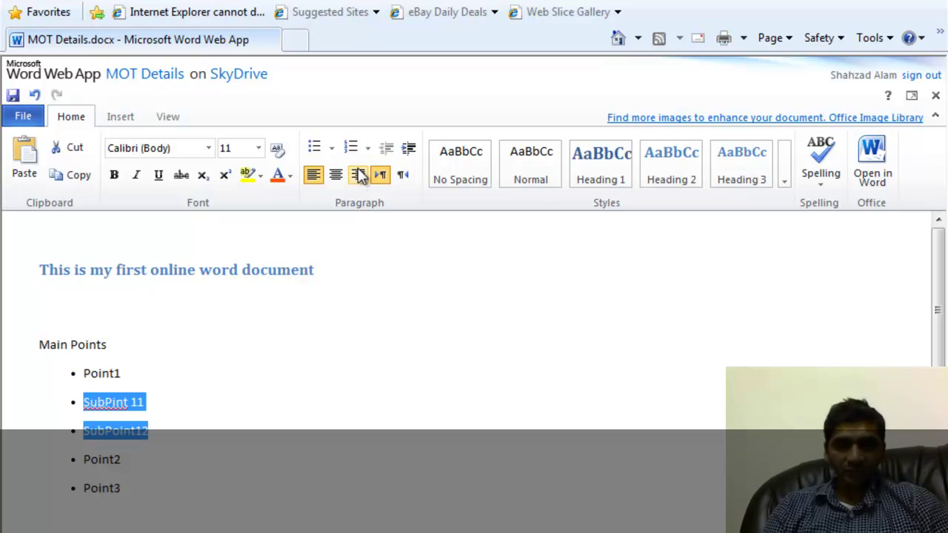
click(408, 150)
click(315, 376)
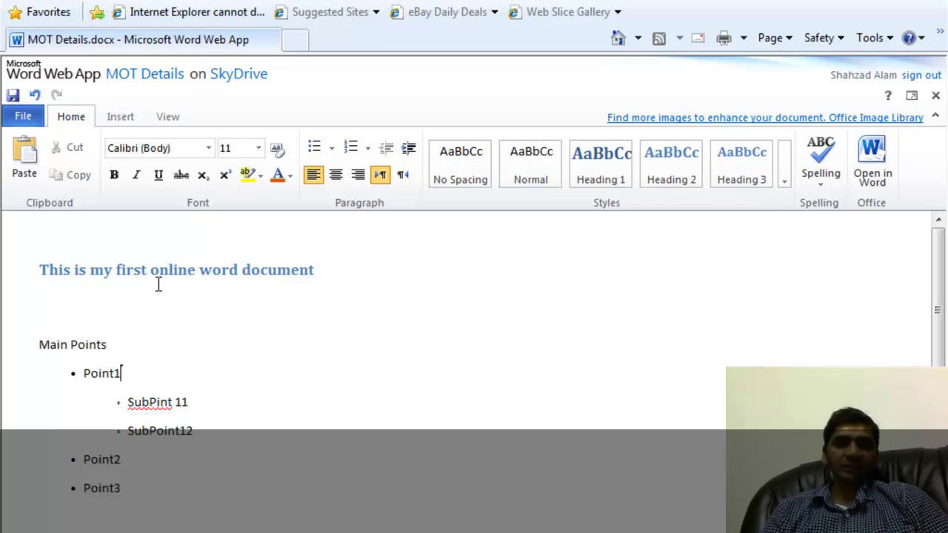
click(34, 120)
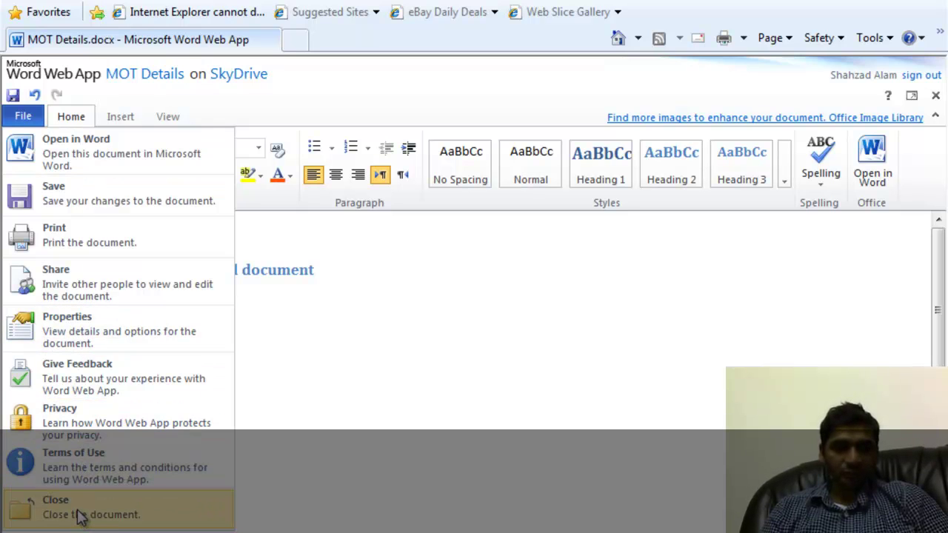
Save MOT Details and go back to the SkyDrive All documents list.
click(88, 198)
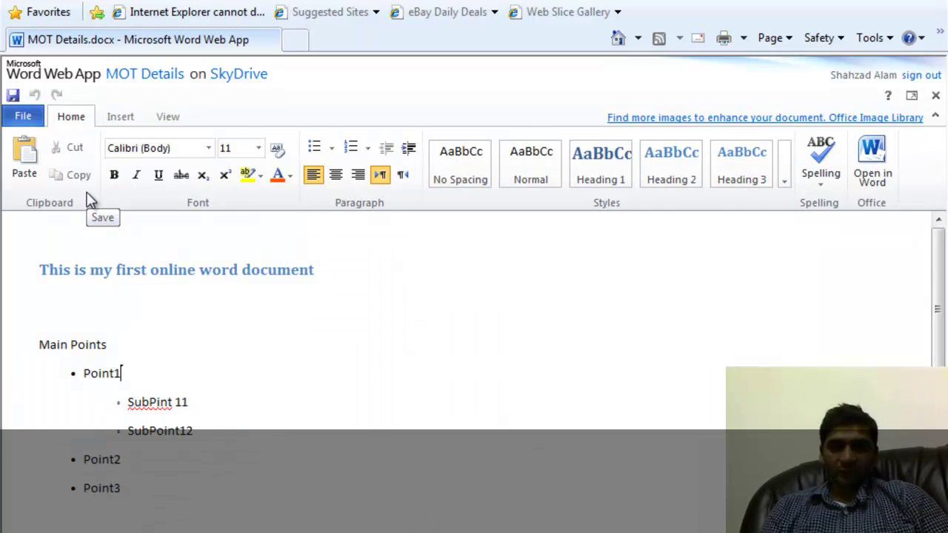
click(232, 78)
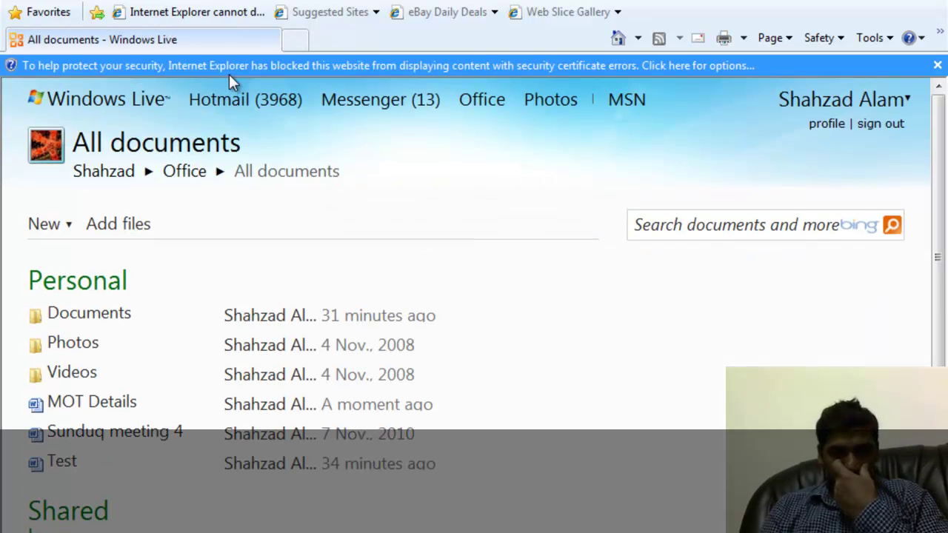
Open MOT Details from the SkyDrive list and allow the blocked content to display.
mouse_move(118, 406)
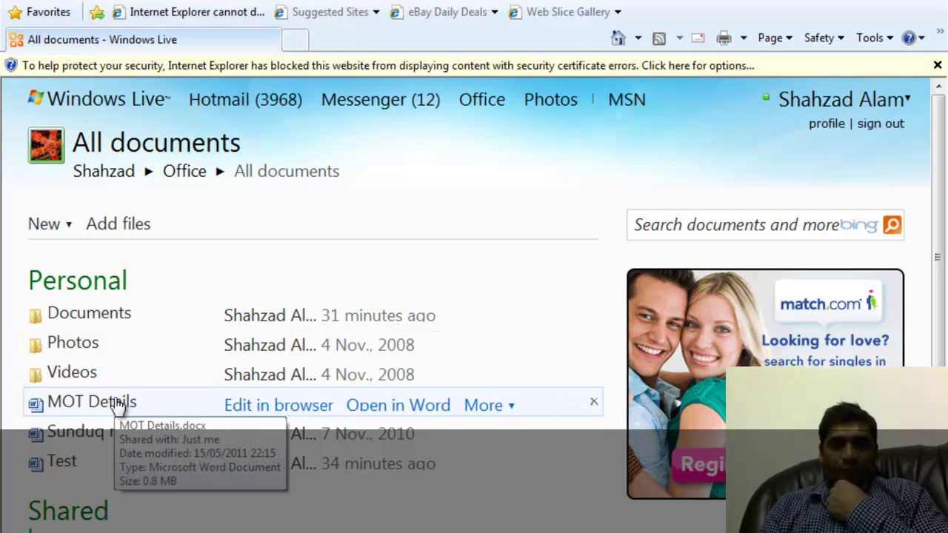
click(101, 409)
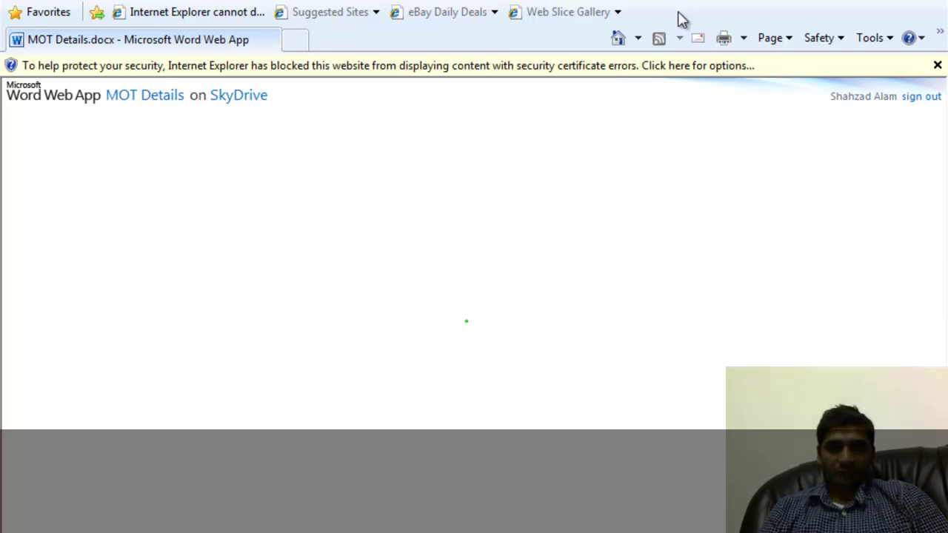
click(672, 64)
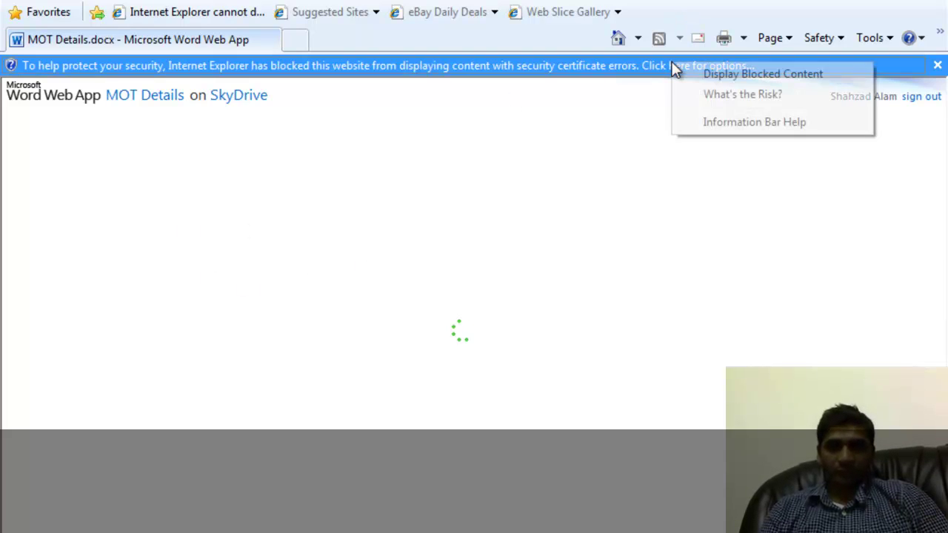
click(706, 78)
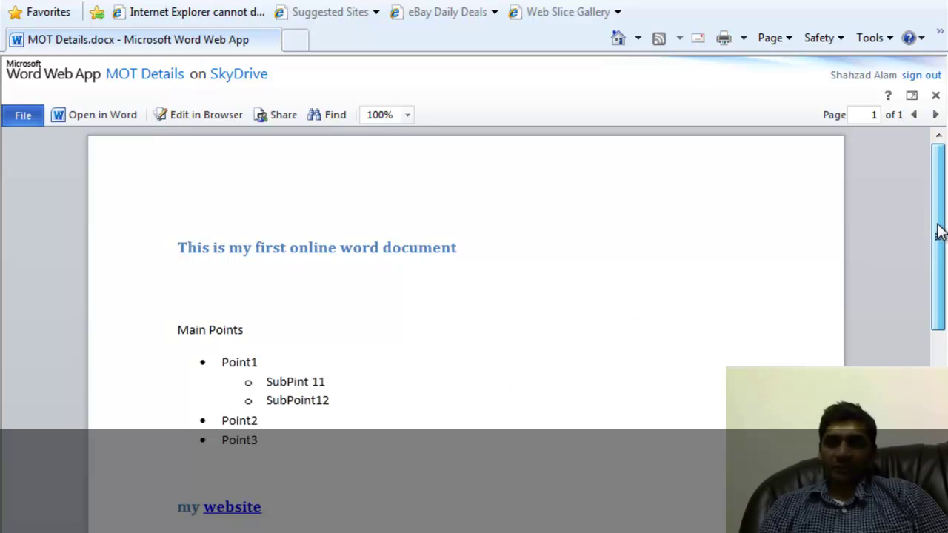
Open the Share permissions page for MOT Details.docx from the Word Web App toolbar.
drag(937, 233, 938, 200)
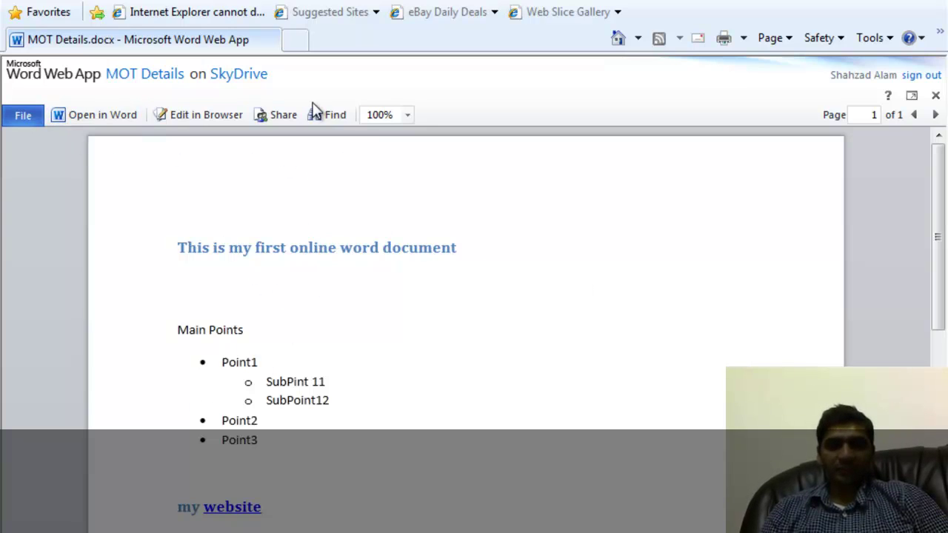
click(288, 115)
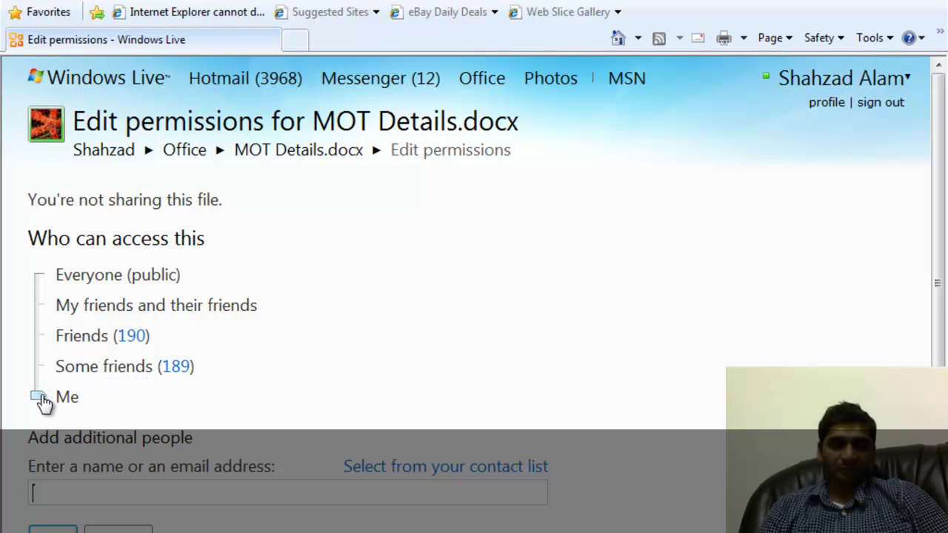
Raise the access slider through Some friends (Can view) up to Everyone (public).
drag(44, 403, 45, 368)
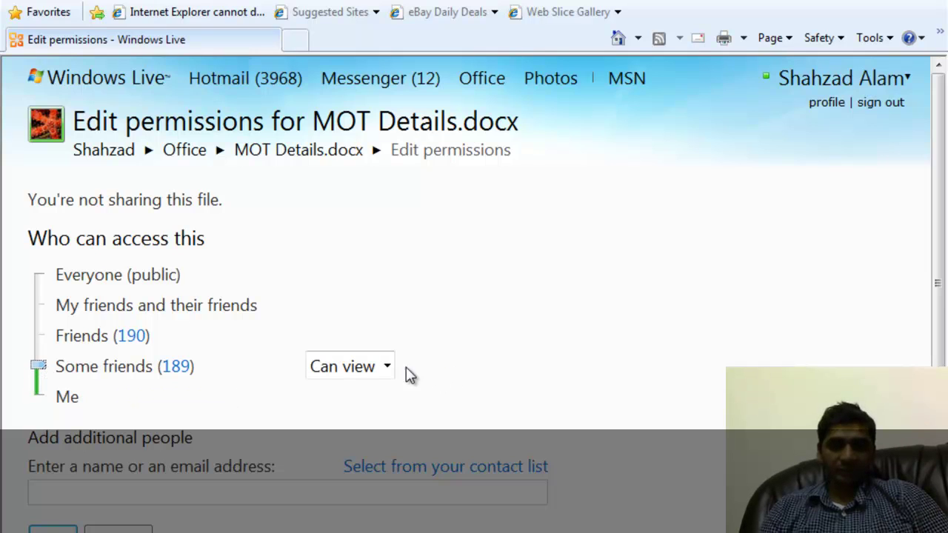
click(387, 366)
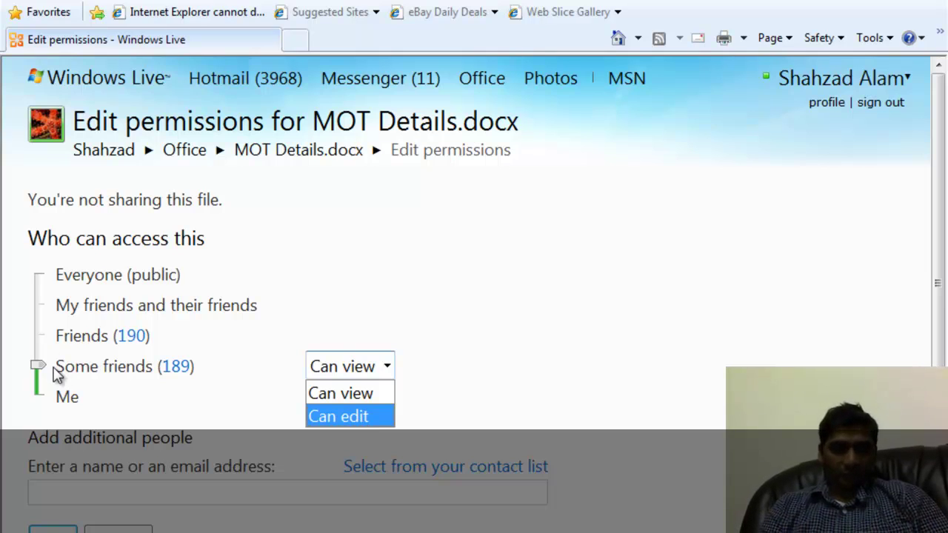
drag(41, 370, 43, 284)
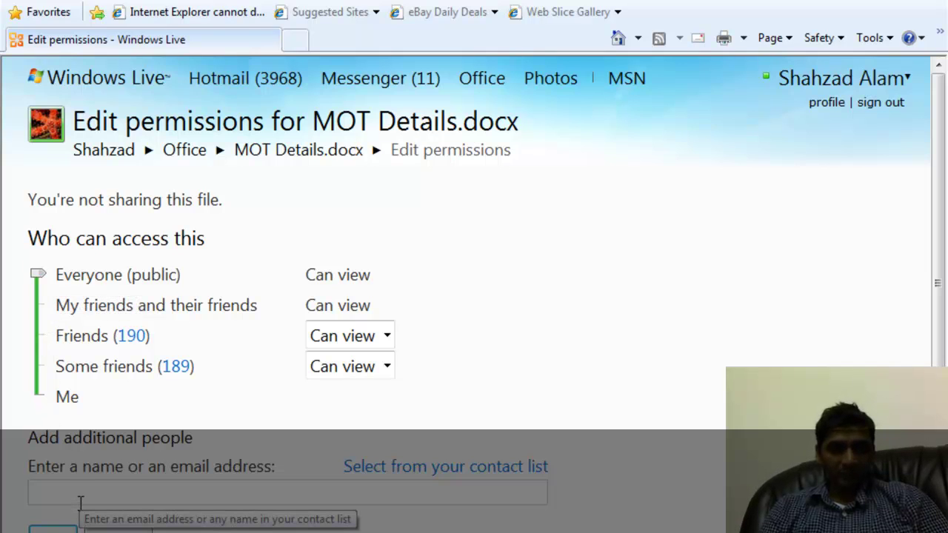
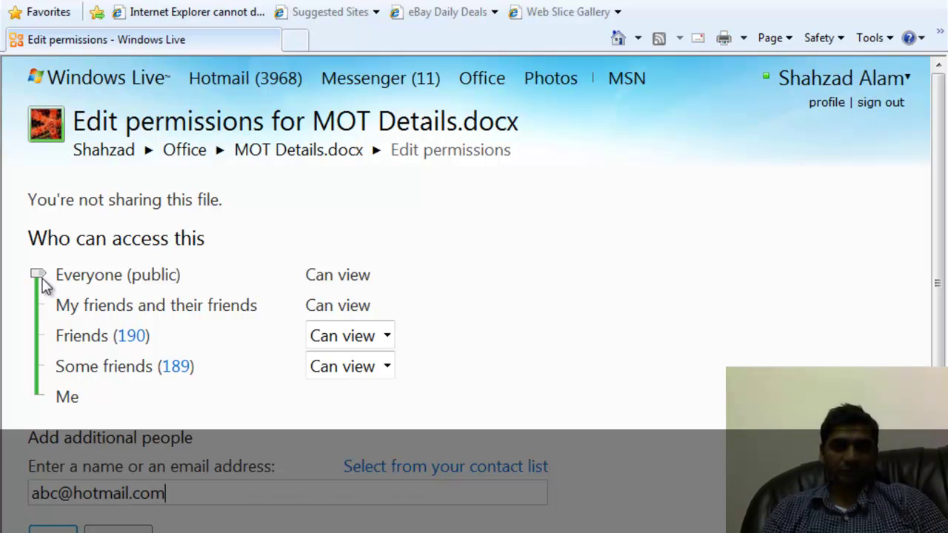
Restrict access back to Me and add two contacts' e-mail addresses under additional people.
drag(42, 283, 38, 395)
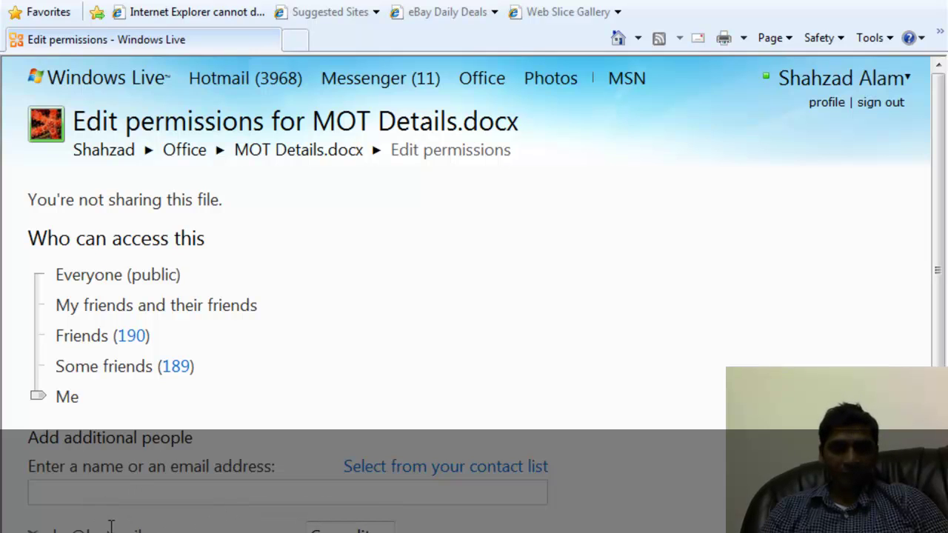
click(130, 501)
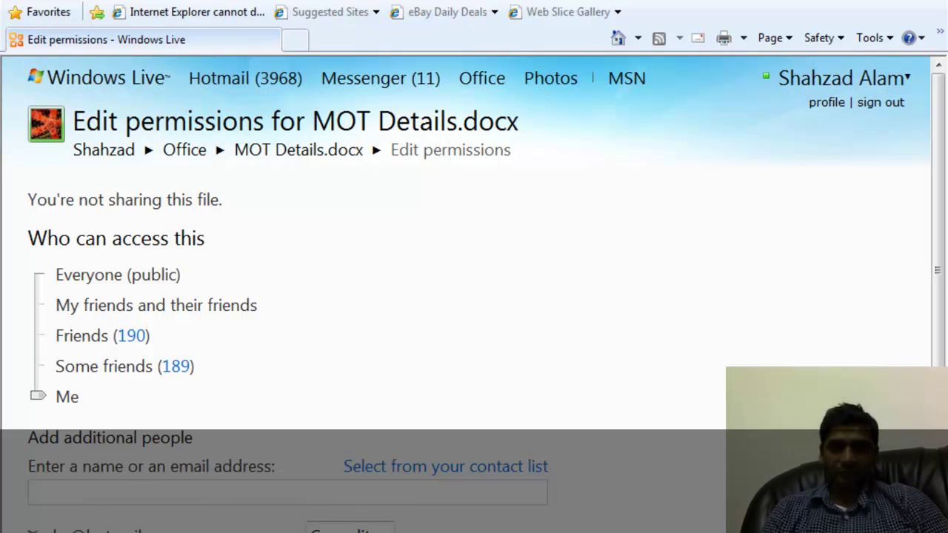
scroll(474, 296, down, 2)
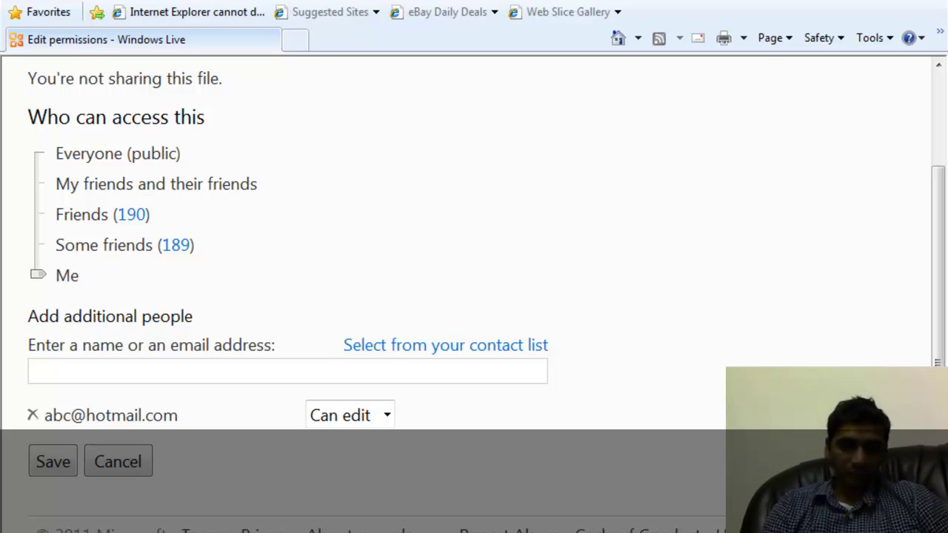
click(279, 376)
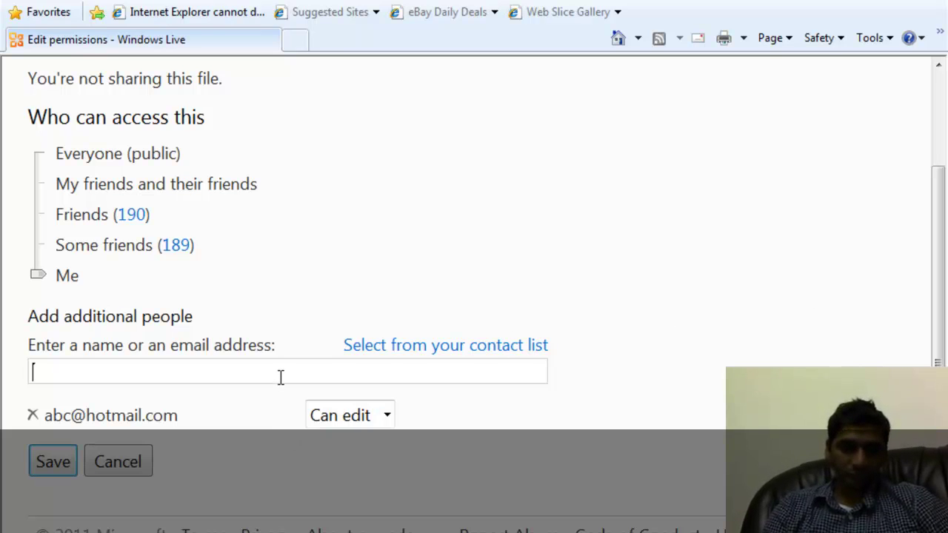
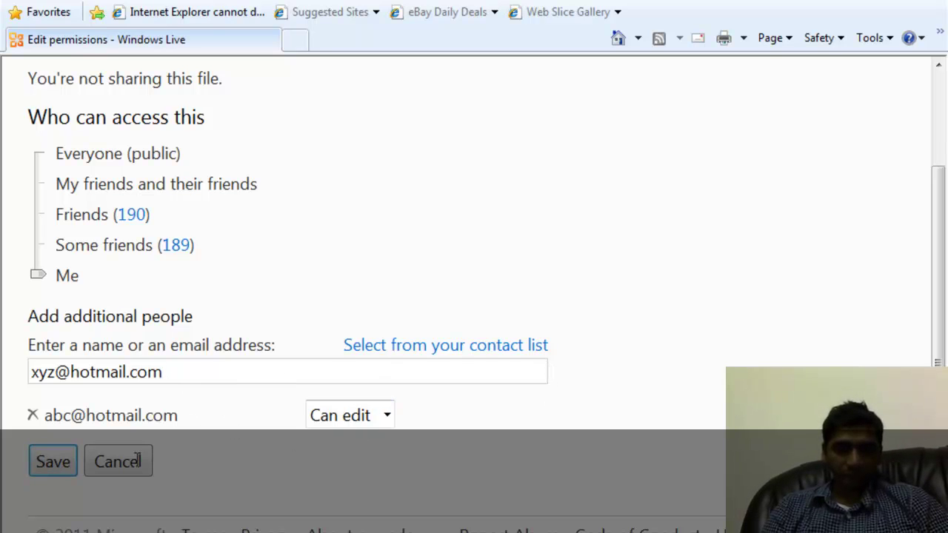
click(50, 461)
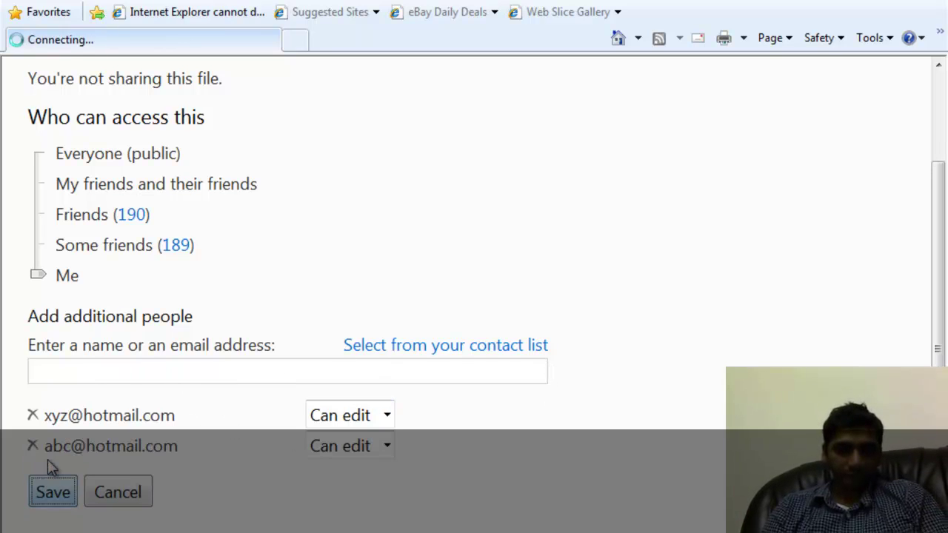
Set the first contact to Can view and save the sharing permissions.
click(387, 446)
click(372, 472)
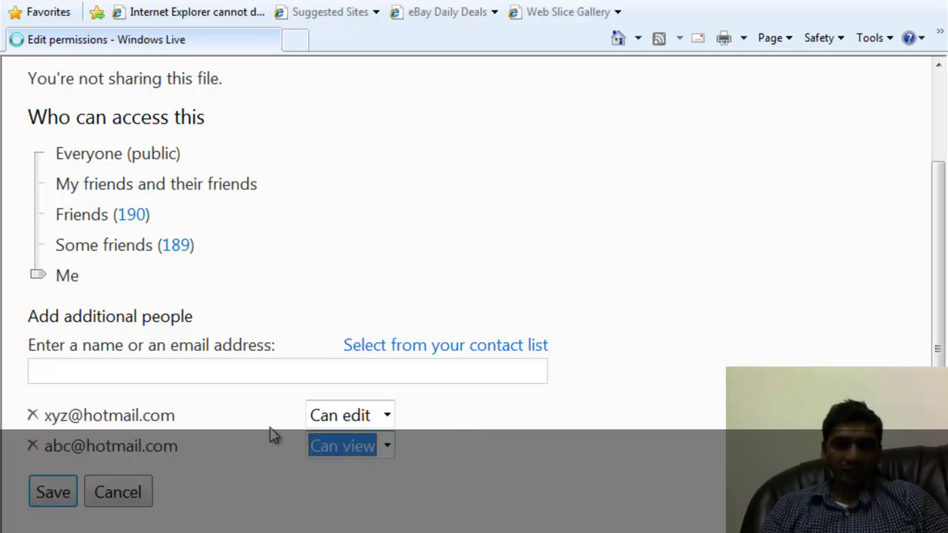
click(413, 424)
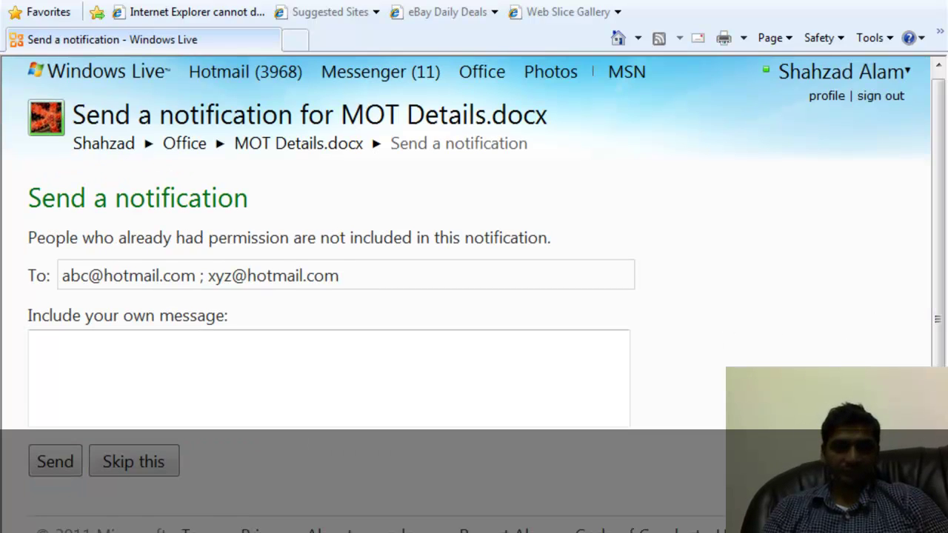
Send both contacts the notification with the message 'here is my MOT document, please review'.
click(237, 371)
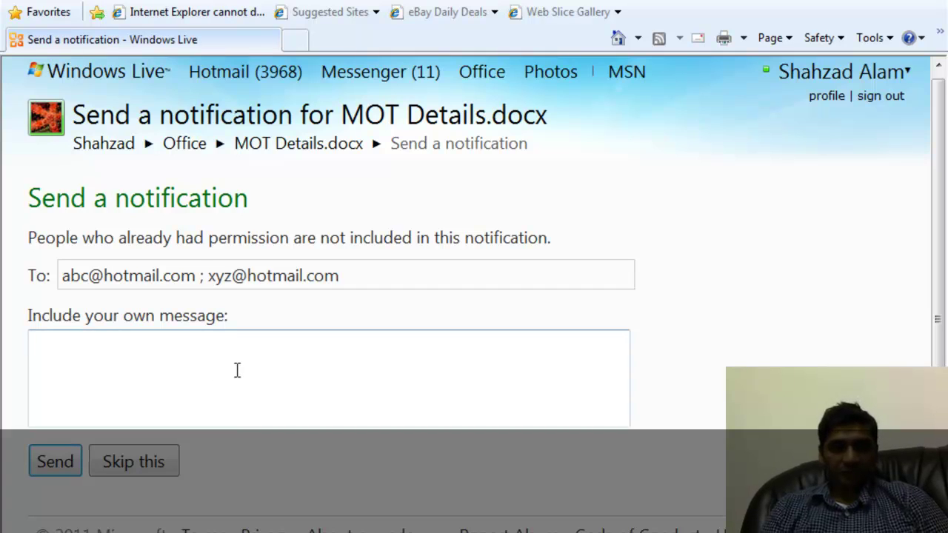
text(here is)
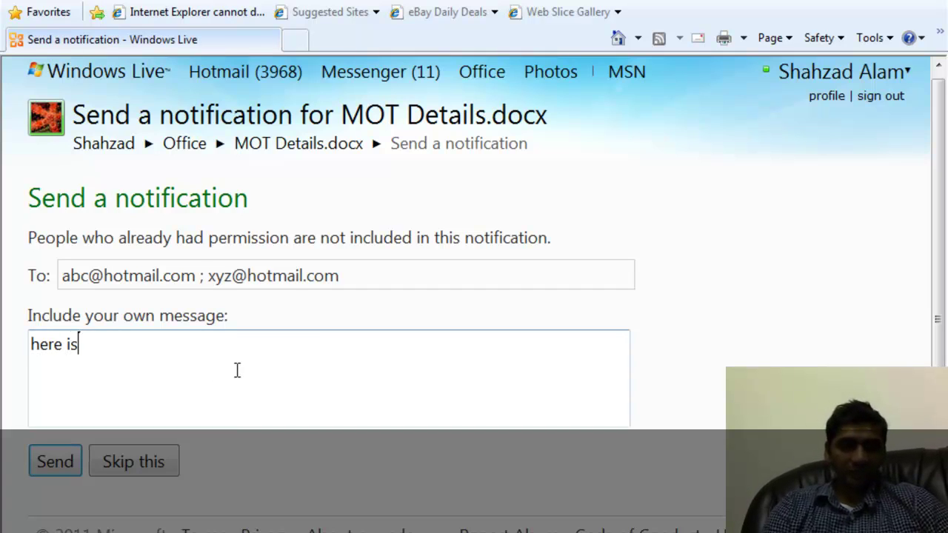
text( my MOT documeny)
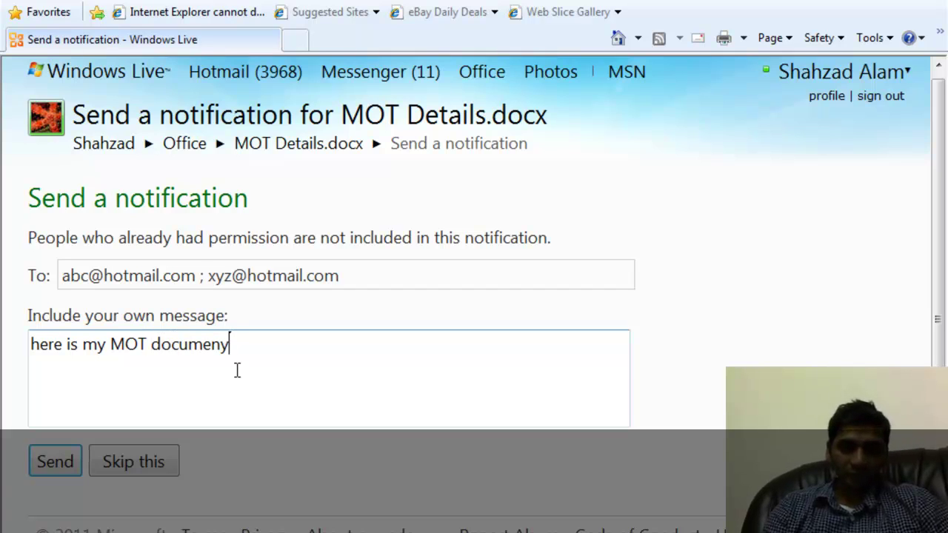
key(BackSpace)
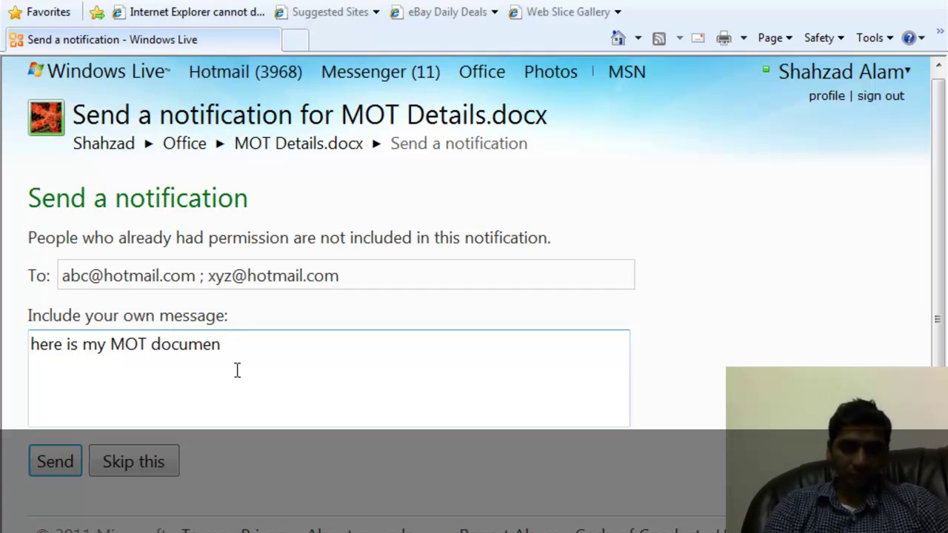
text(t, please )
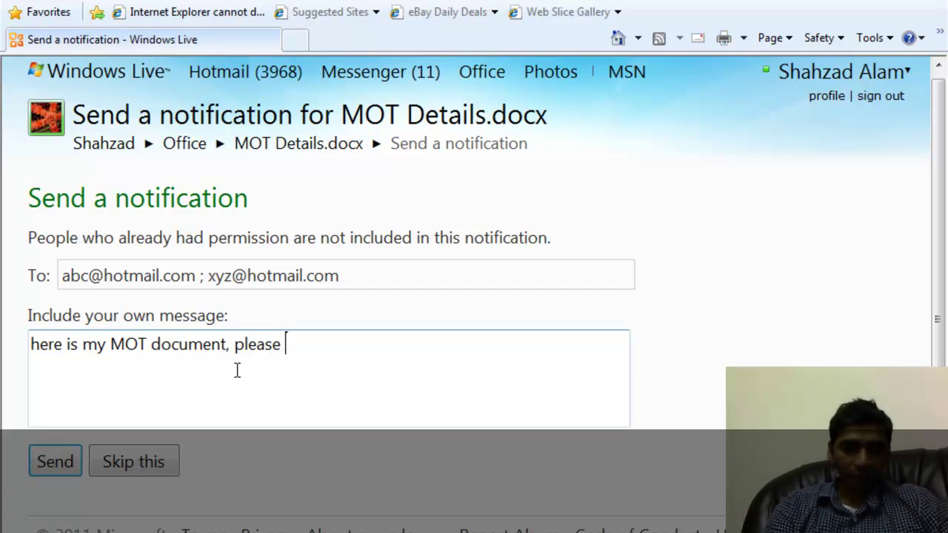
text(review)
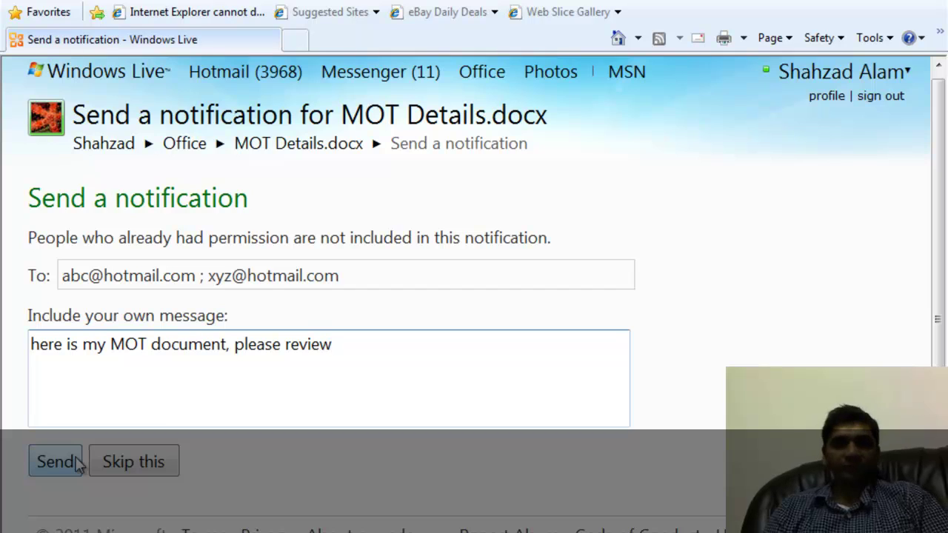
click(483, 75)
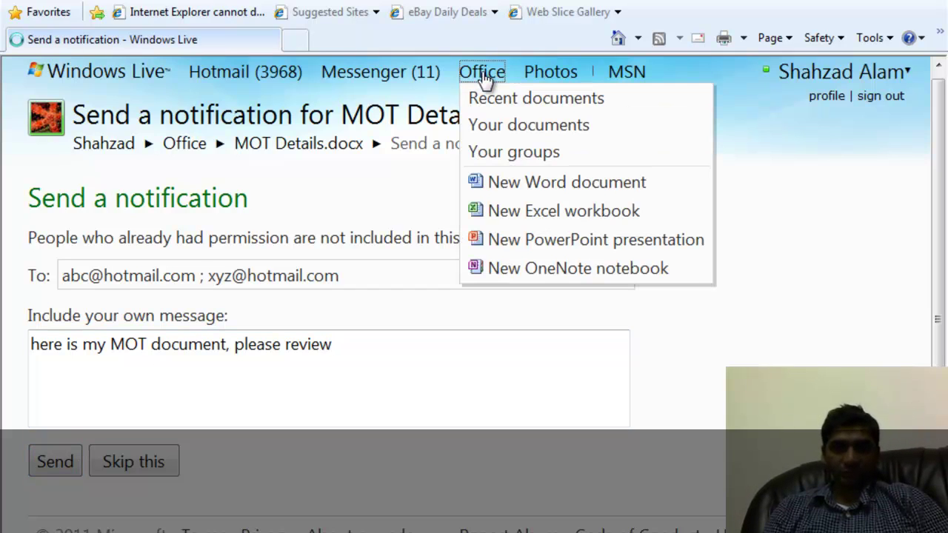